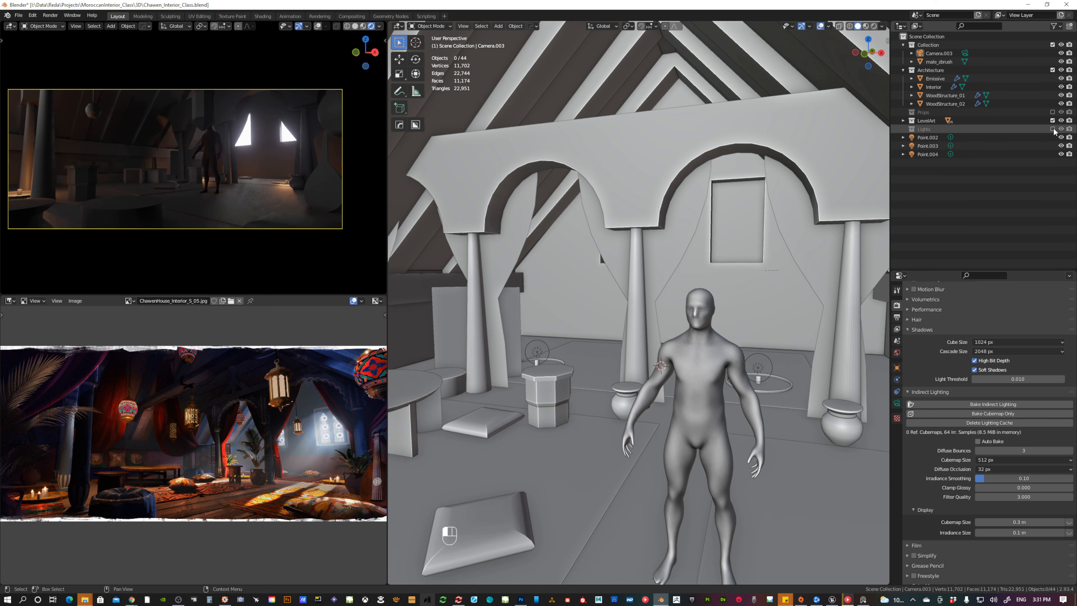
Move the point lights Point.002 through Point.004 into the Lights collection.
click(936, 140)
shift+click(928, 154)
drag(926, 148, 924, 131)
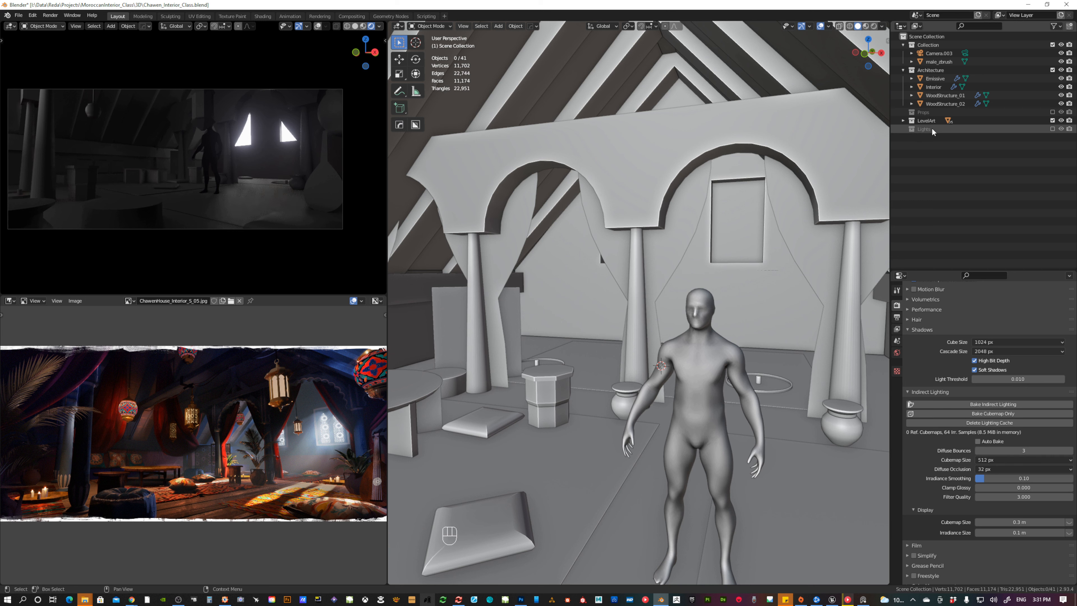
Exclude the LevelArt, Architecture and Collection collections from the view layer and enable the Props collection.
click(1052, 121)
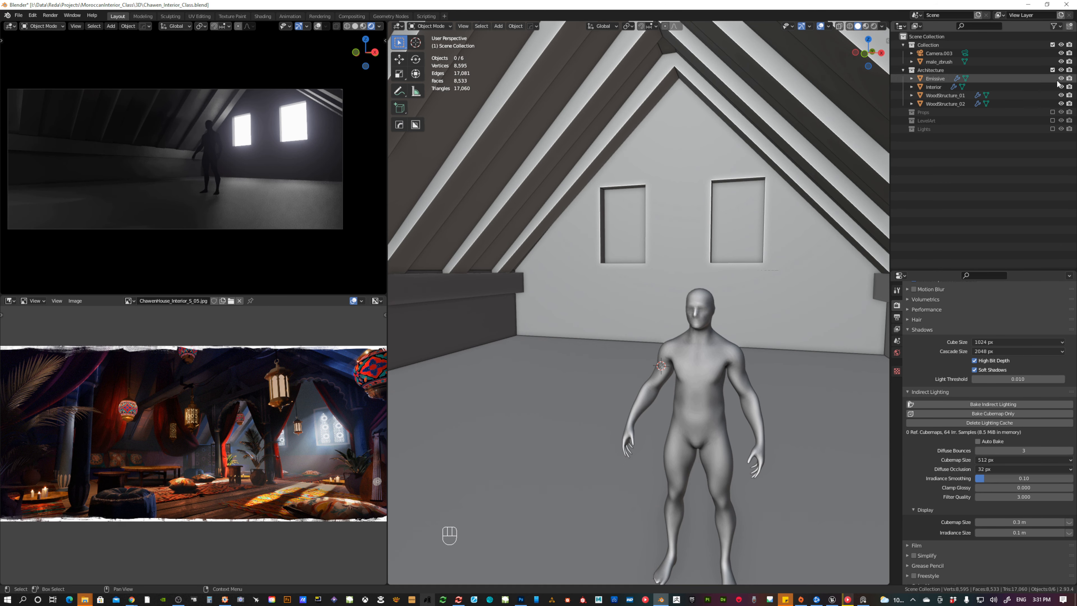
click(1052, 70)
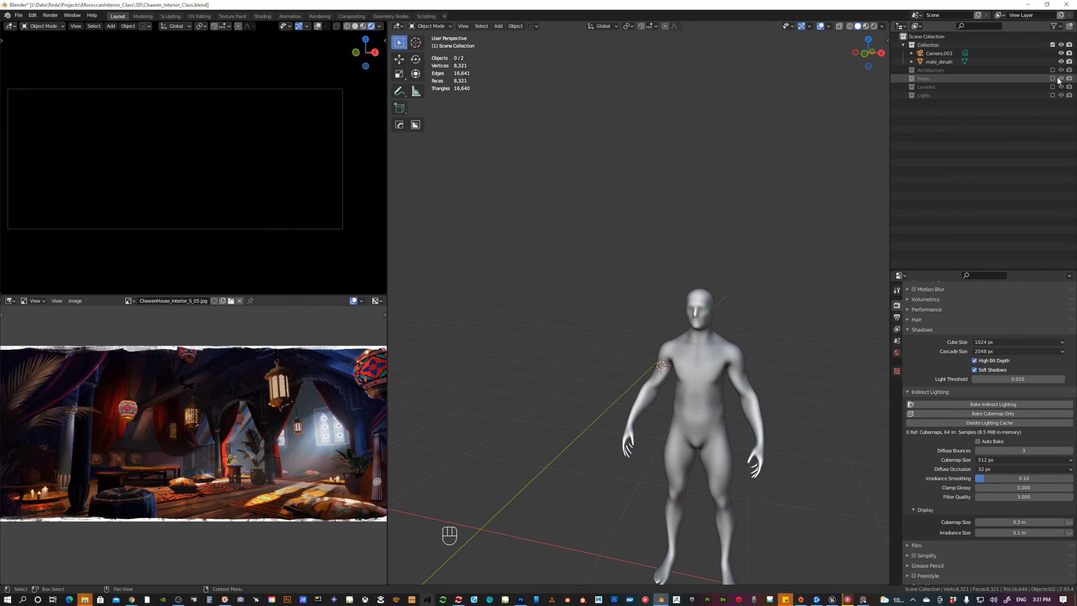
click(1052, 78)
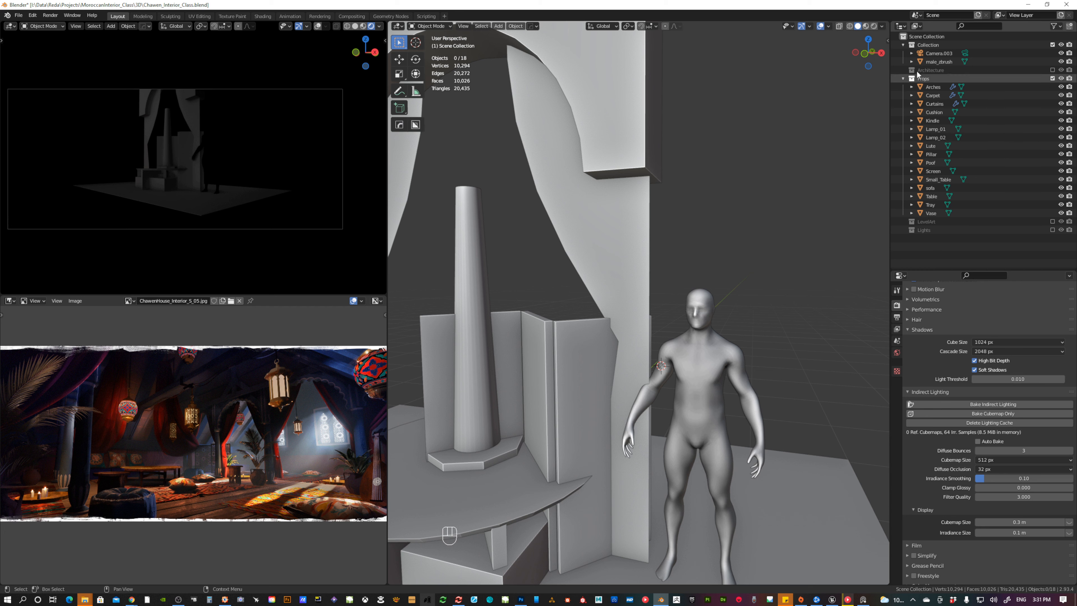
click(1053, 44)
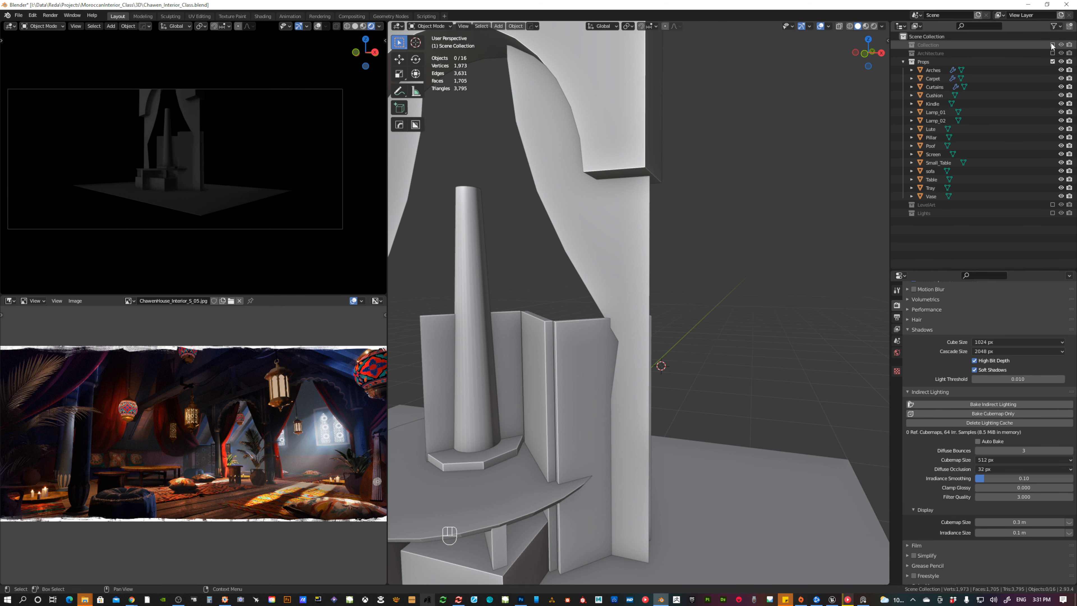
Set the large viewport's solid shading to Flat lighting with Vertex color.
middle_drag(715, 313, 674, 342)
shift+middle_drag(551, 358, 605, 354)
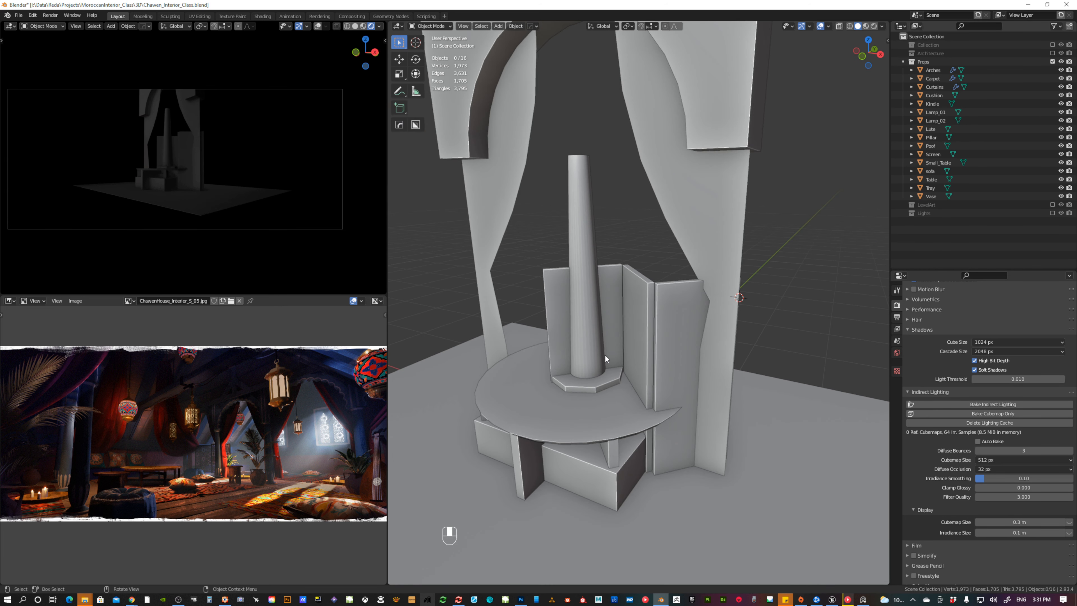
click(882, 27)
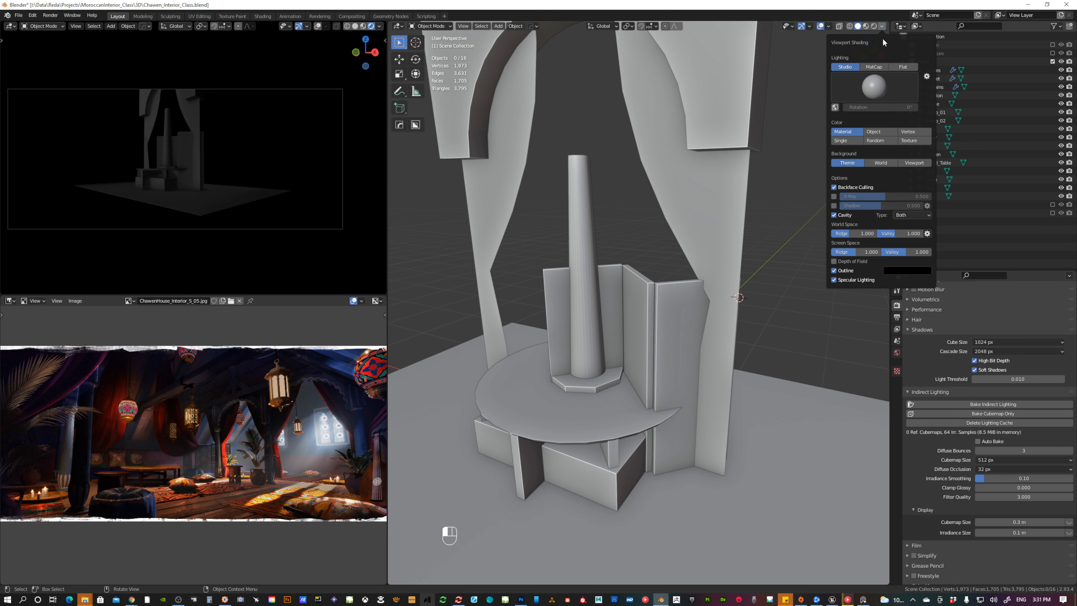
click(911, 66)
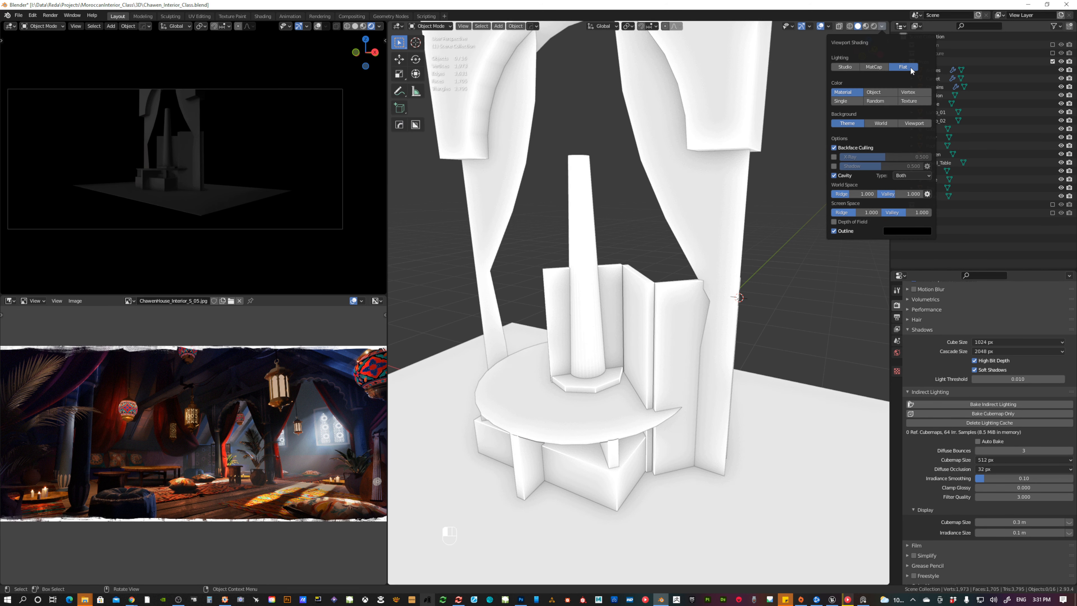
click(911, 93)
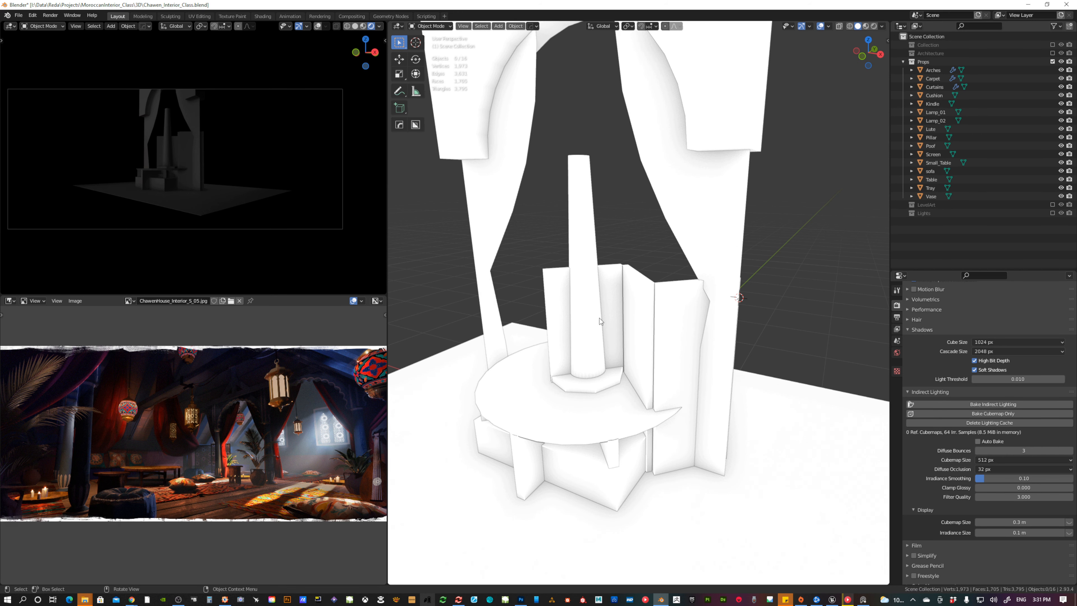
Select the Pillar object and switch it to Vertex Paint mode.
click(590, 333)
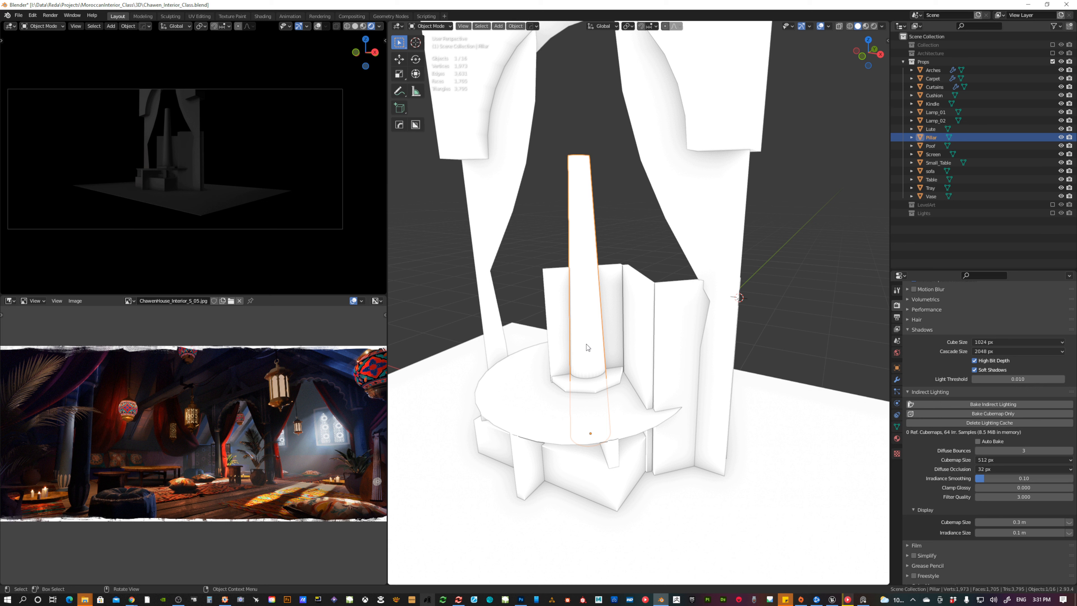
key(Tab)
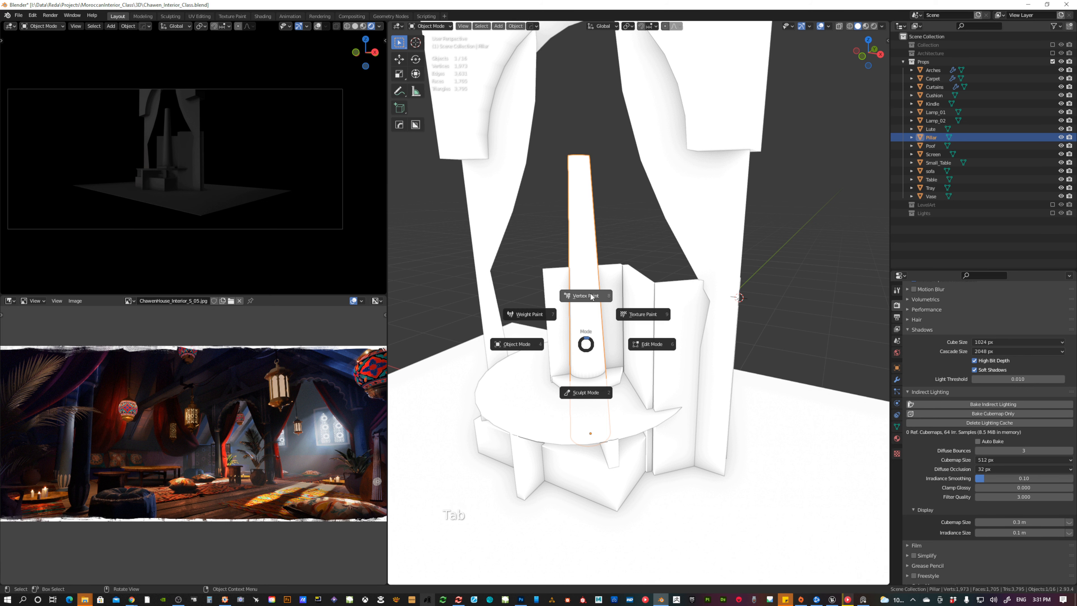
click(590, 293)
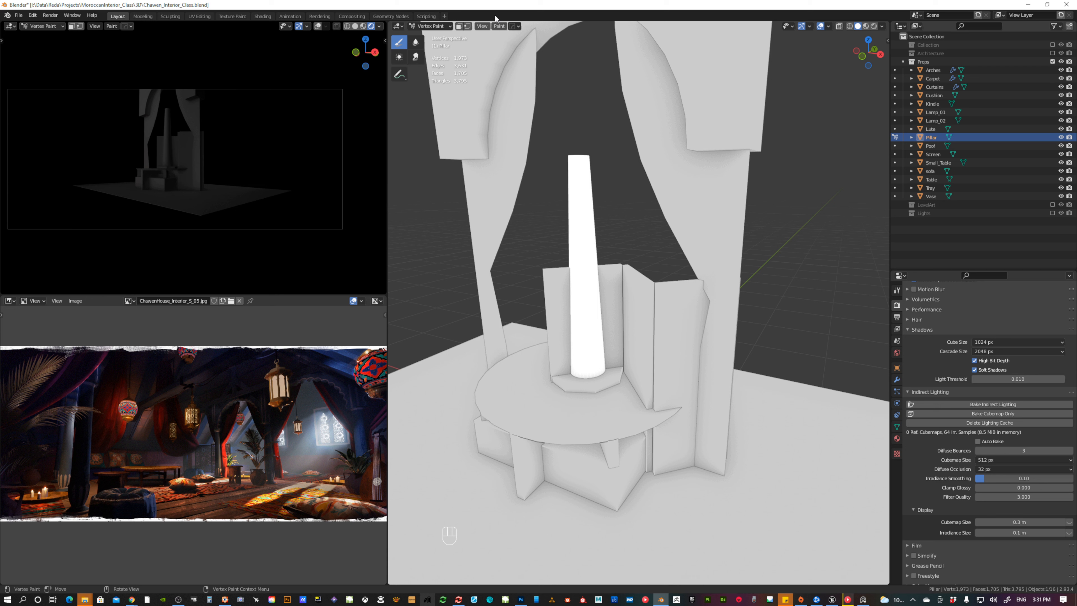
Show the tool settings in the large viewport's header.
right_click(804, 27)
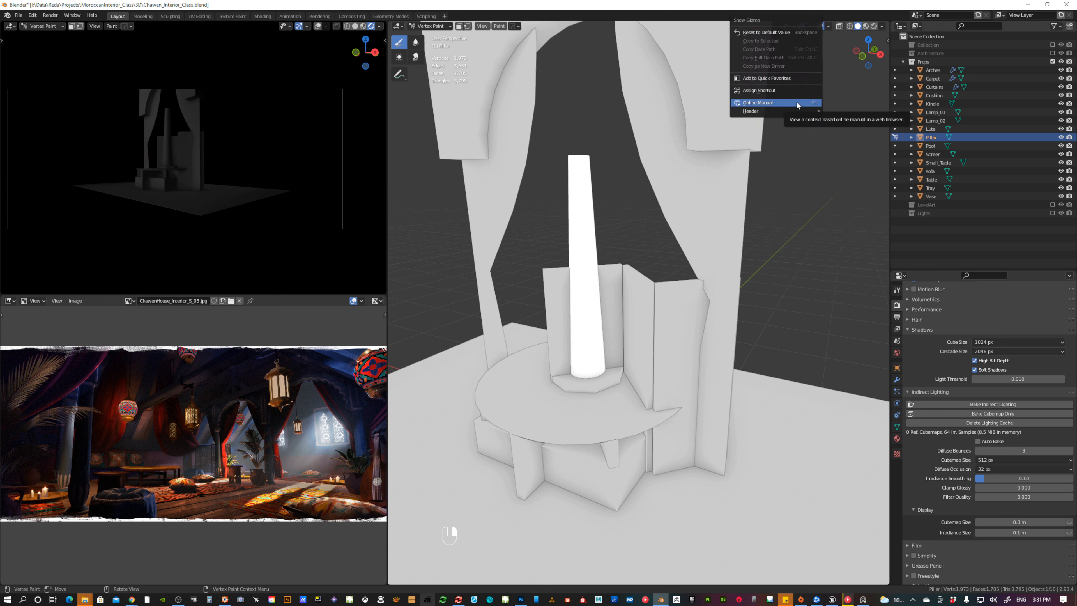
mouse_move(788, 112)
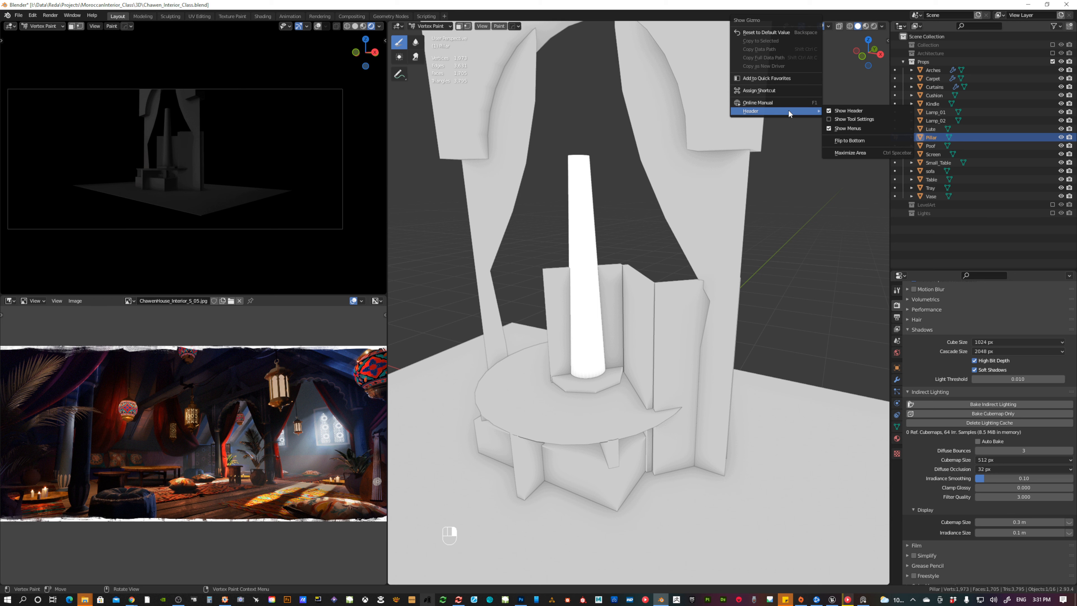
click(836, 120)
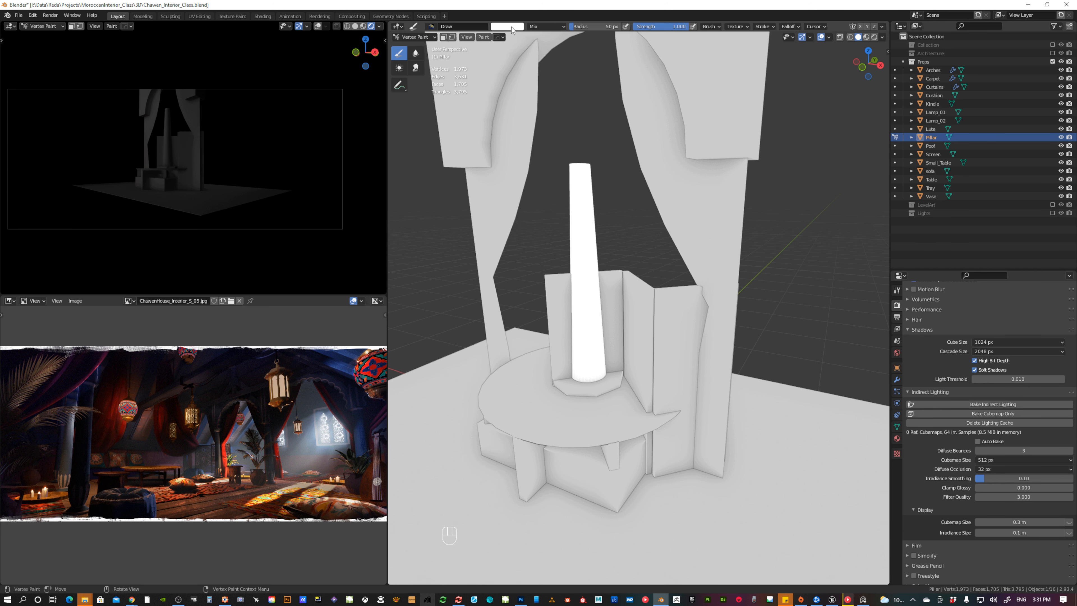
click(897, 291)
click(896, 306)
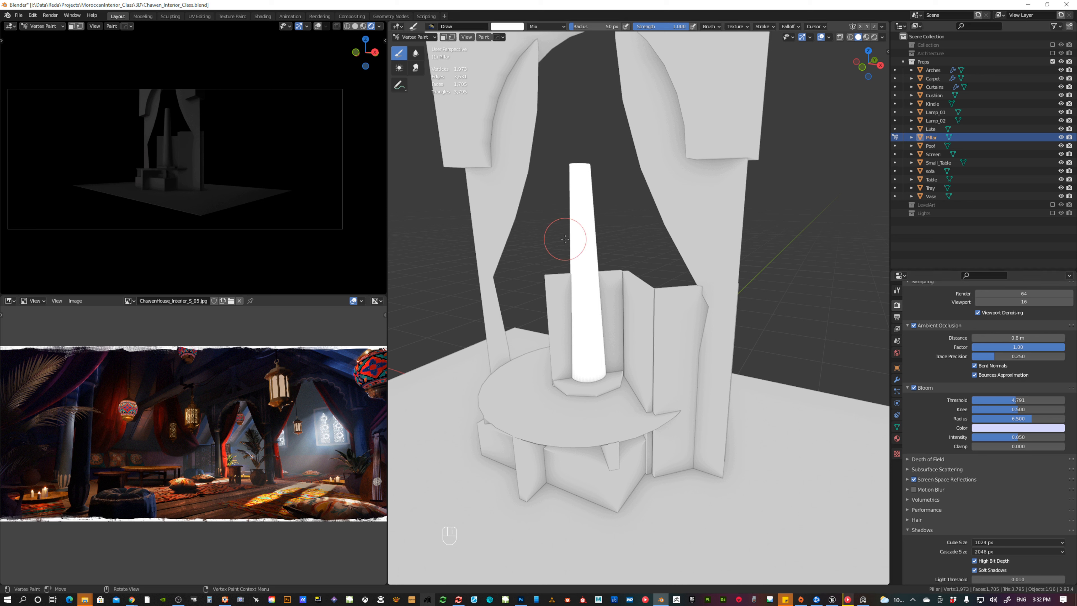
Set the brush color to a muted blue (H 0.637, S 0.369, V 0.653) and fill the whole pillar with it.
click(509, 26)
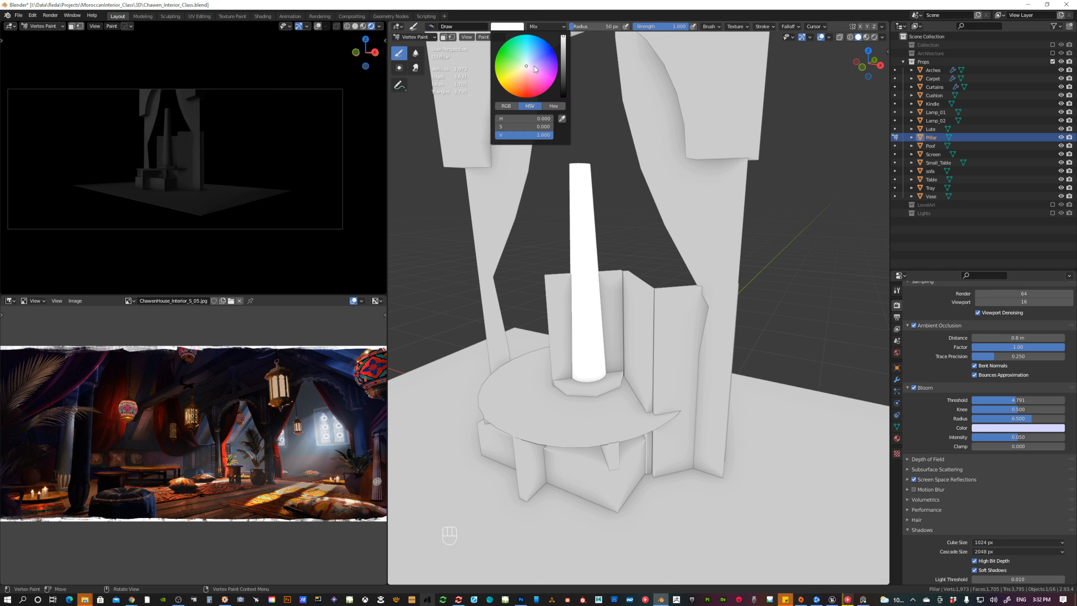
drag(533, 64, 535, 58)
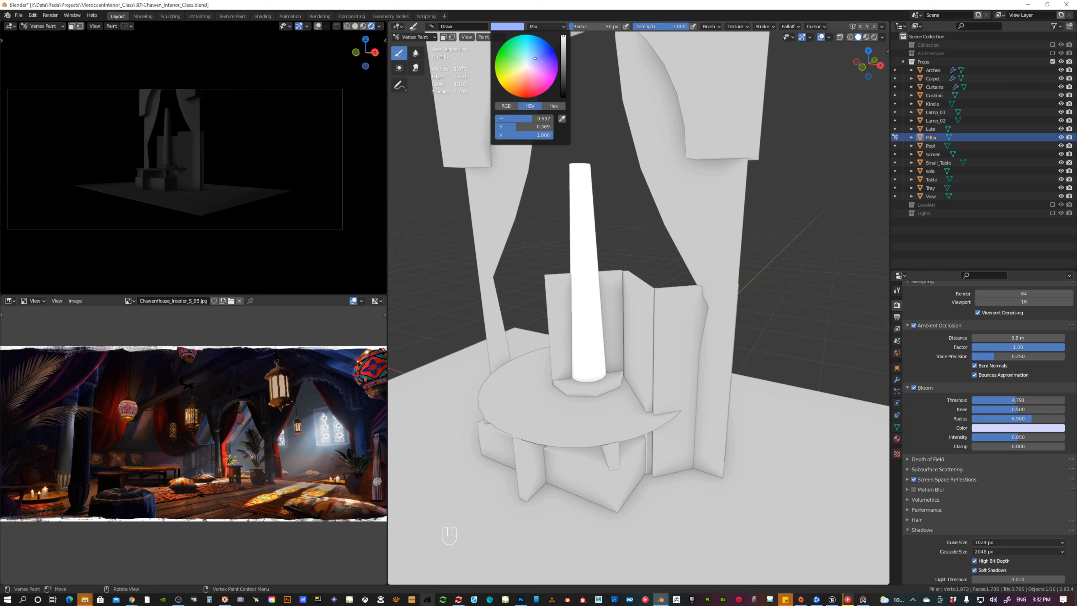
click(564, 58)
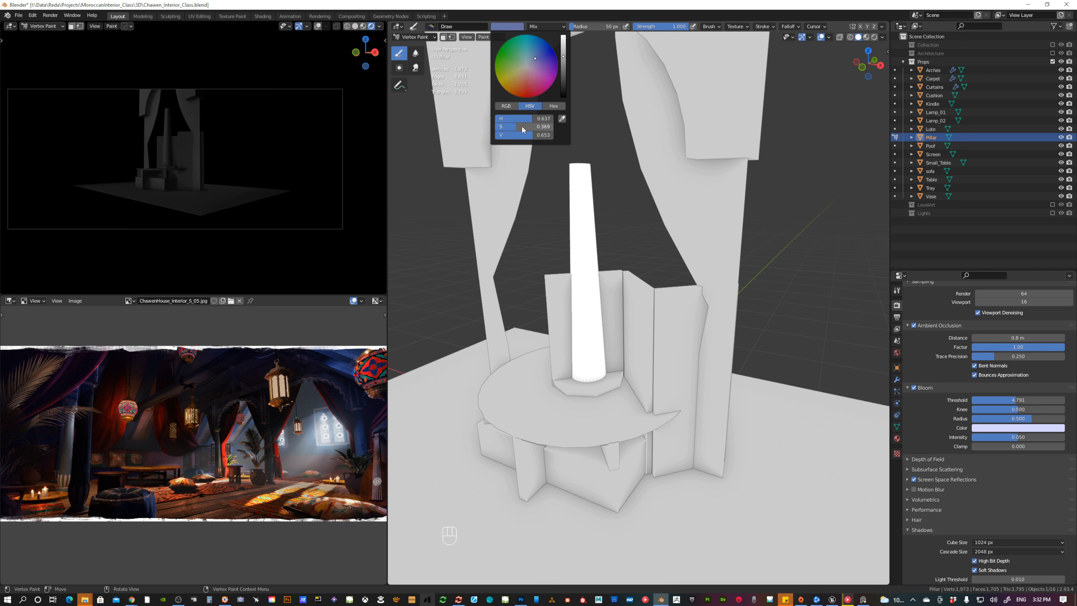
key(shift)
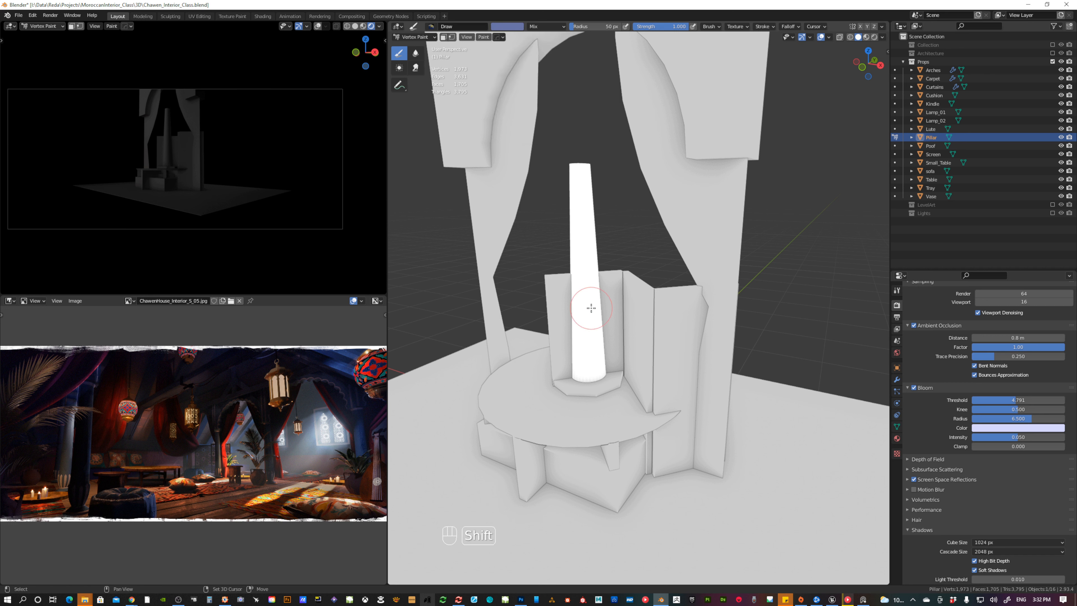
key(shift+k)
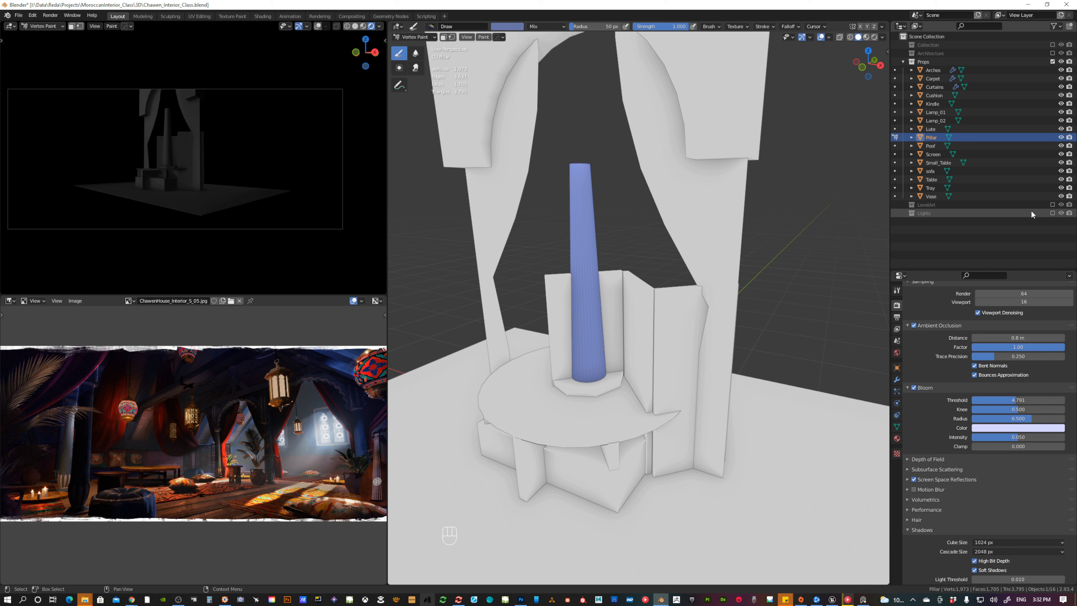
Enable the LevelArt collection and examine the vertex color on the pillar copies across the level.
click(1052, 204)
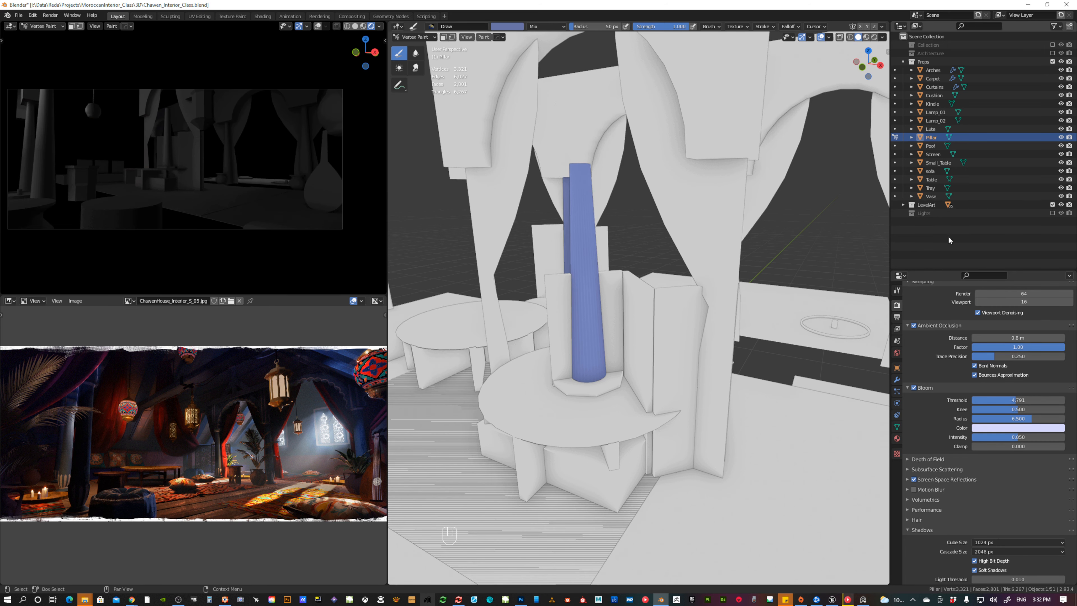
scroll(780, 274, down, 4)
shift+middle_drag(795, 278, 797, 238)
middle_drag(765, 272, 778, 260)
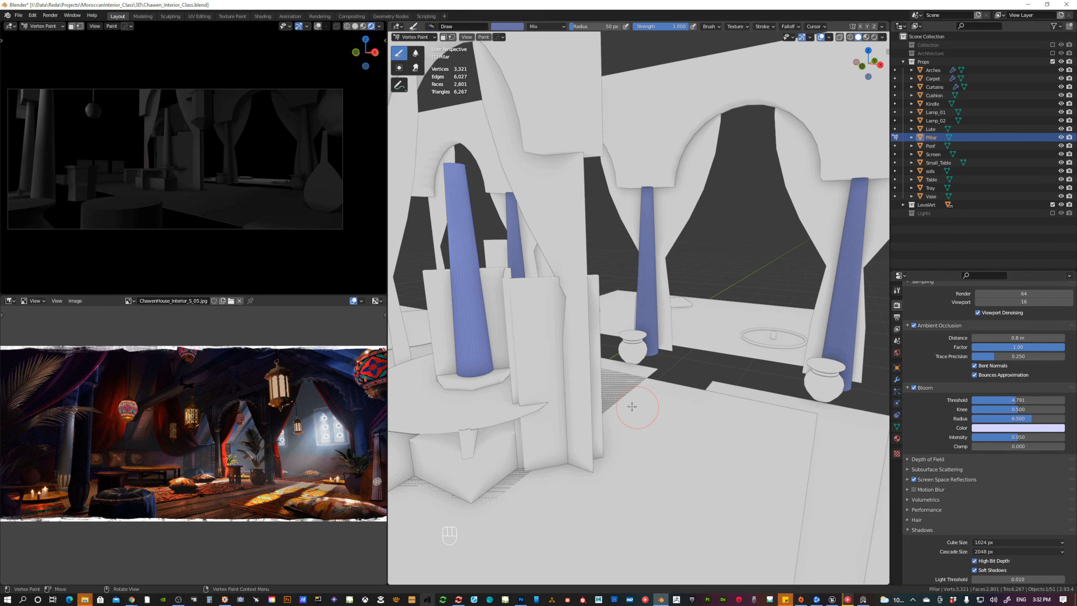
shift+middle_drag(585, 357, 613, 339)
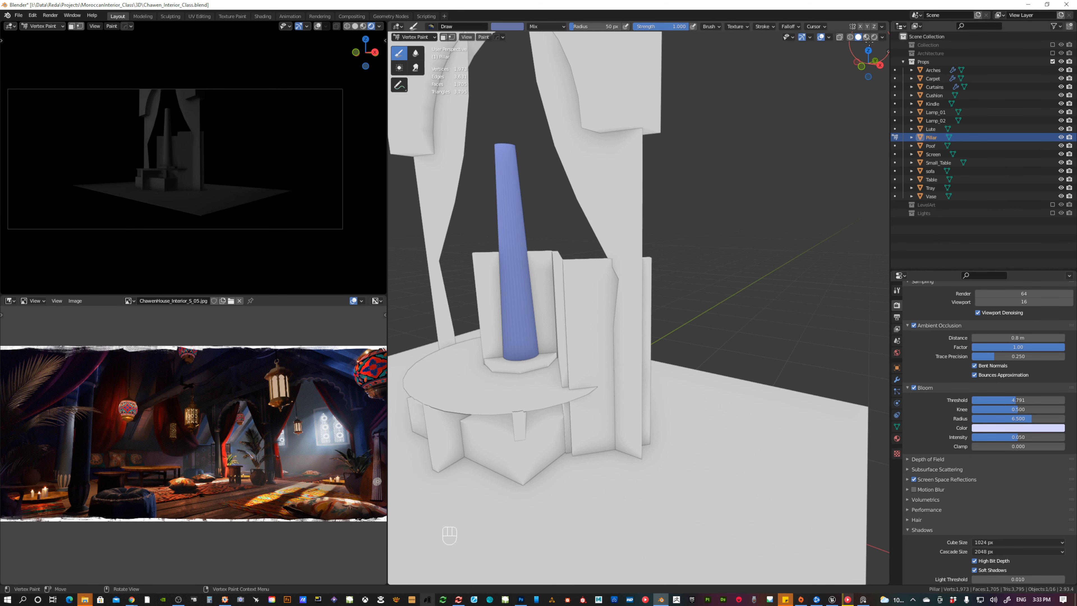
Switch the large viewport to Material Preview shading and inspect the painted pillar from several angles.
click(867, 37)
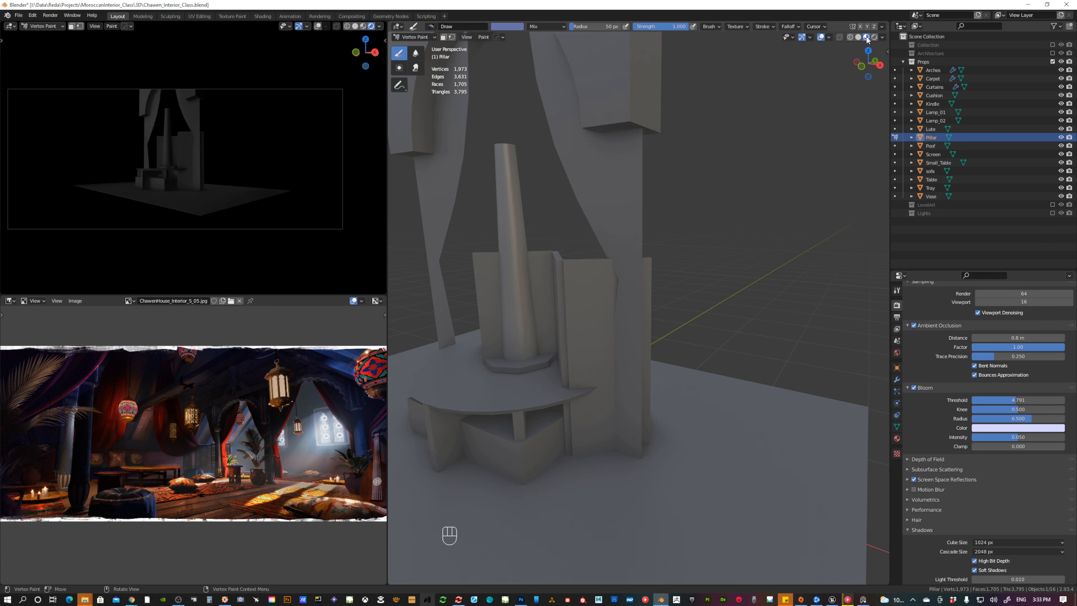
mouse_move(548, 248)
middle_down()
mouse_move(548, 262)
mouse_move(584, 261)
middle_up()
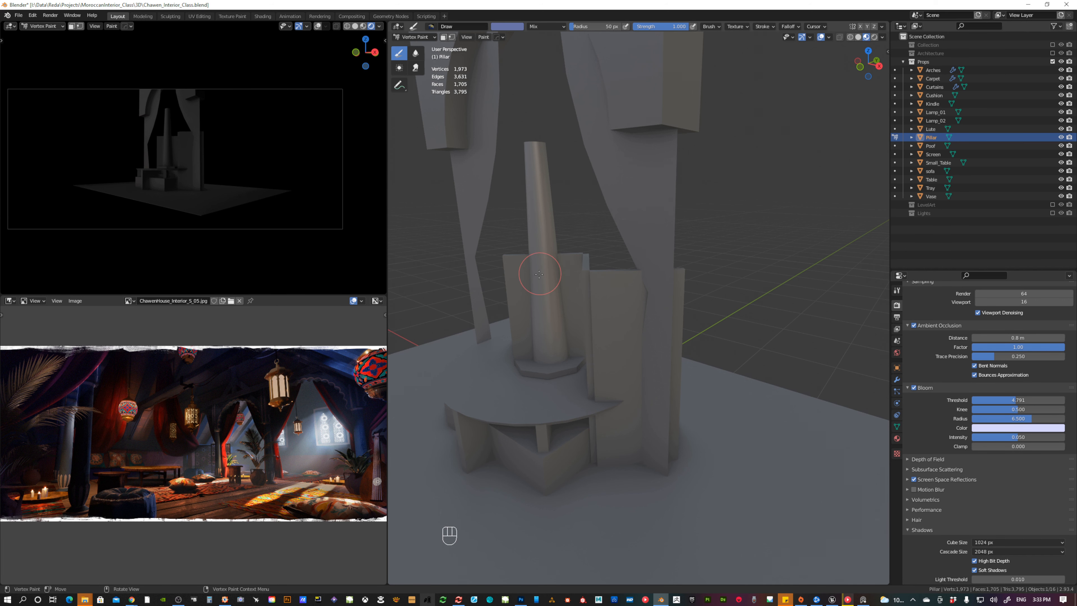
middle_drag(569, 320, 544, 330)
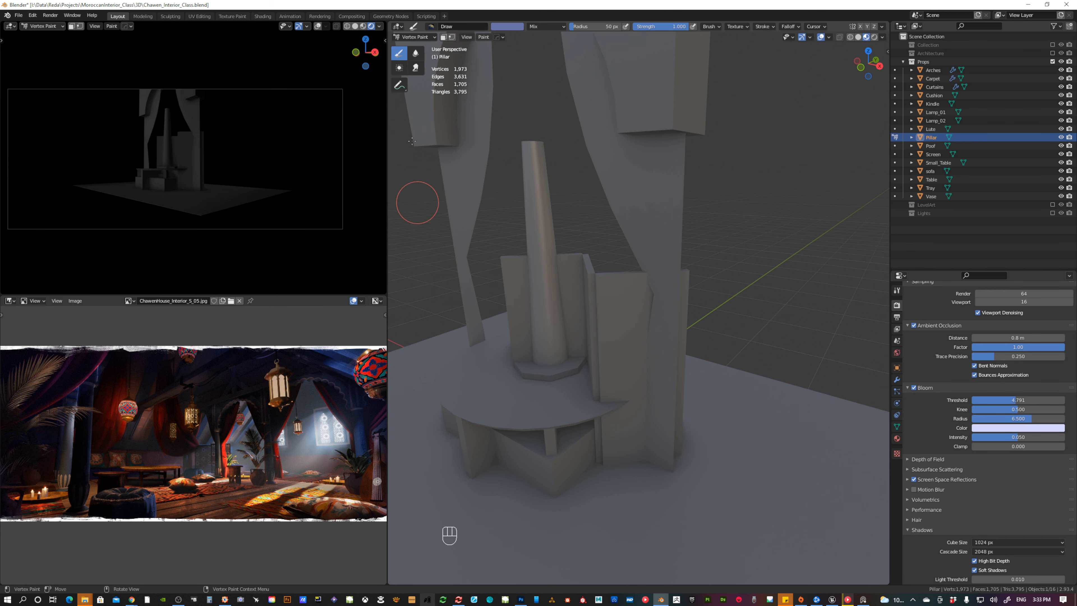
Open the Shading workspace and return the pillar to Object Mode.
click(264, 18)
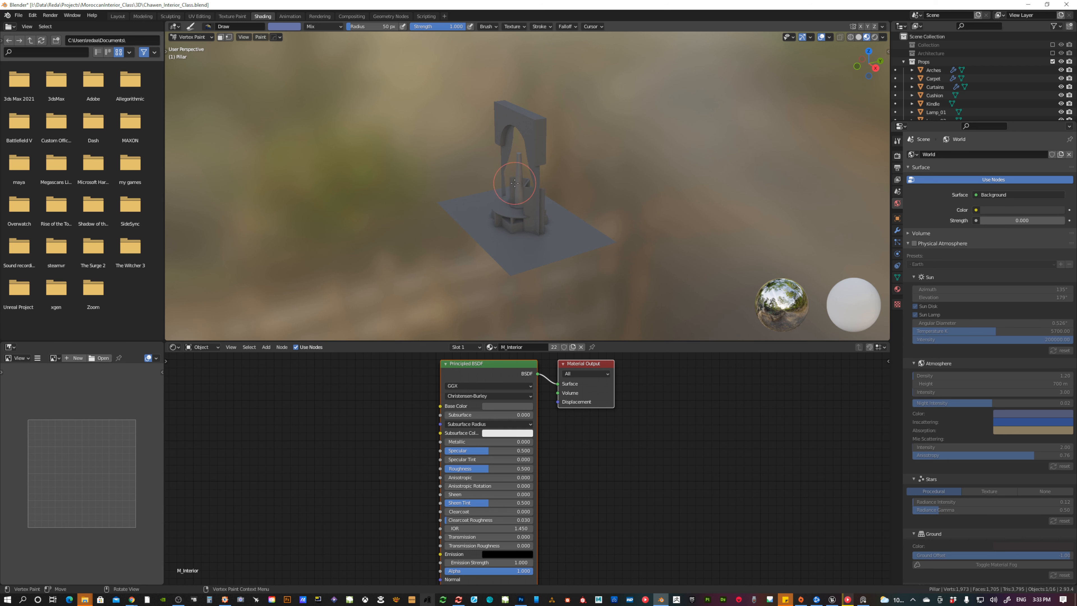
key(ctrl+Tab)
click(416, 186)
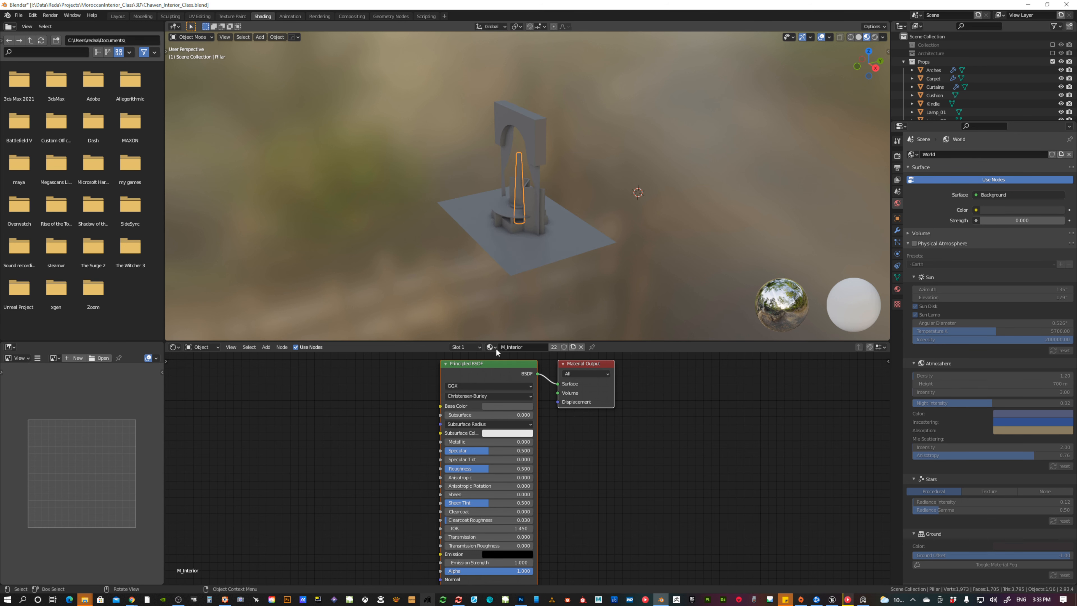
Add a Vertex Color node to the M_Interior material and connect its Color output to the Principled BSDF's Base Color.
middle_drag(579, 422, 659, 457)
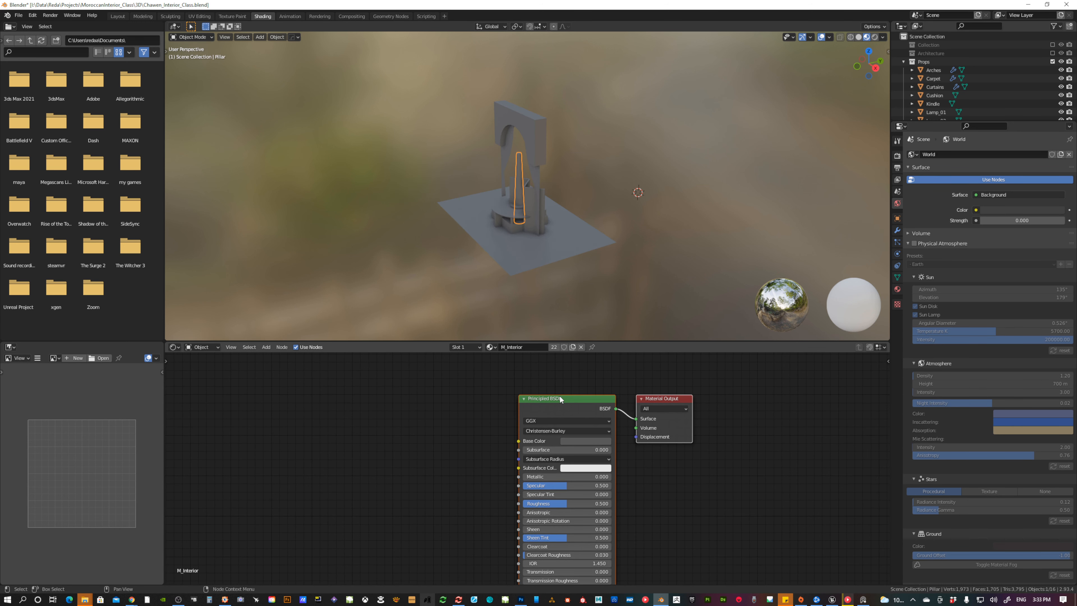
click(487, 416)
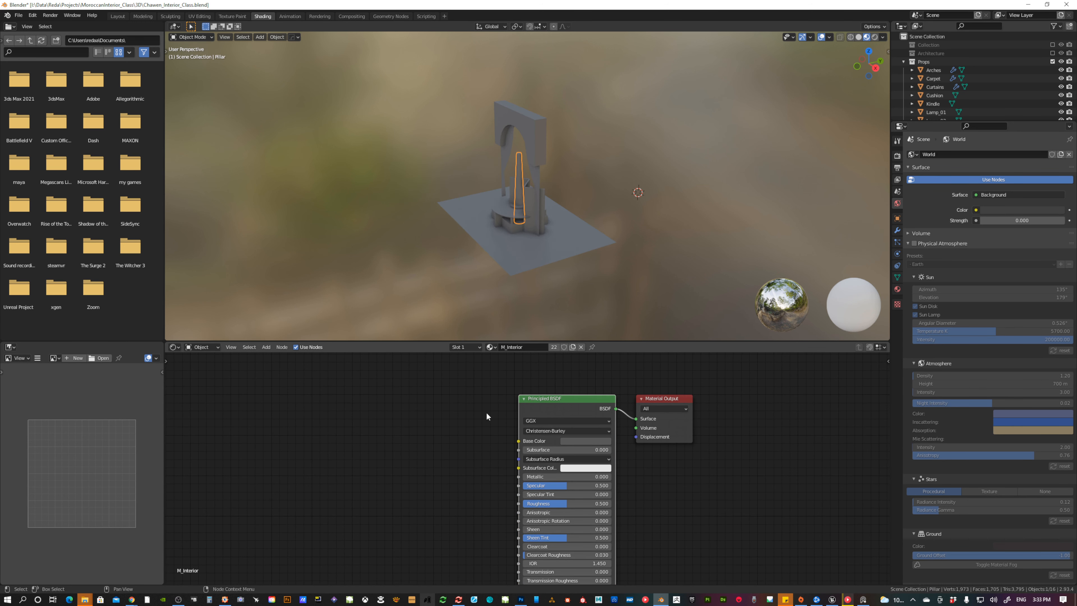
key(shift+a)
click(441, 423)
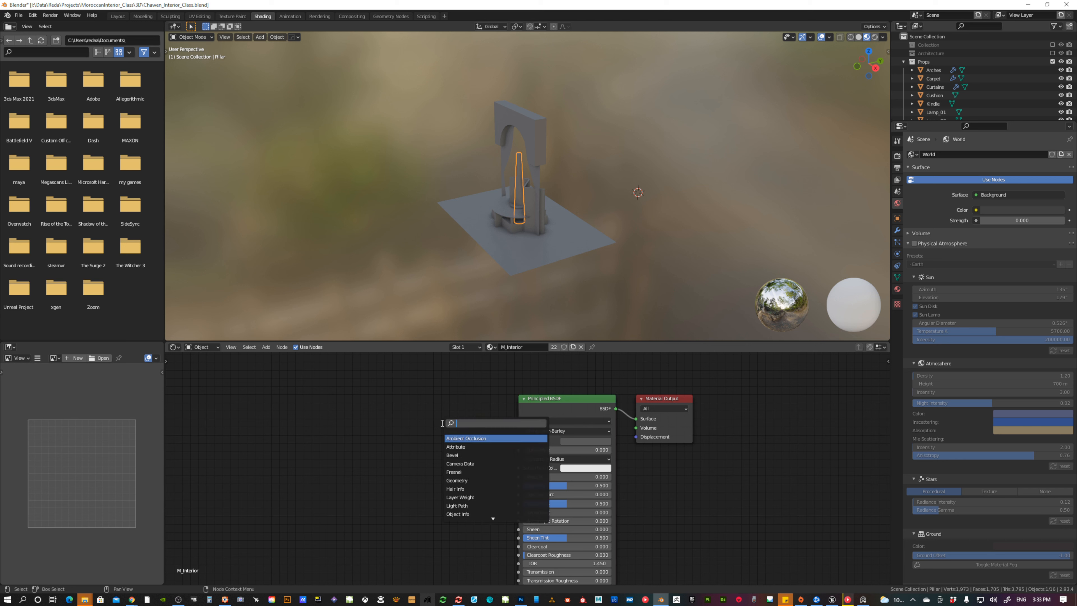
text(vert)
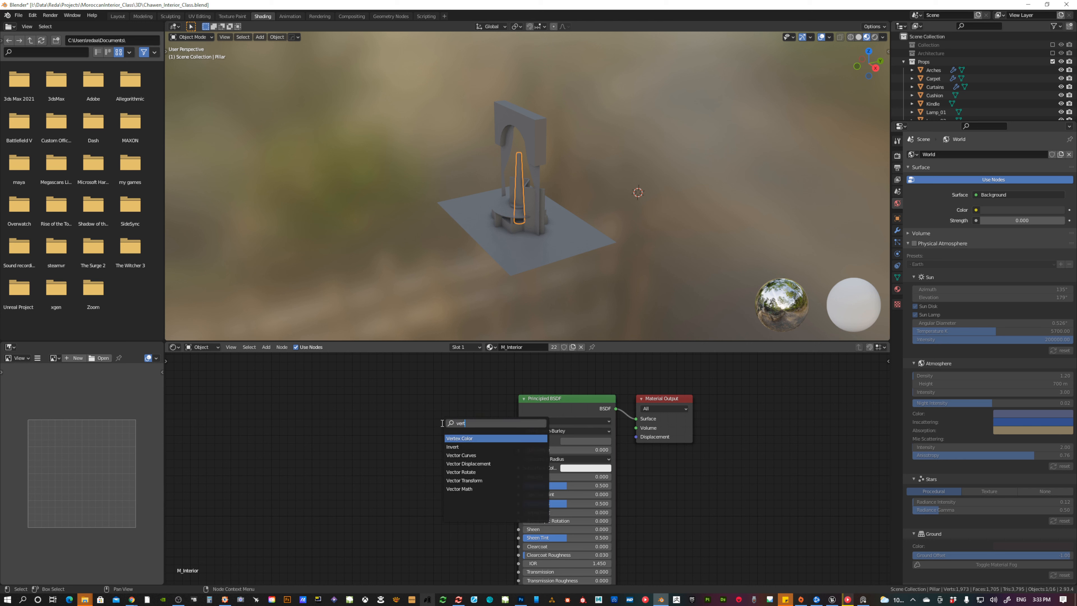
click(473, 437)
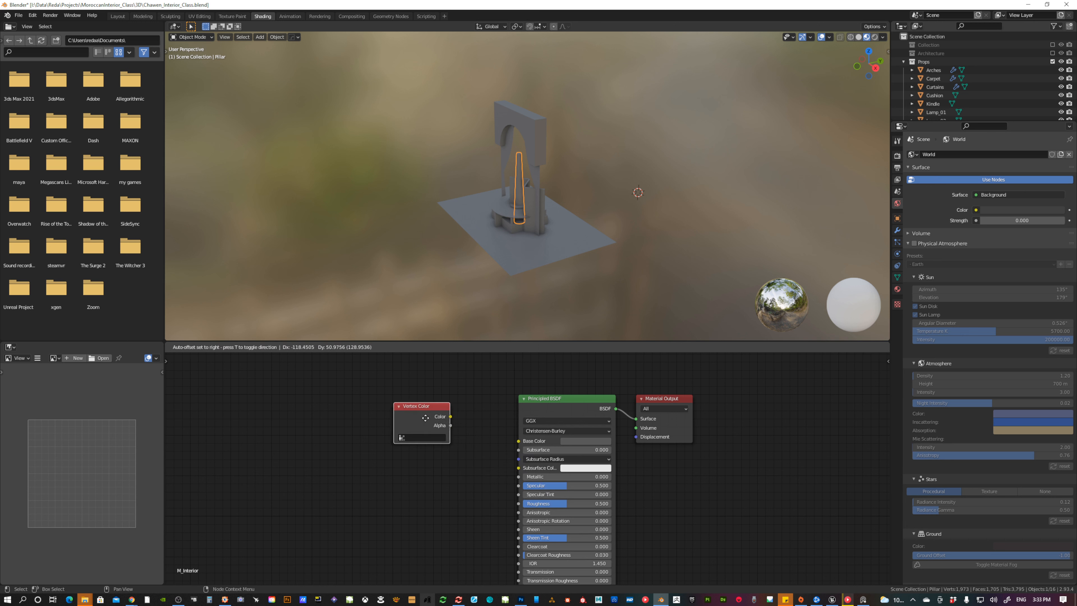
click(432, 419)
drag(435, 415, 518, 441)
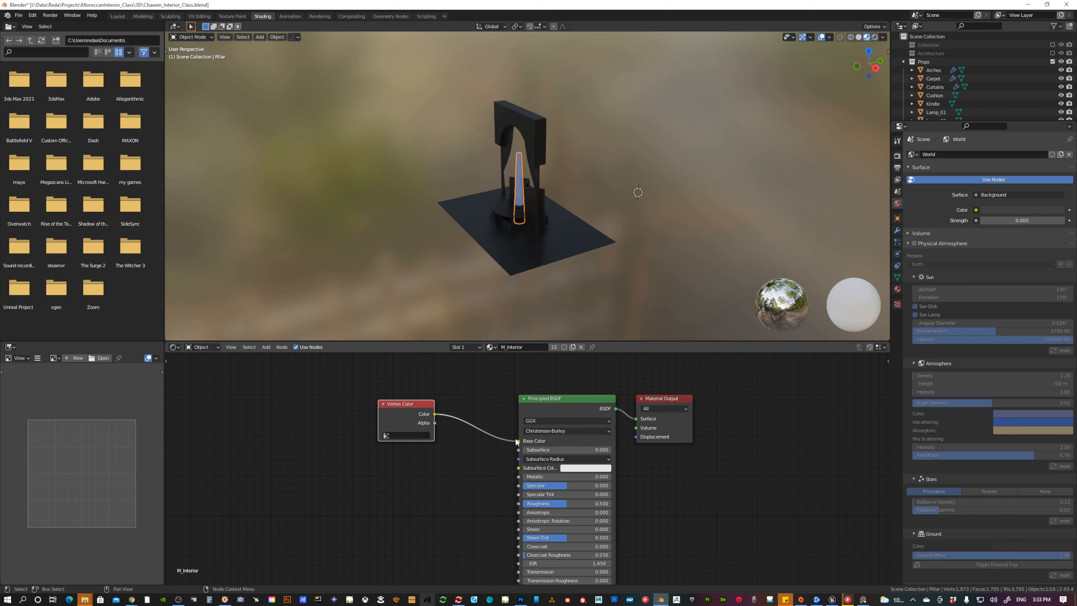
Return to the Layout workspace and hide the painted pillar.
key(KP_Decimal)
click(118, 16)
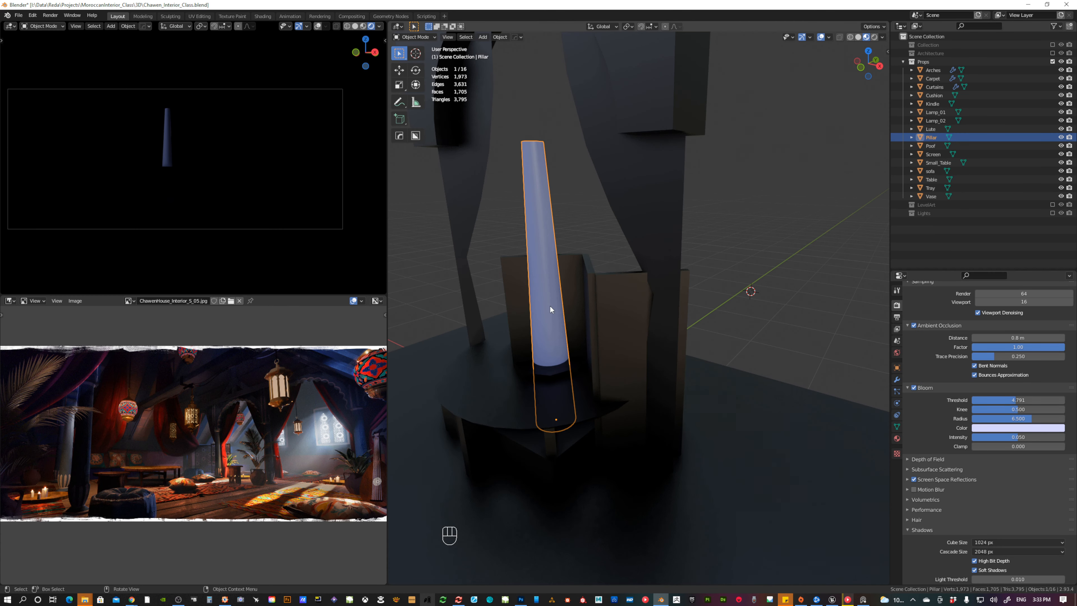
scroll(561, 327, down, 2)
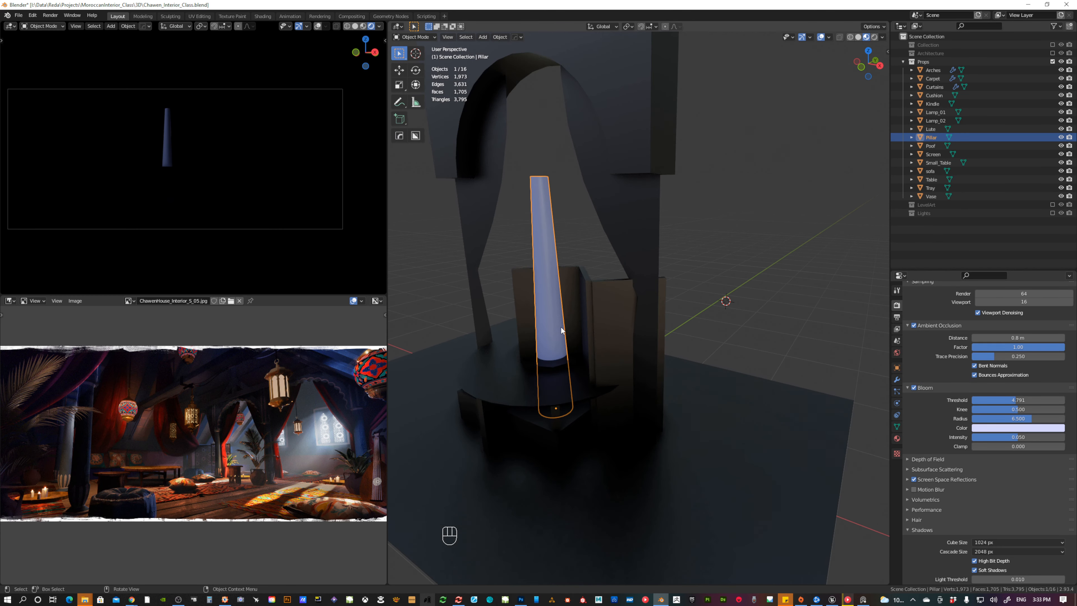
shift+middle_drag(561, 326, 610, 327)
key(h)
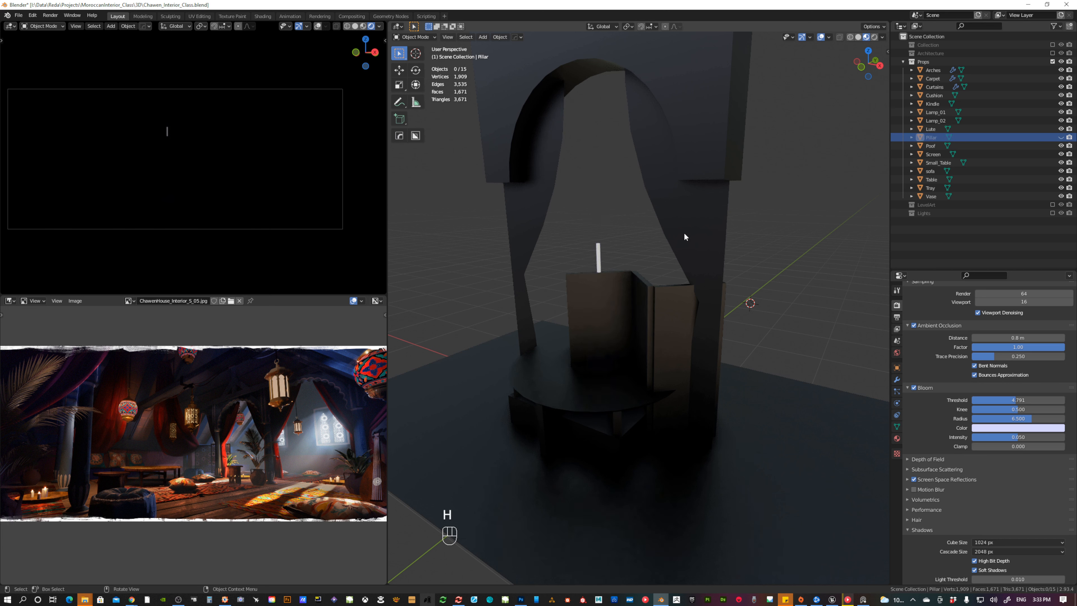
Fill the Arches object with the current periwinkle blue in Vertex Paint mode, finishing in Object Mode.
click(702, 162)
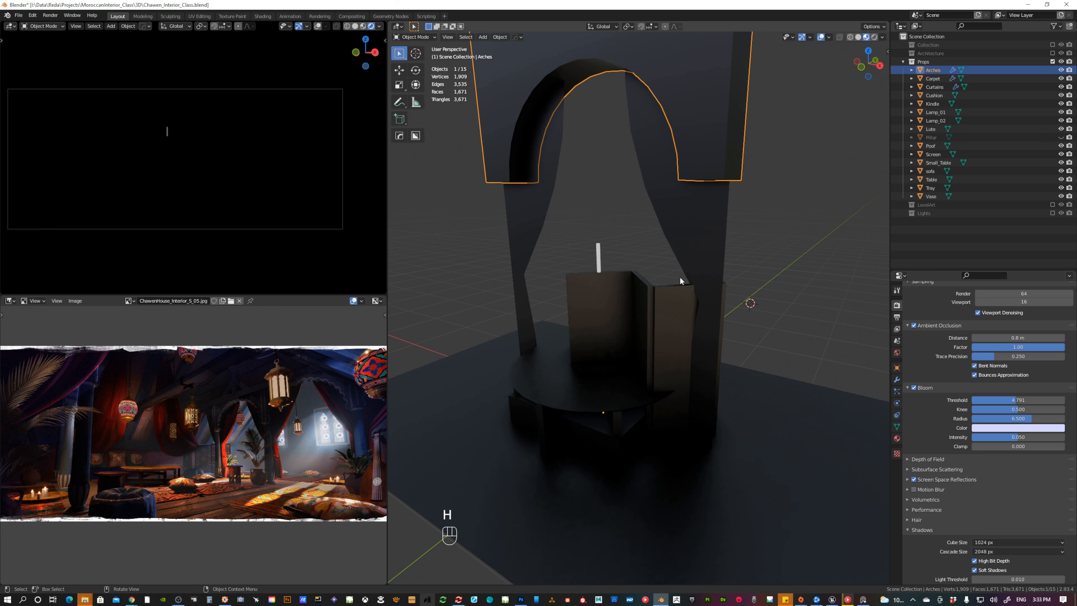
key(Tab)
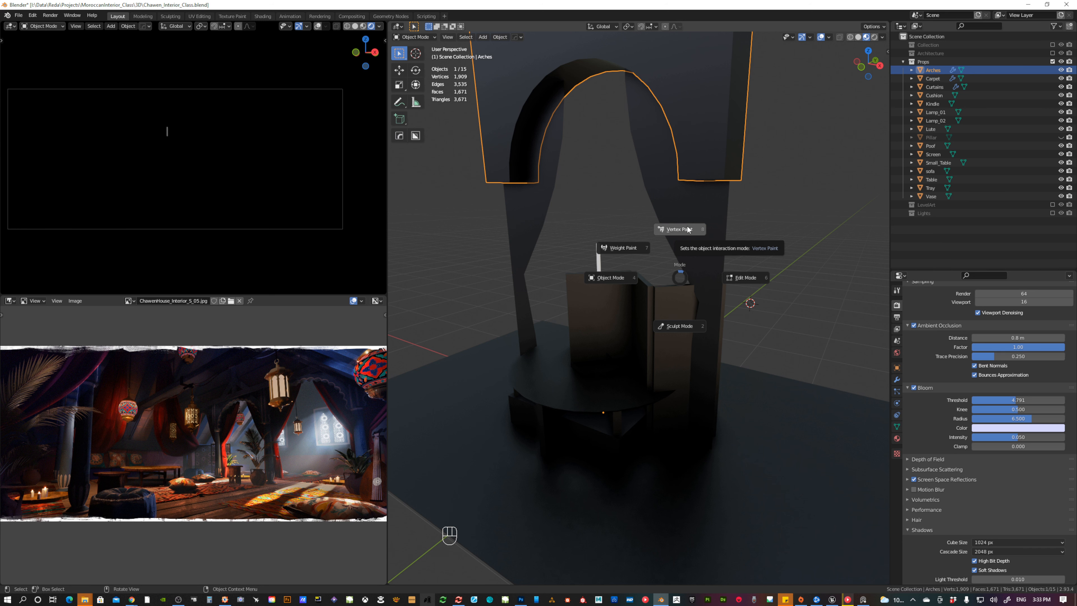
click(681, 230)
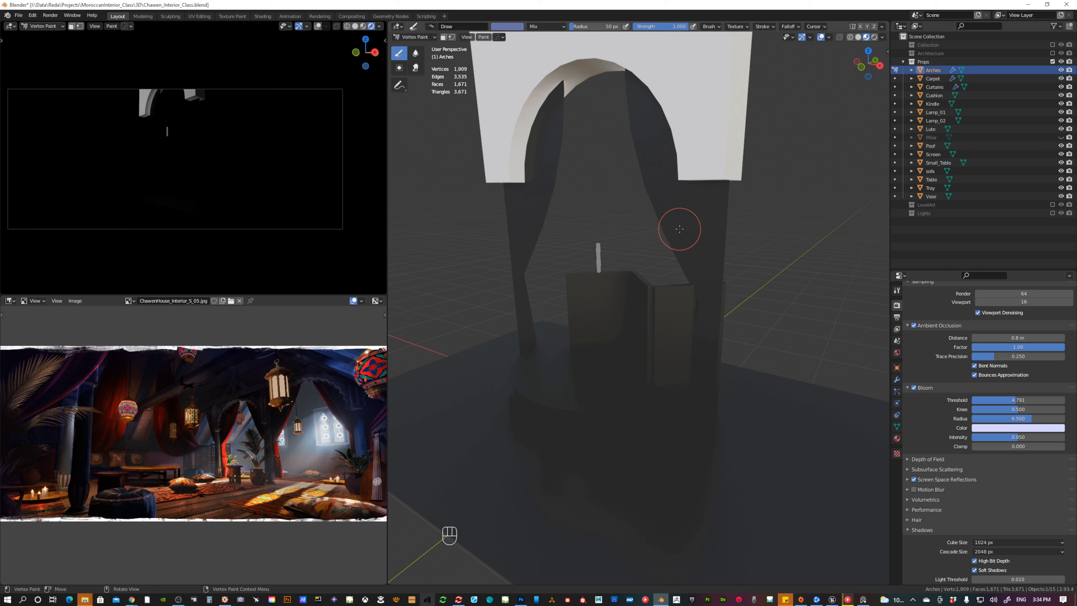
key(shift)
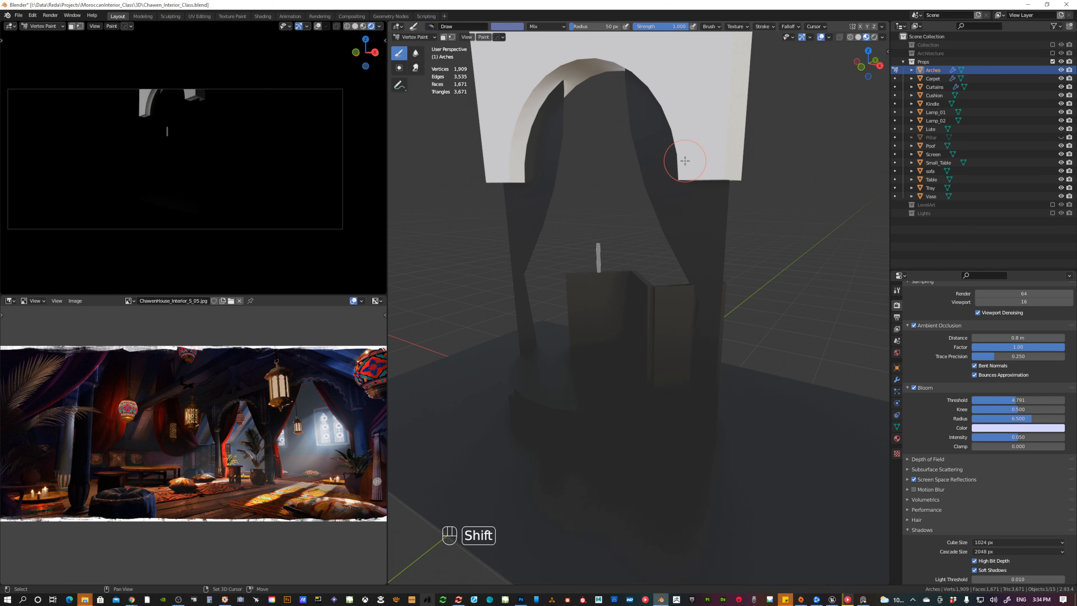
key(shift+k)
key(Tab)
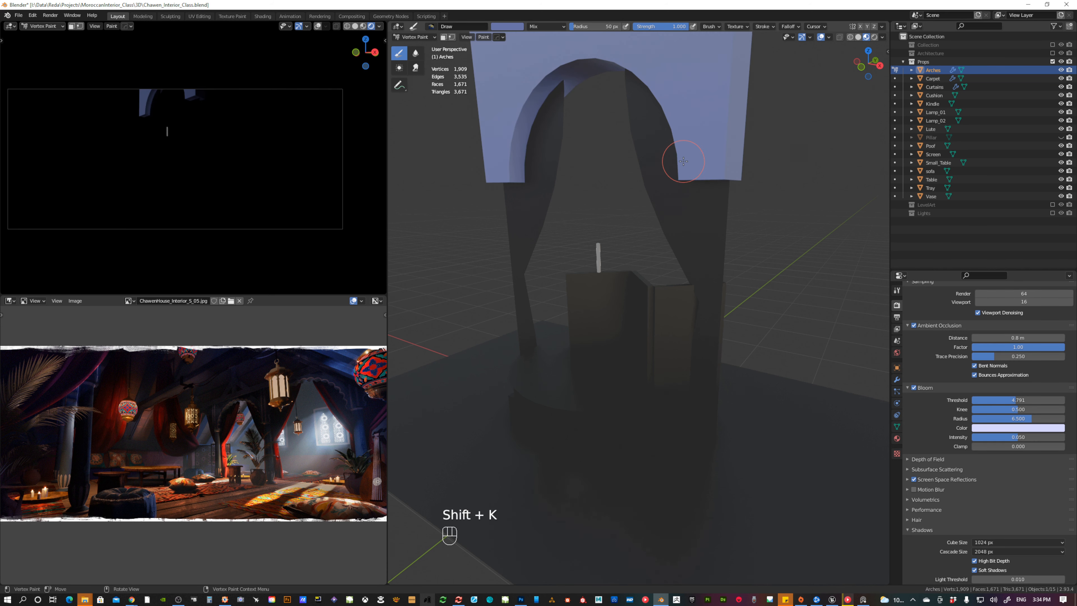
click(598, 166)
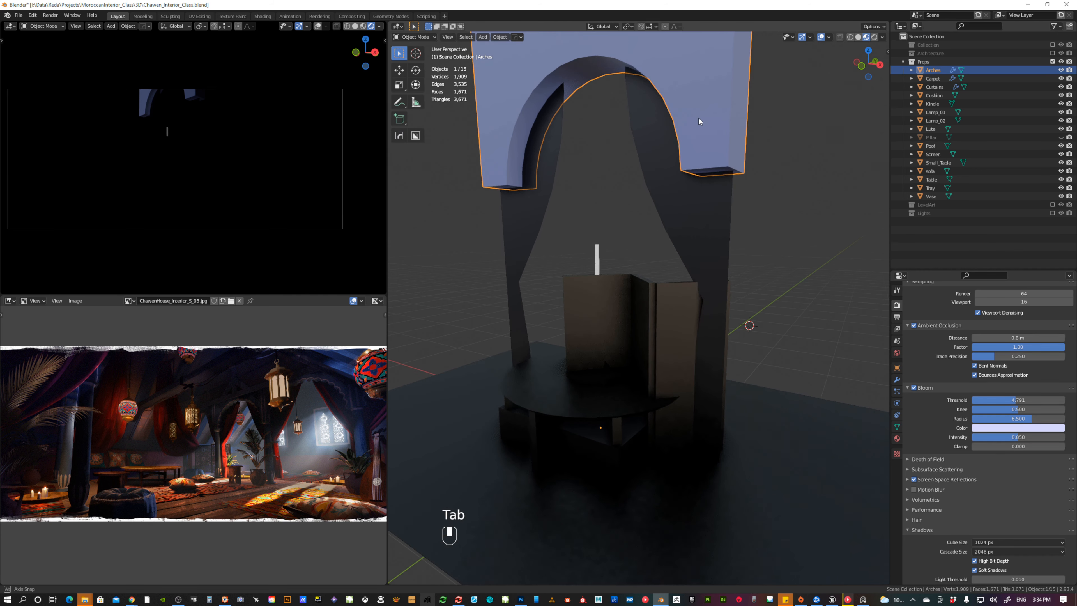
Hide the arches and put the Curtains object into Vertex Paint mode.
shift+middle_drag(699, 118, 656, 188)
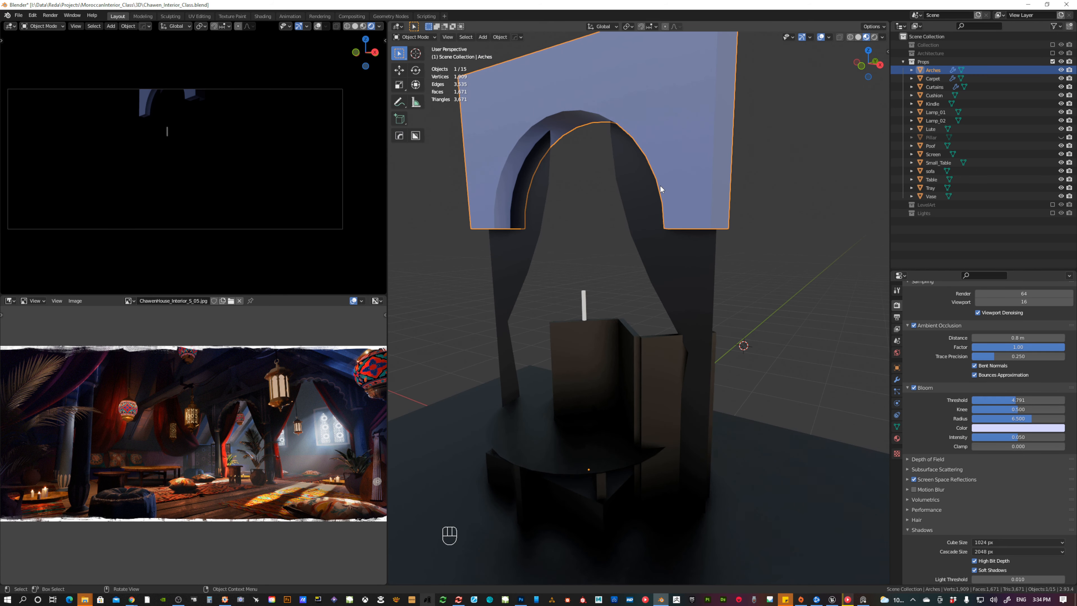
key(h)
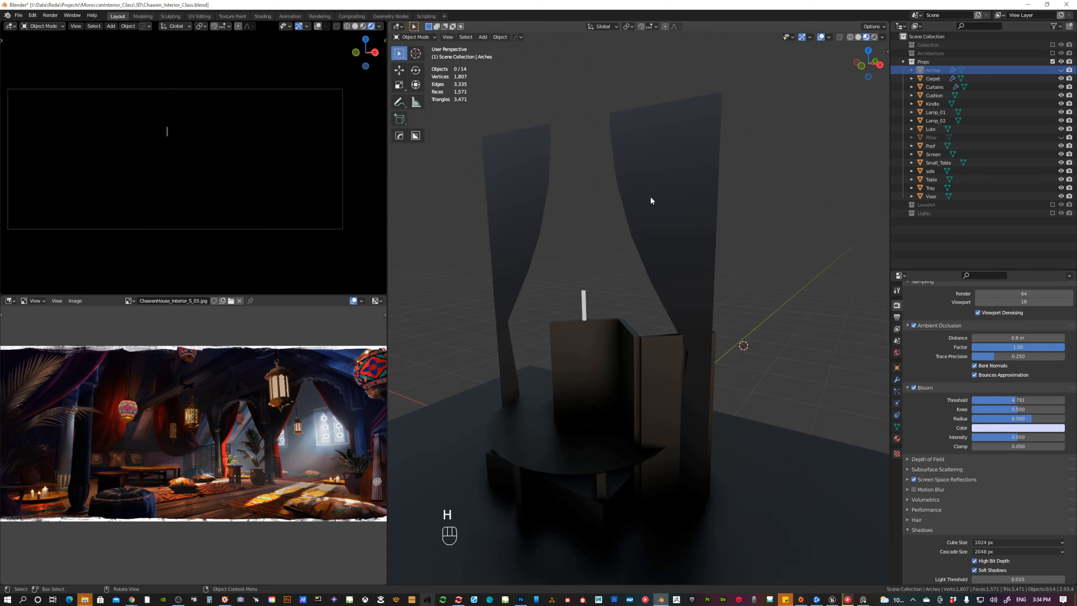
click(652, 226)
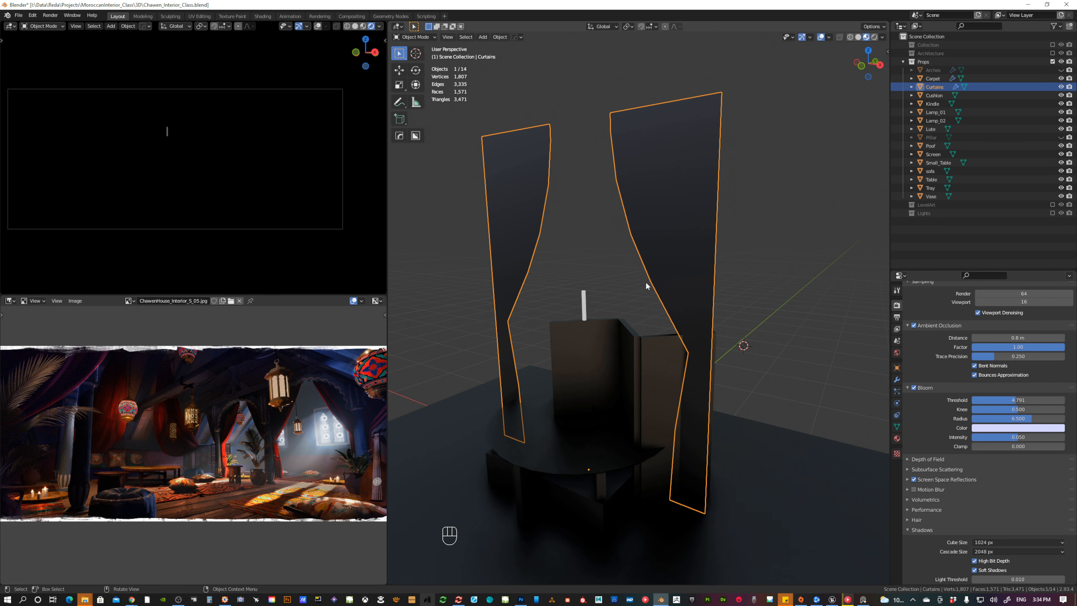
key(Tab)
click(640, 234)
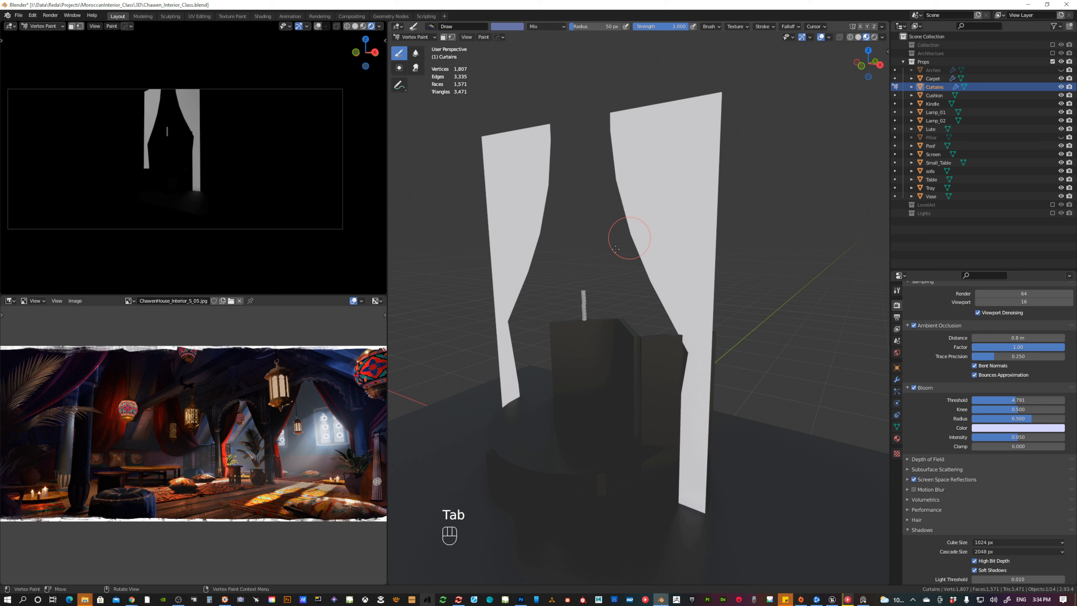
Set the brush color to red and fill the curtains with it, finishing with them hidden in Object Mode.
click(512, 27)
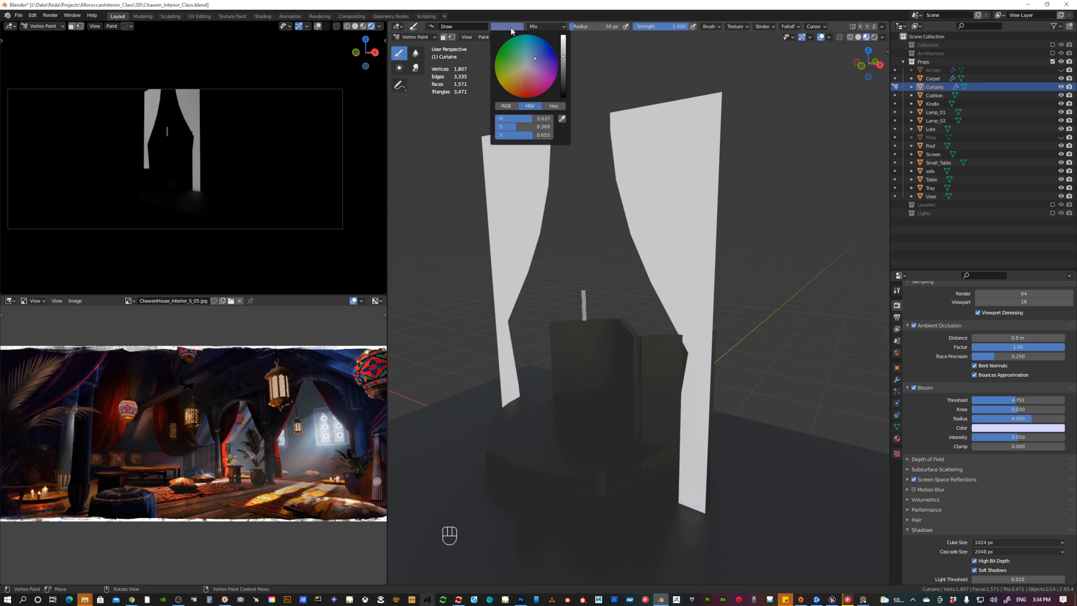
click(525, 88)
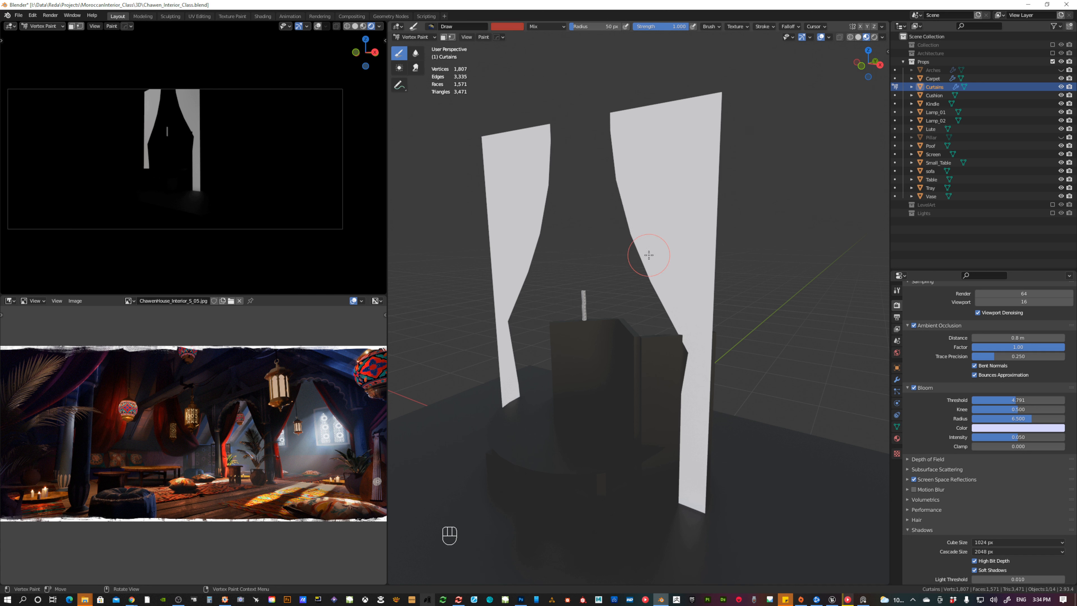
key(shift+k)
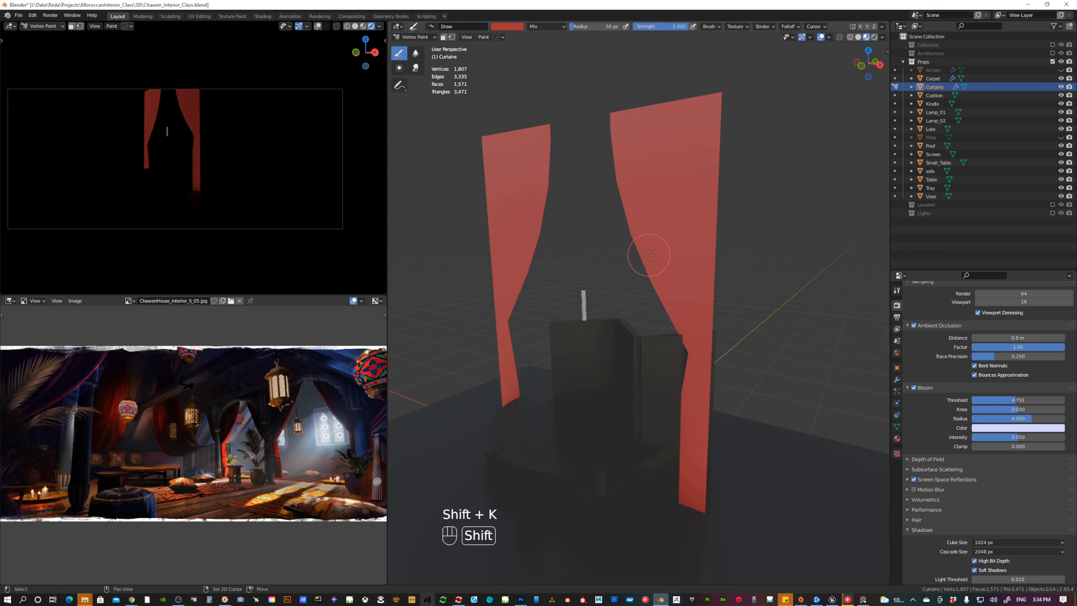
key(Tab)
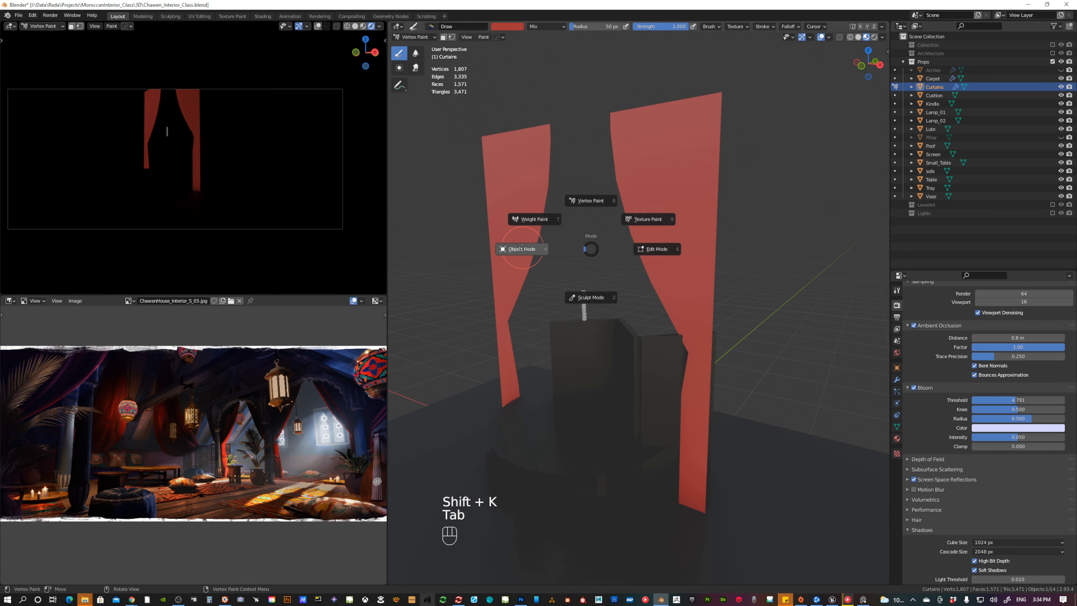
click(522, 248)
key(h)
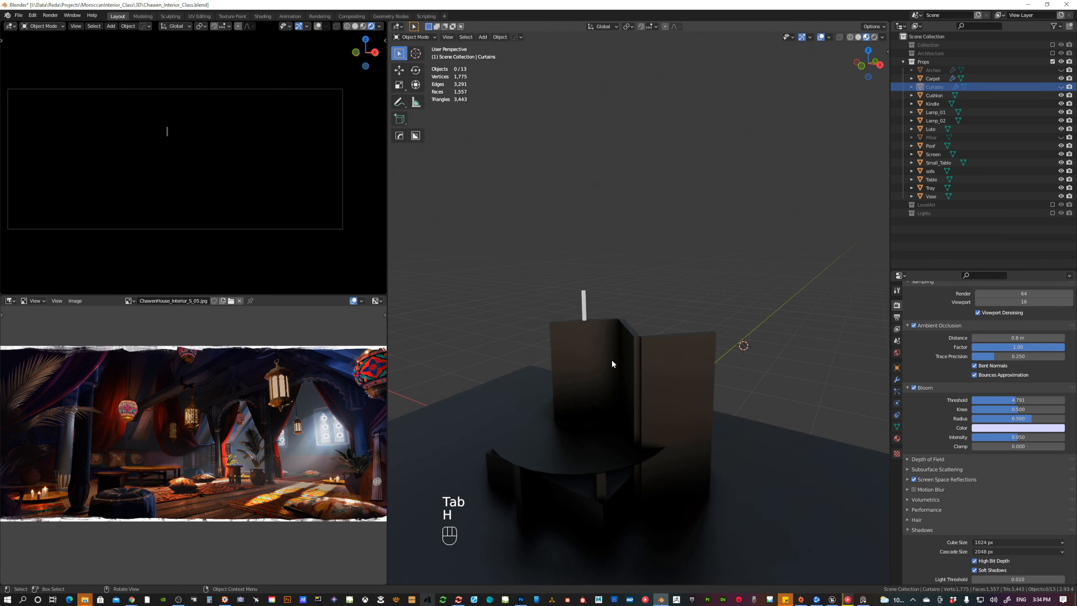
Fill the Table object in Vertex Paint mode with a muted brown of hue 0.022, saturation 0.390 and value 0.453.
click(551, 469)
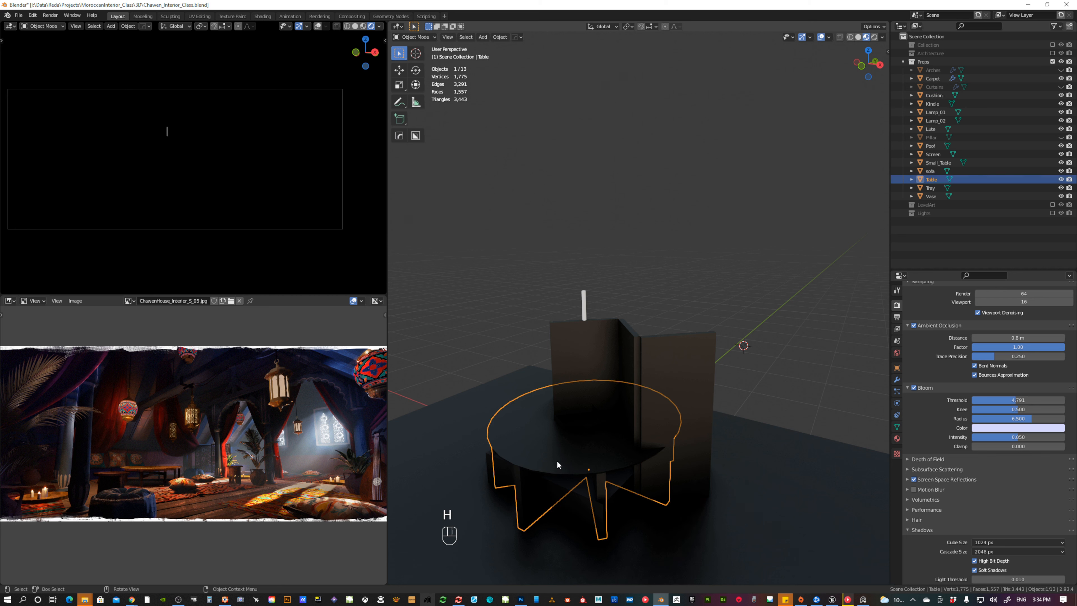
shift+middle_drag(551, 462, 580, 348)
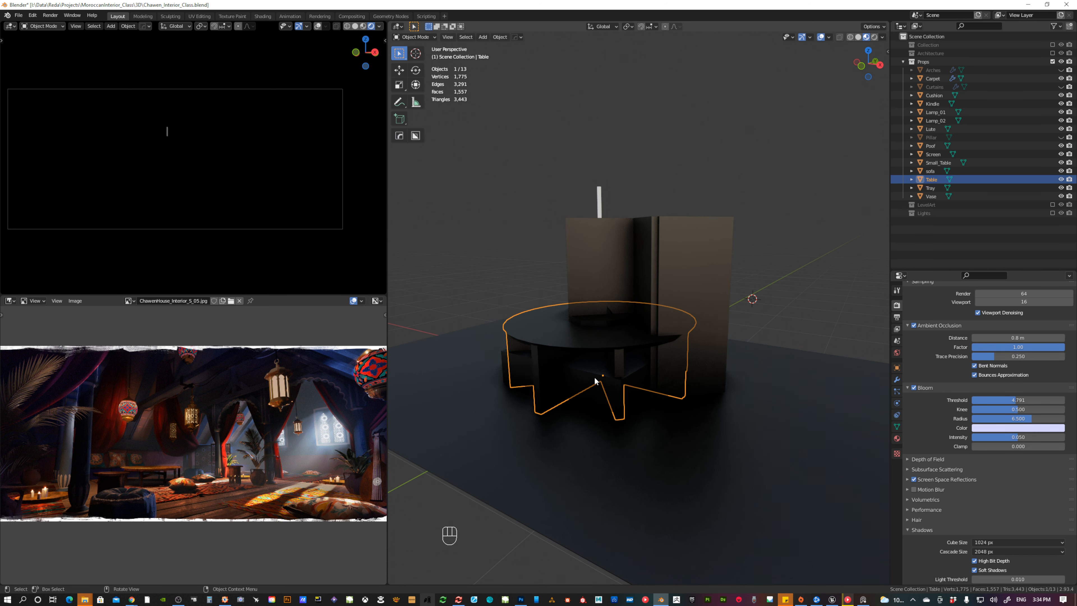
key(Tab)
click(577, 327)
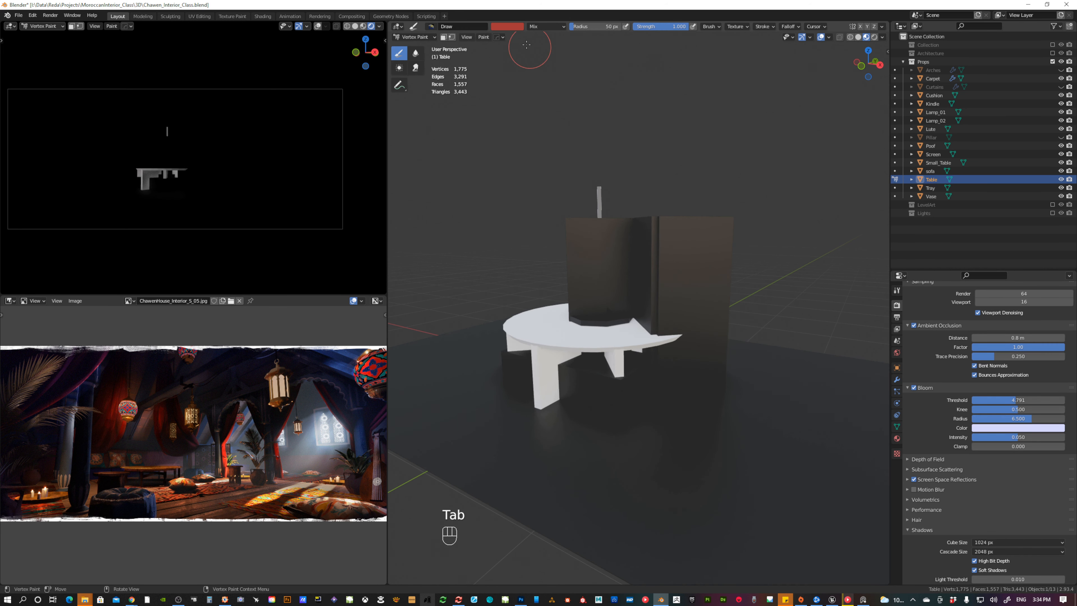
click(511, 27)
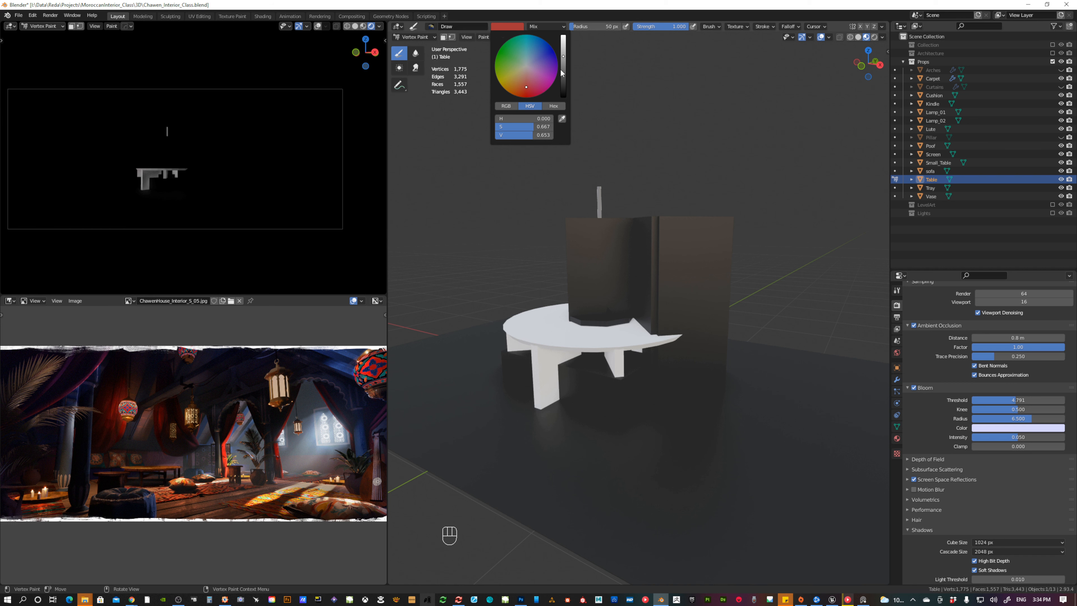
drag(562, 73, 525, 78)
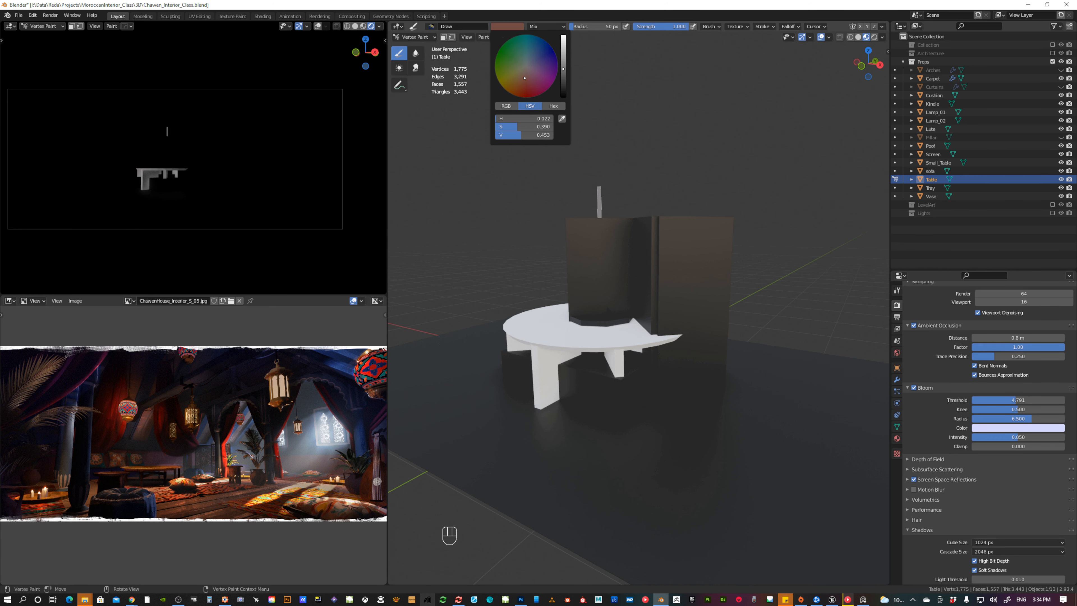
Select all linked faces of the tabletop in Edit Mode with face selection.
key(Tab)
key(3)
click(585, 335)
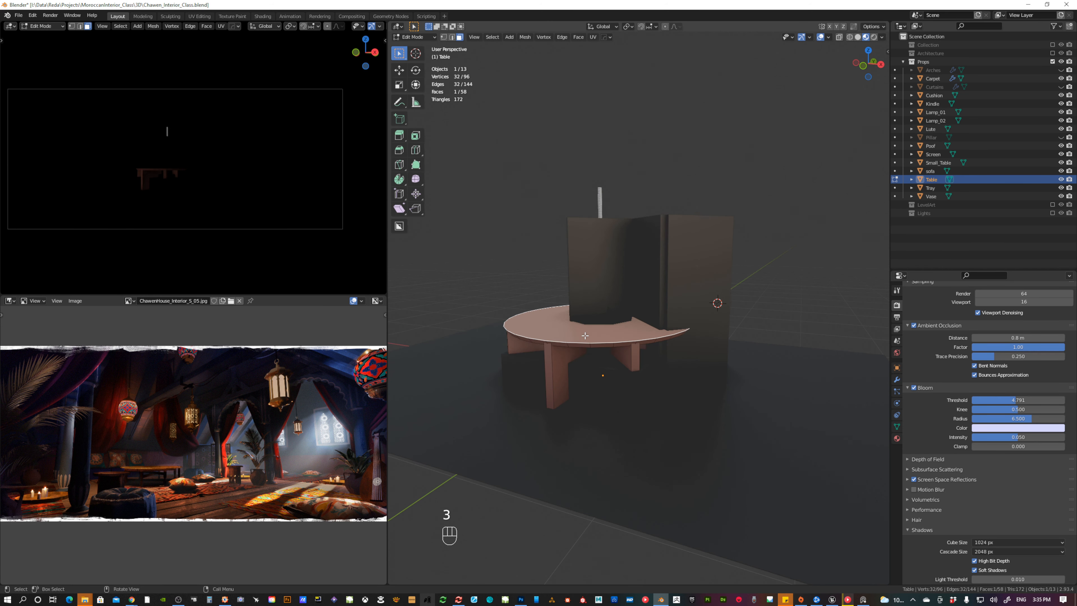
key(l)
mouse_move(585, 335)
middle_down()
mouse_move(577, 312)
mouse_move(578, 345)
middle_up()
key(g)
right_click(616, 306)
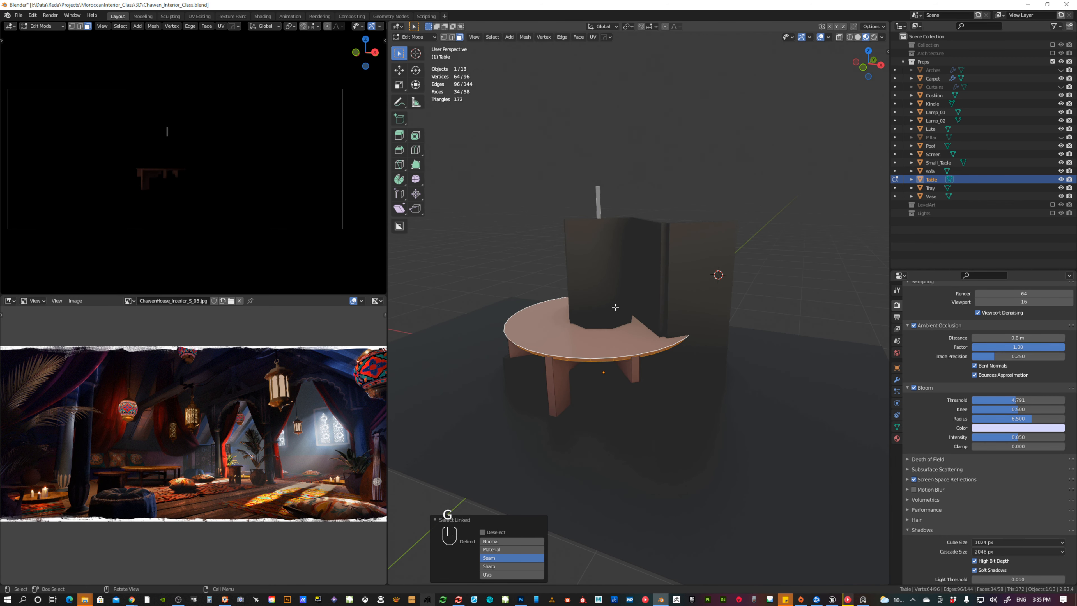
Put the table back into Vertex Paint mode, enable the face selection paint mask and fill the masked tabletop with the current brown.
key(Tab)
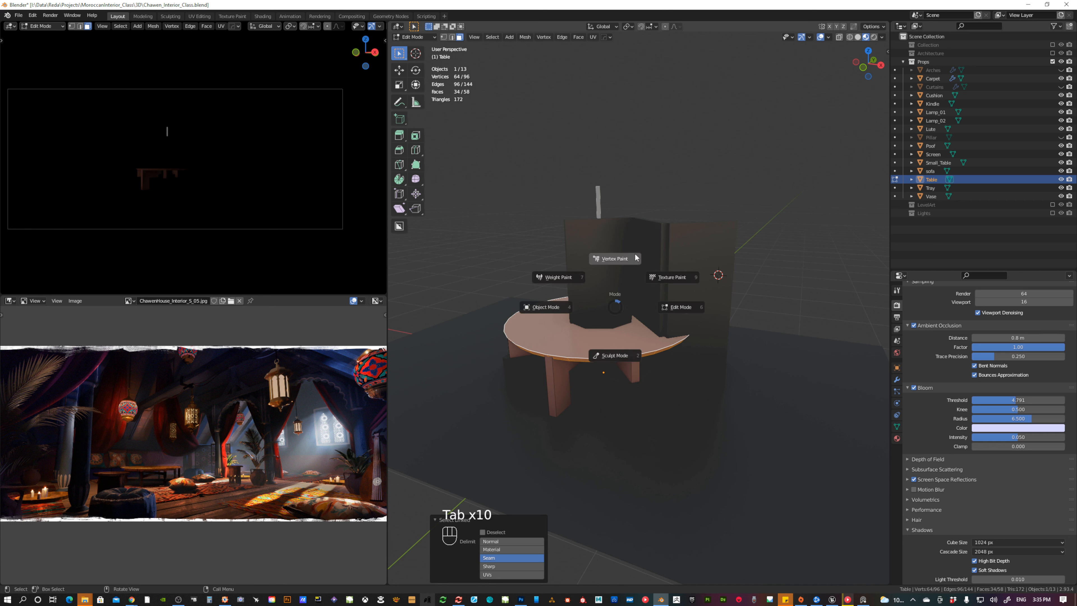
click(621, 259)
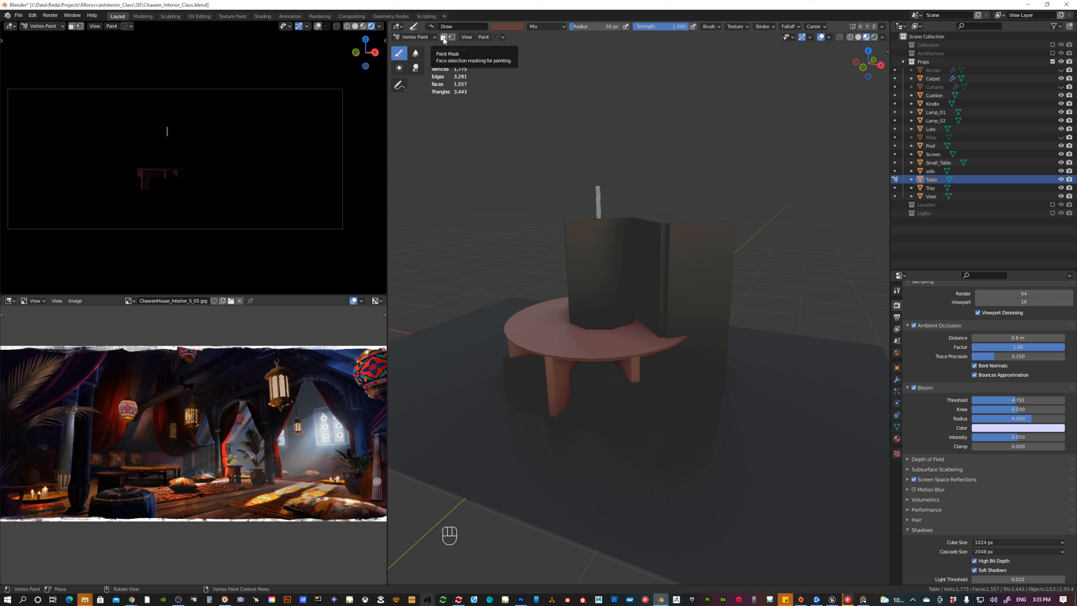
click(443, 37)
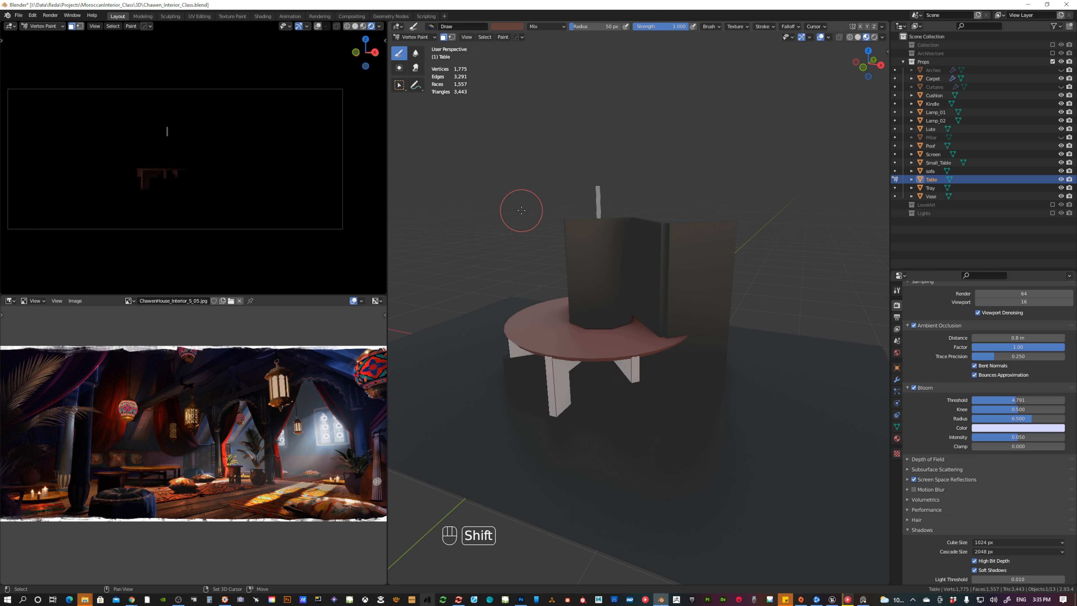
key(shift+k)
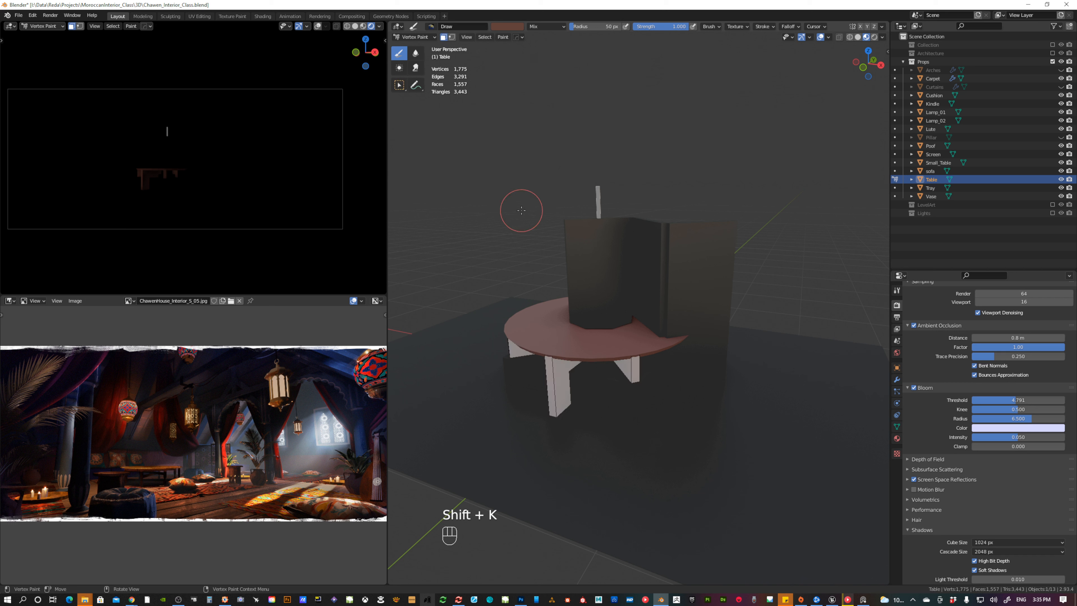
Set the brush color to tan with hue 0.112, saturation 0.473 and value 0.640, and fill the masked tabletop.
middle_drag(547, 227, 553, 242)
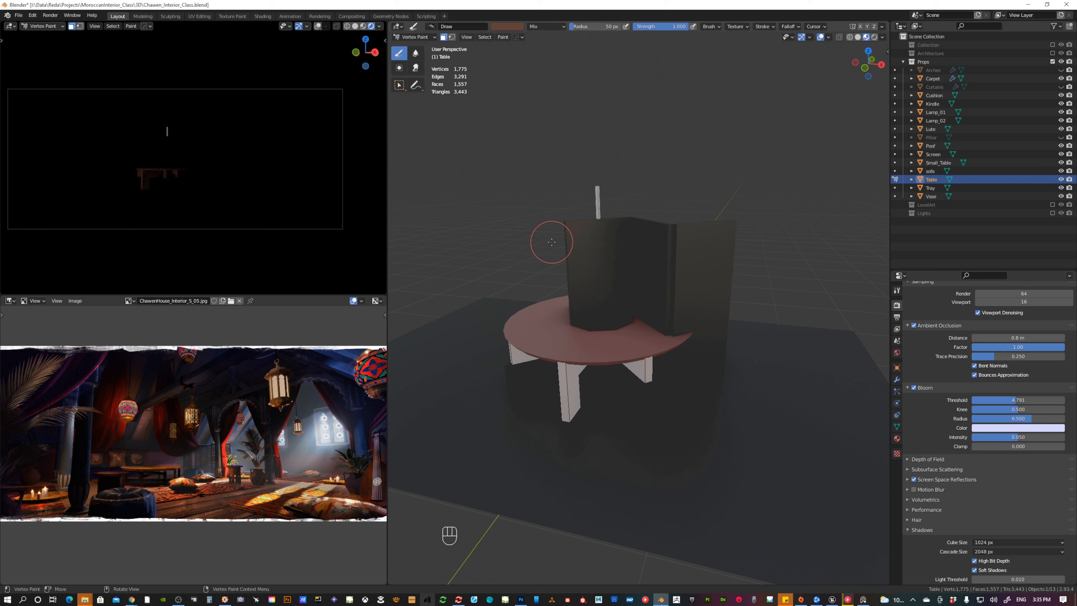
click(515, 27)
click(514, 76)
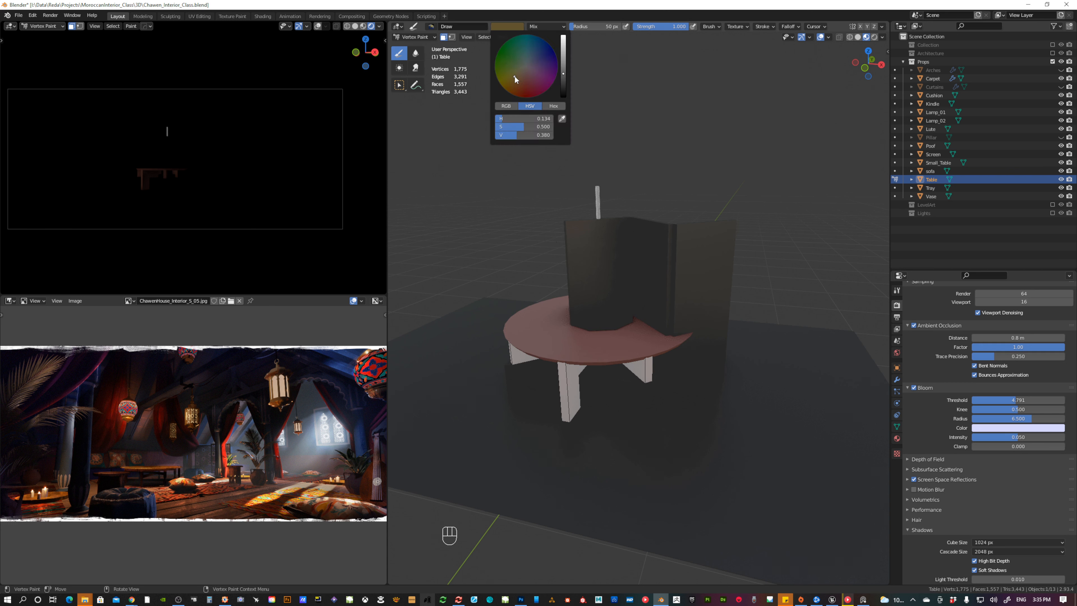
drag(563, 62, 563, 57)
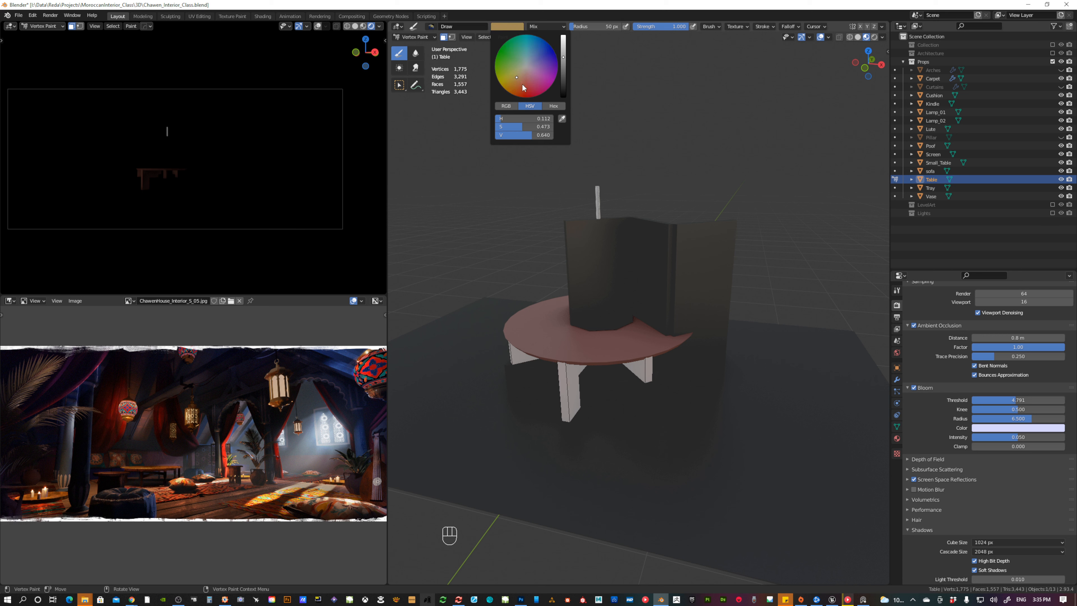
key(shift+k)
key(shift+k)
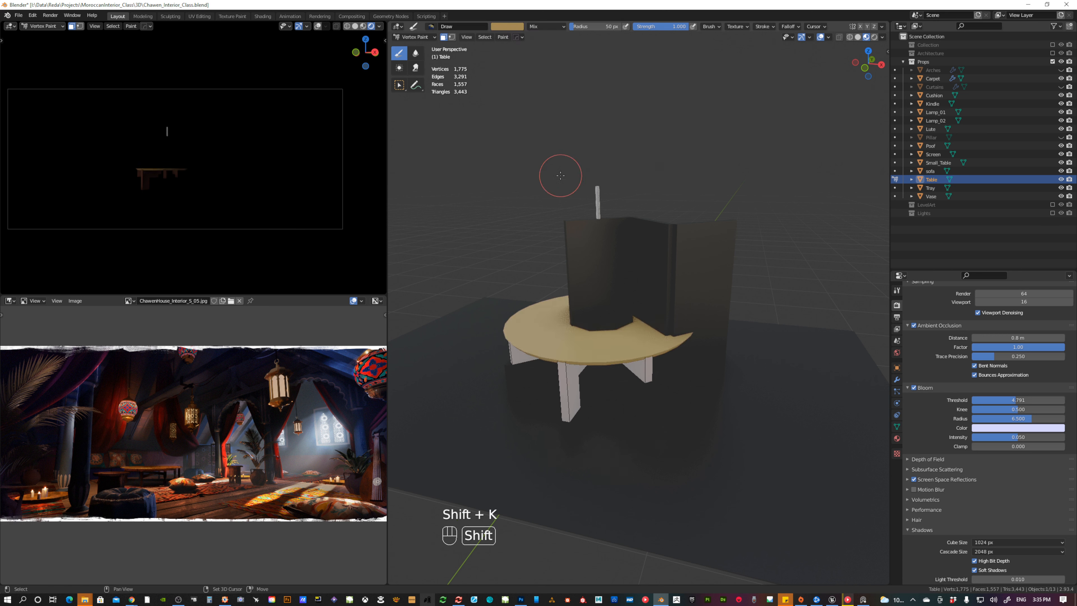
Try filling the whole table with the tan color while the face paint mask is off, and undo it.
click(446, 38)
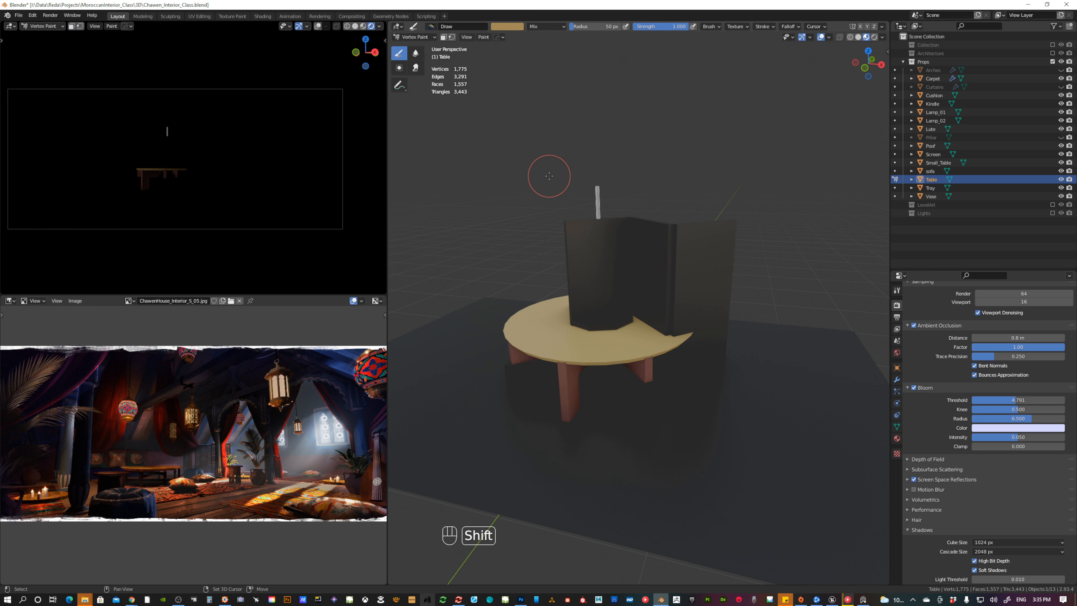
key(shift+k)
key(ctrl+z)
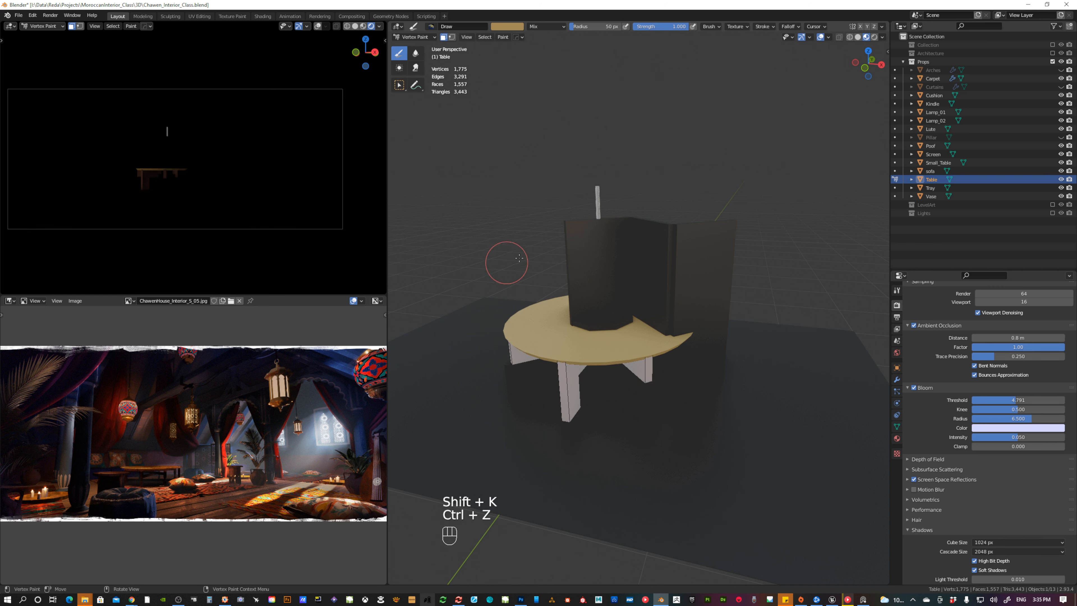
Return the table to Object Mode and hide it.
key(Tab)
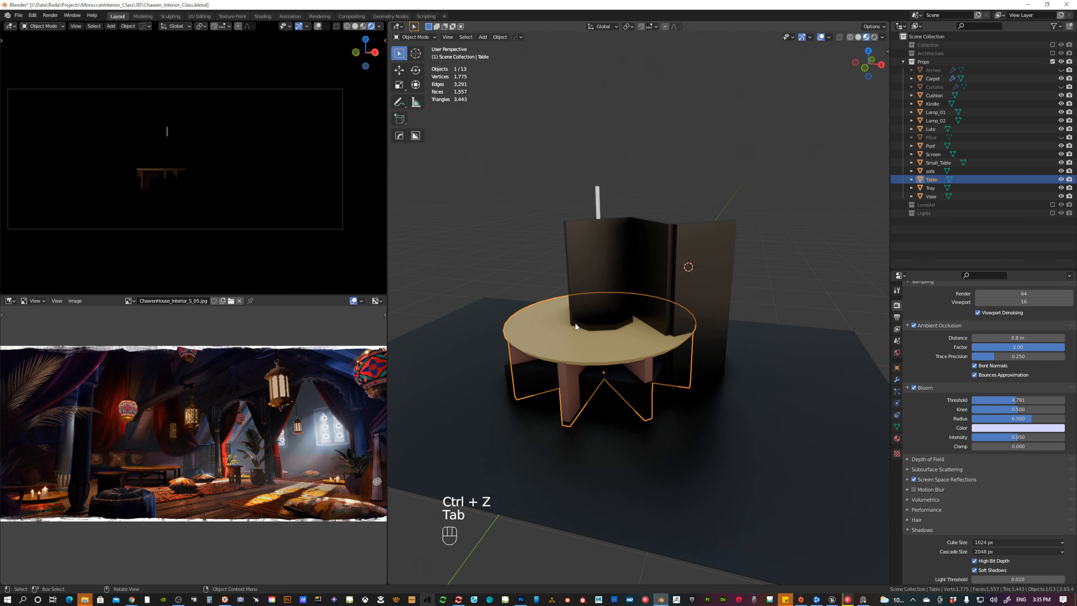
middle_drag(575, 322, 589, 359)
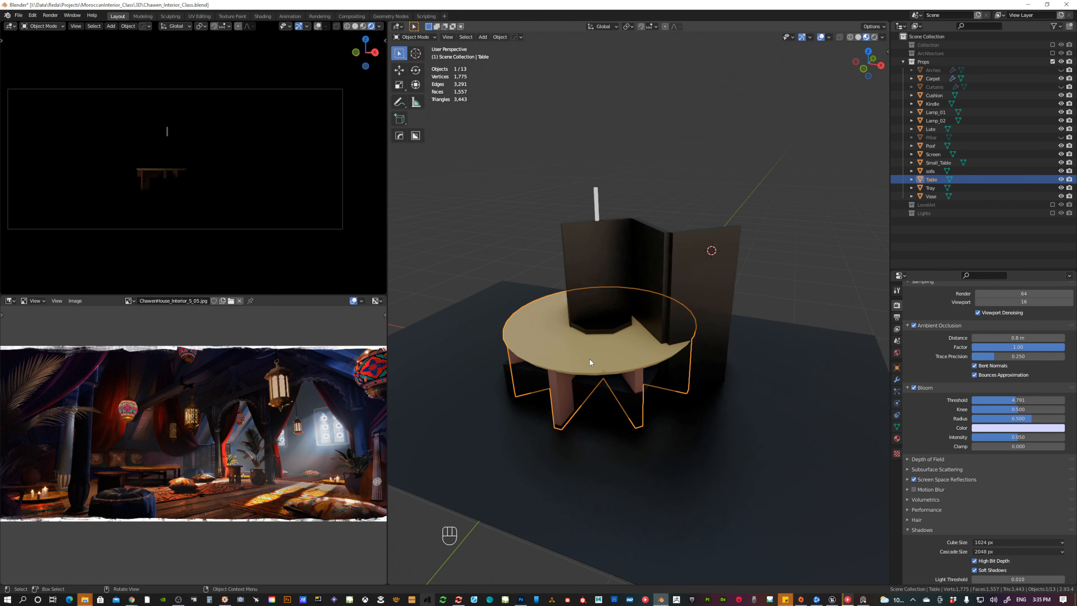
key(h)
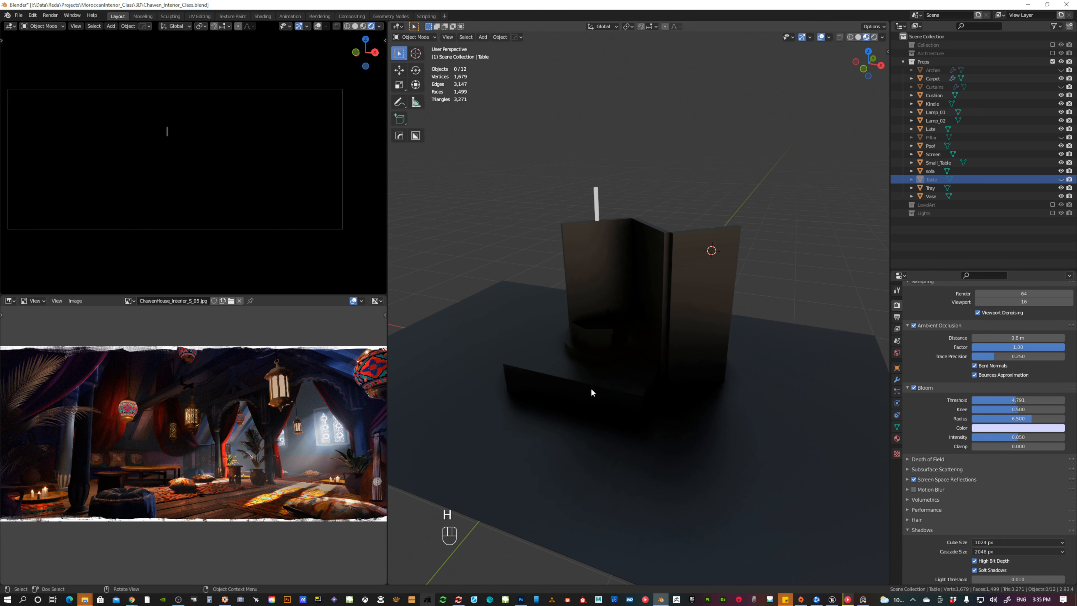
Select the sofa beneath the hidden table and put it into Vertex Paint mode.
click(580, 380)
mouse_move(580, 381)
middle_down()
mouse_move(598, 375)
mouse_move(589, 380)
middle_up()
key(Tab)
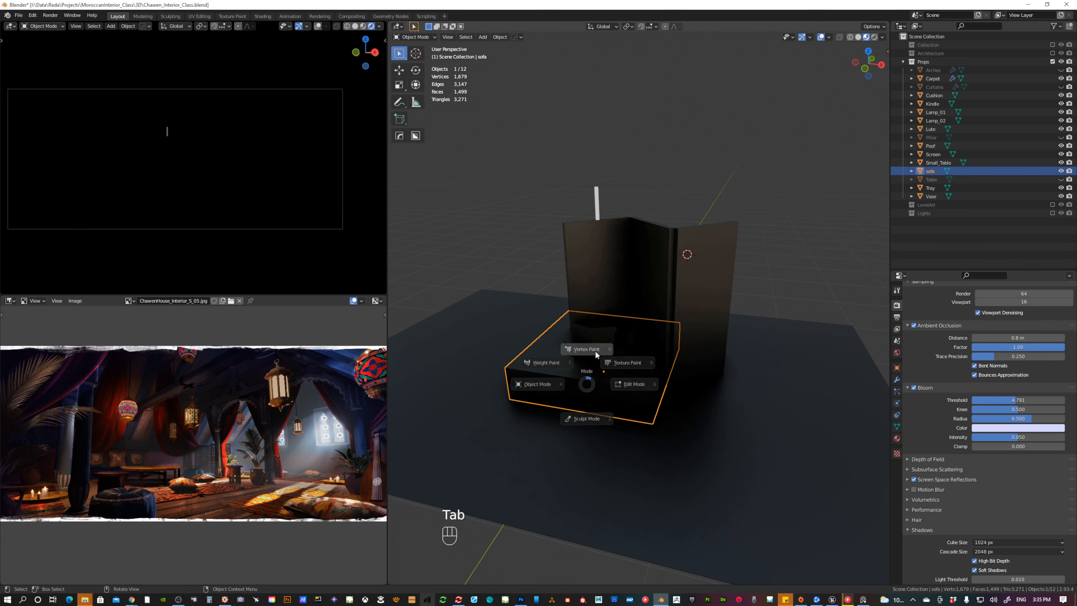
click(594, 350)
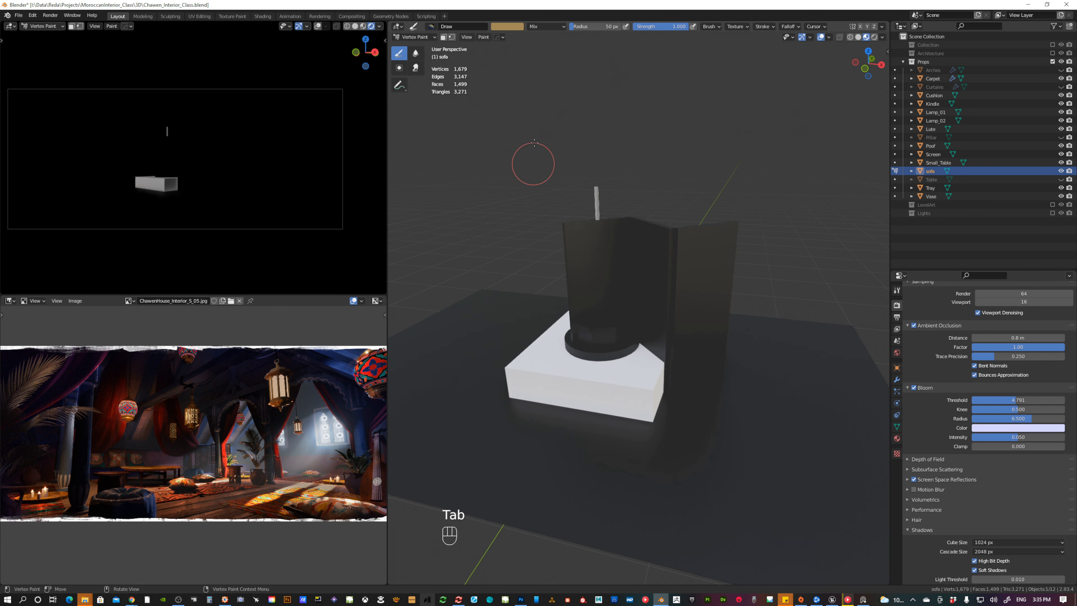
Fill the sofa with blue-violet, darken the brush color to hue 0.690, saturation 0.688 and value 0.527, and refill it.
click(512, 26)
click(546, 59)
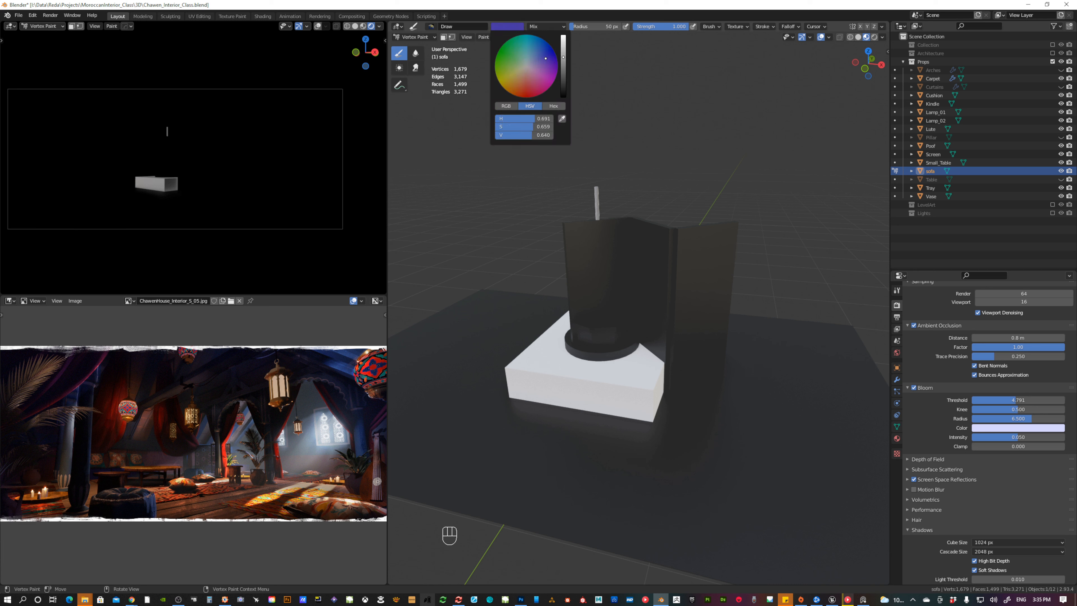
key(shift+k)
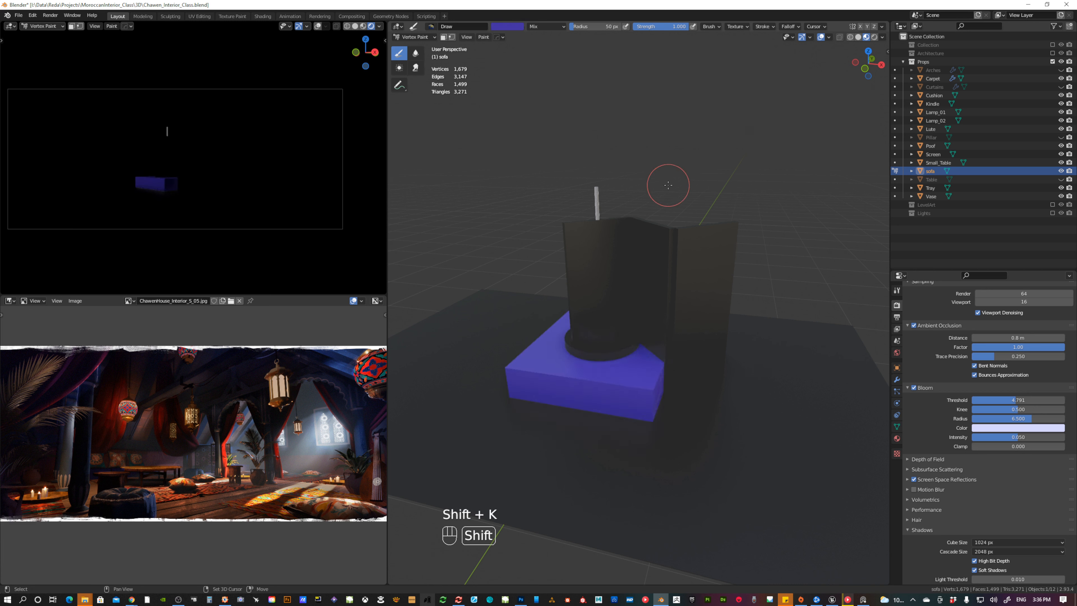
click(515, 27)
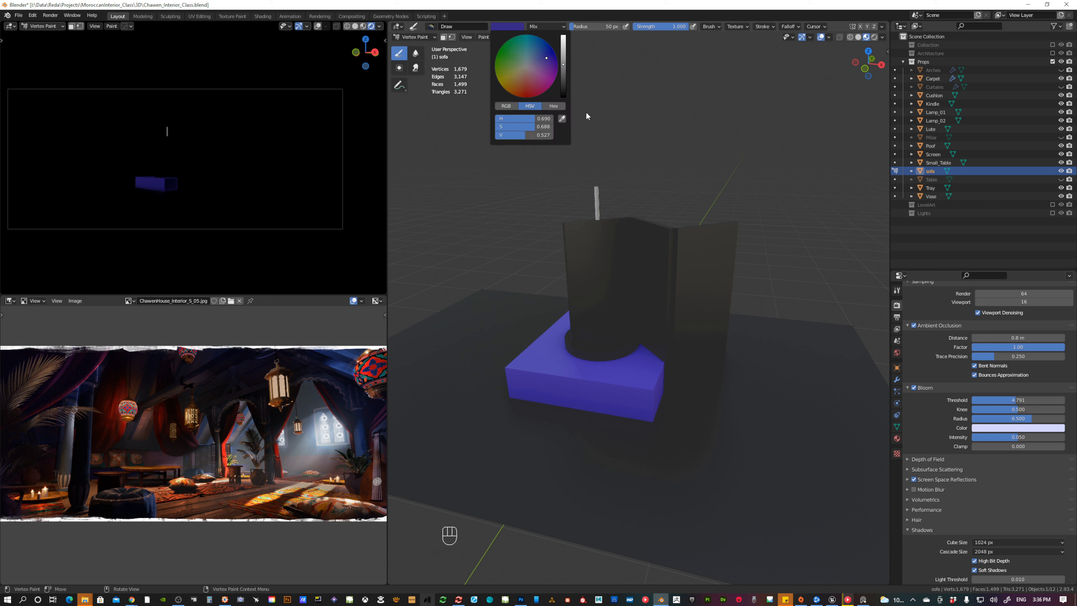
key(shift+k)
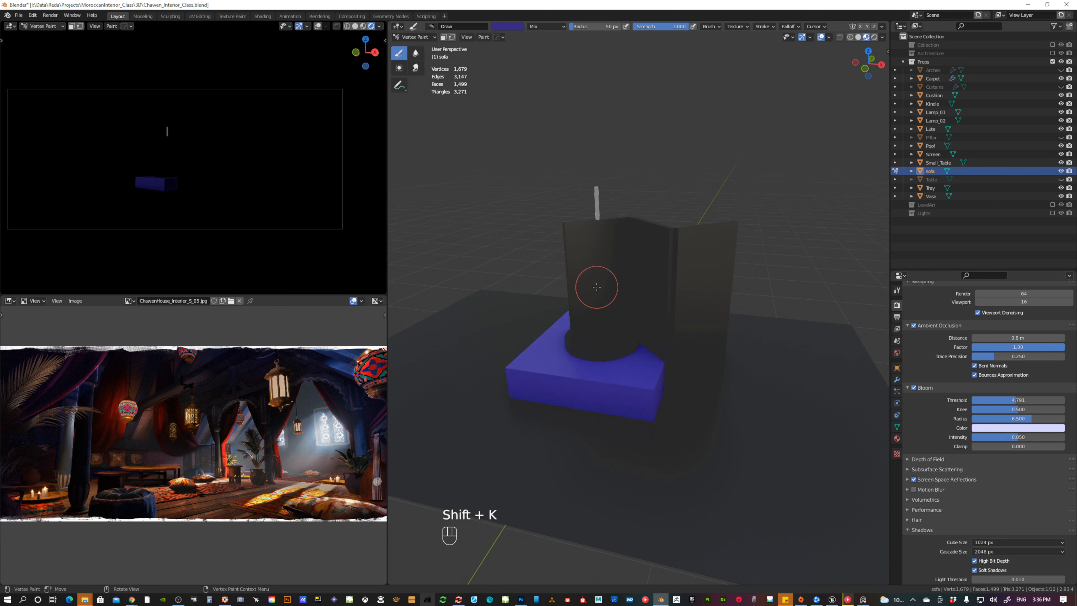
Return the sofa to Object Mode and hide it.
key(Tab)
click(519, 299)
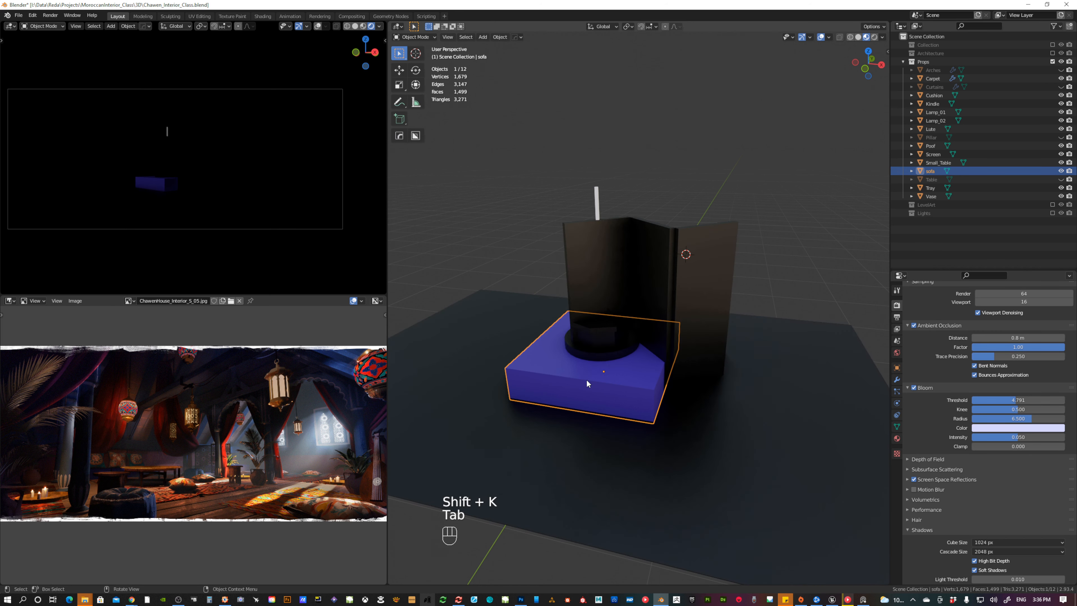
key(h)
Put the round pouf into Vertex Paint mode and fill it with blue of hue 0.581, saturation 0.627 and value 0.527.
click(599, 354)
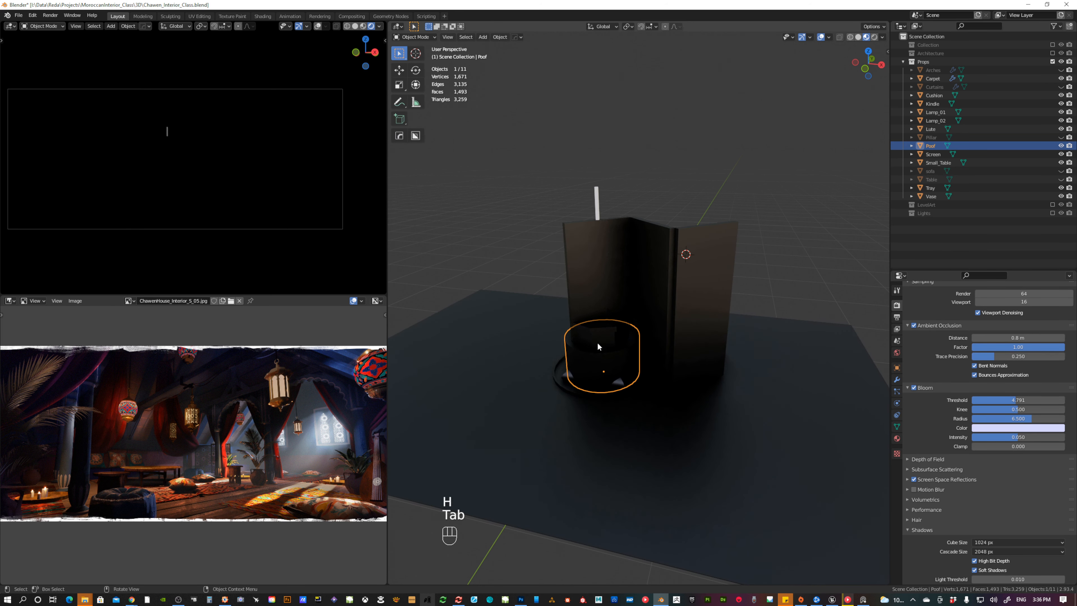
key(Tab)
click(596, 307)
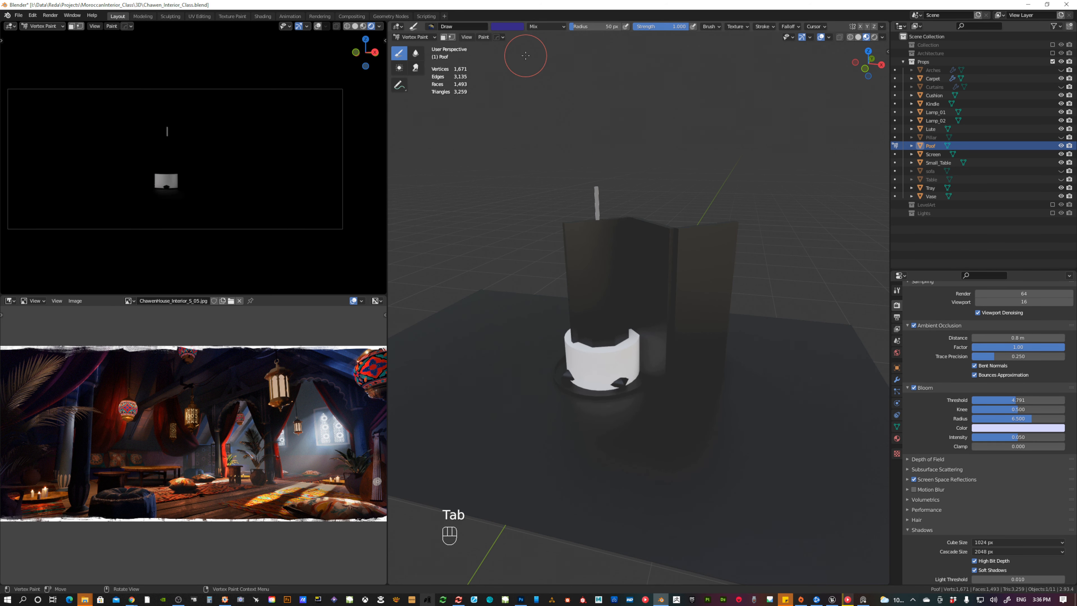
click(513, 28)
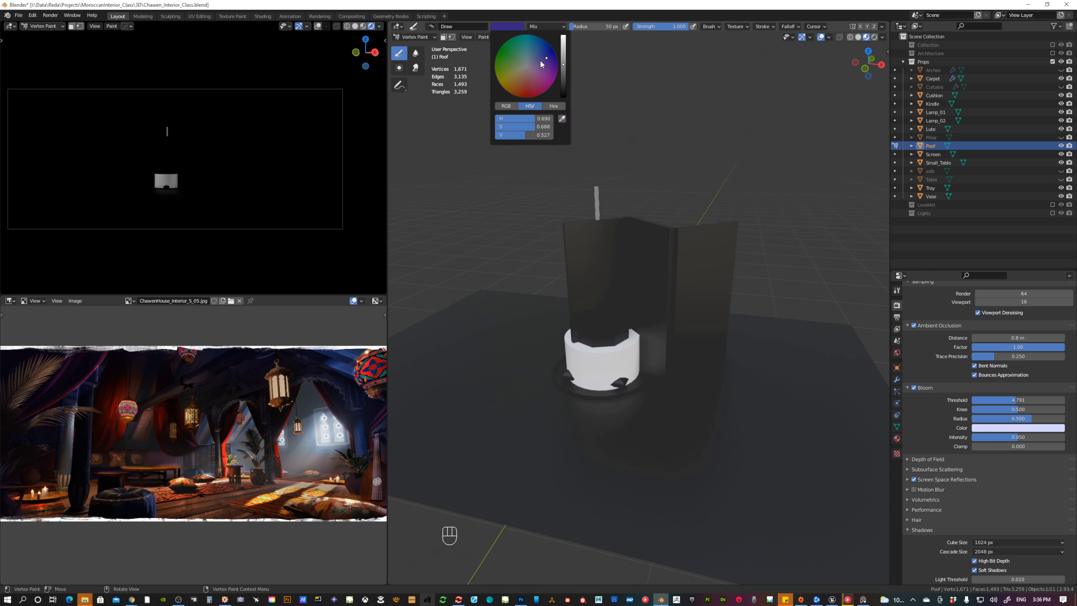
drag(541, 64, 535, 51)
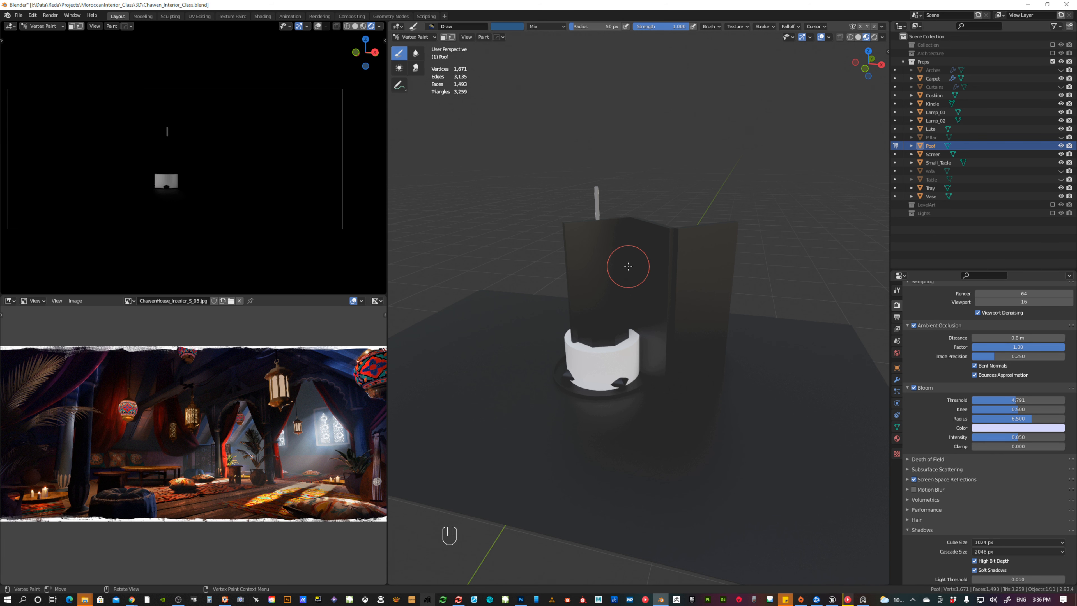
key(shift+k)
Return the pouf to Object Mode and hide it.
key(Tab)
click(518, 298)
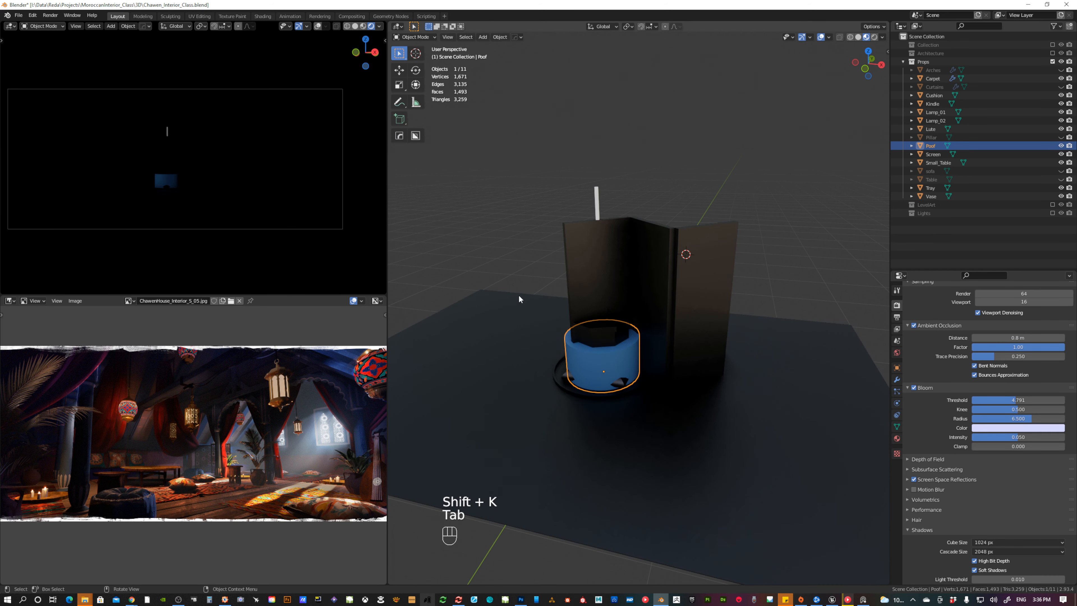
key(h)
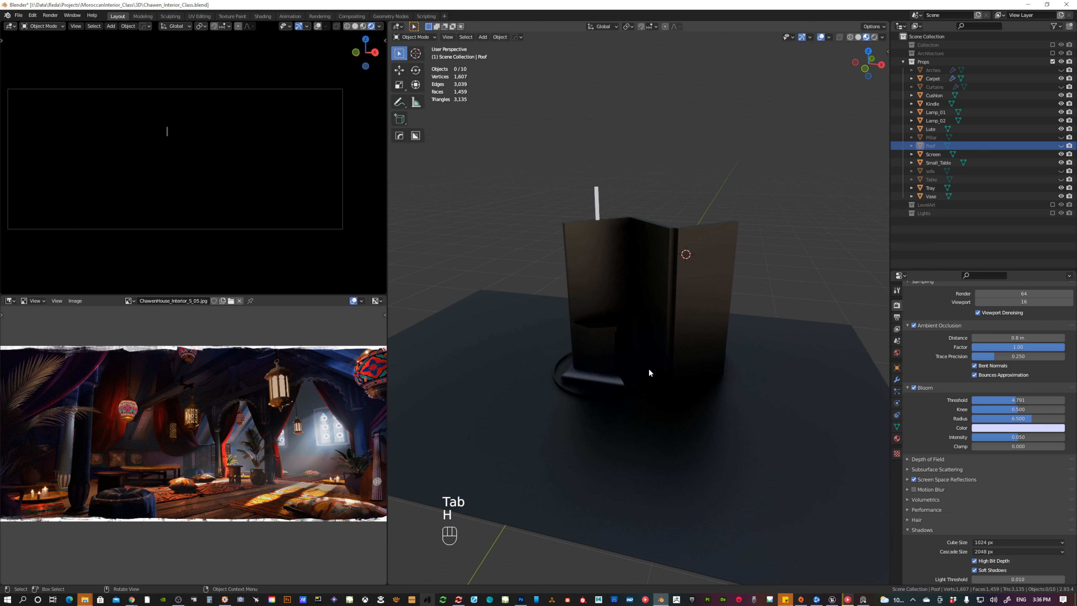
Put the folding screen into Vertex Paint mode to give it its base white vertex color, and return it to Object Mode.
click(643, 275)
key(Tab)
click(605, 250)
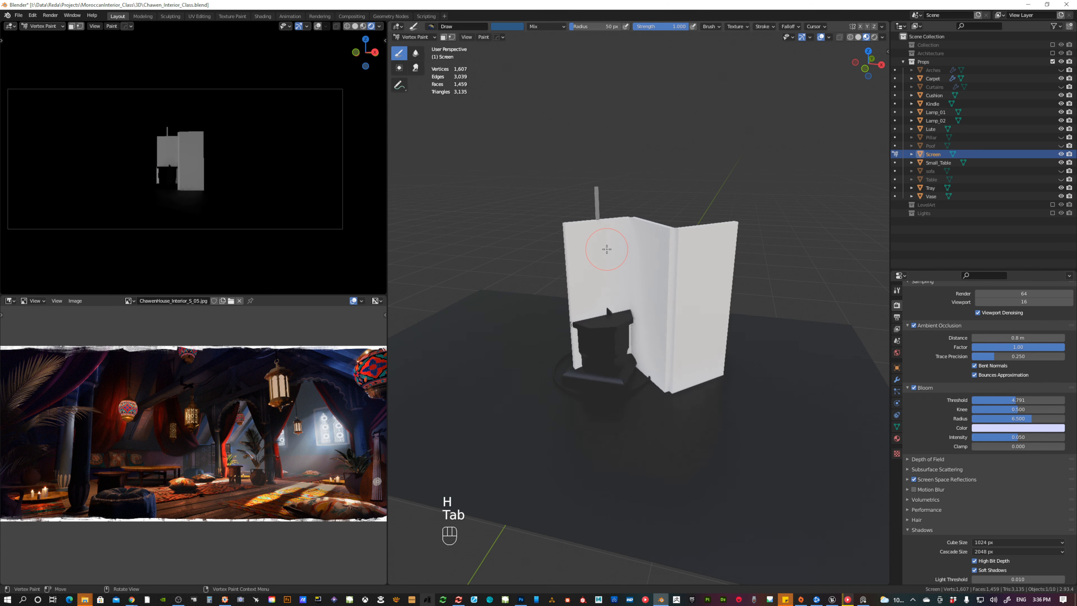
key(Tab)
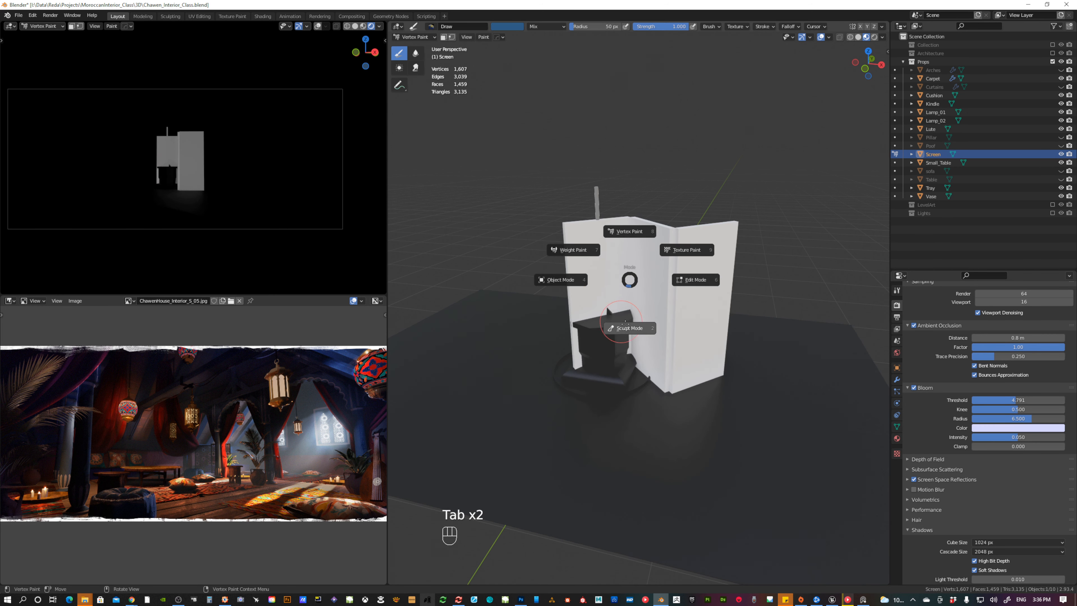
click(564, 281)
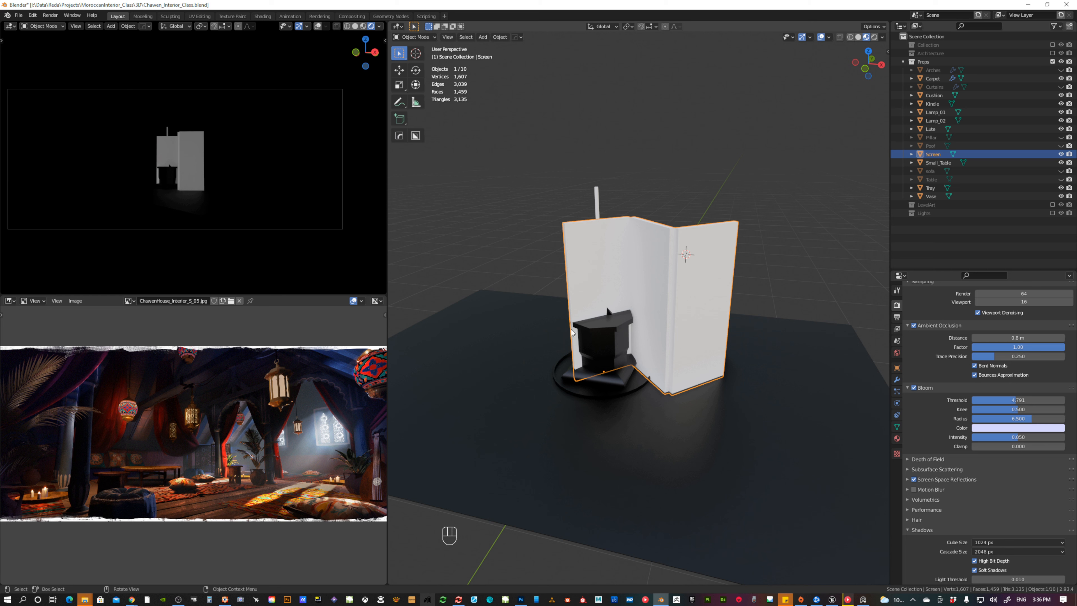
Unhide all hidden props and put the table into Vertex Paint mode.
key(alt+h)
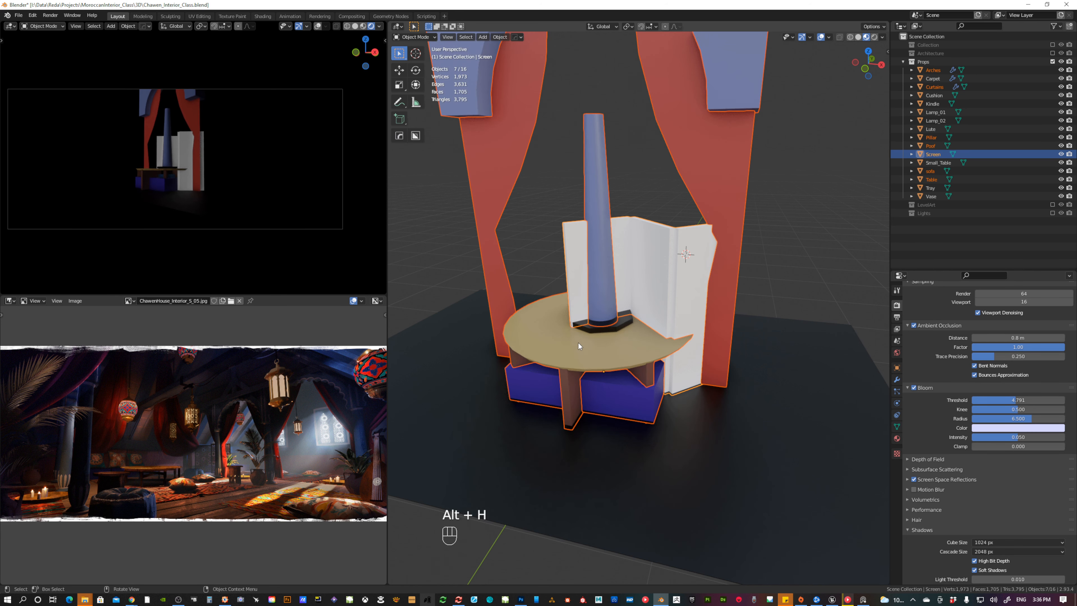
click(567, 401)
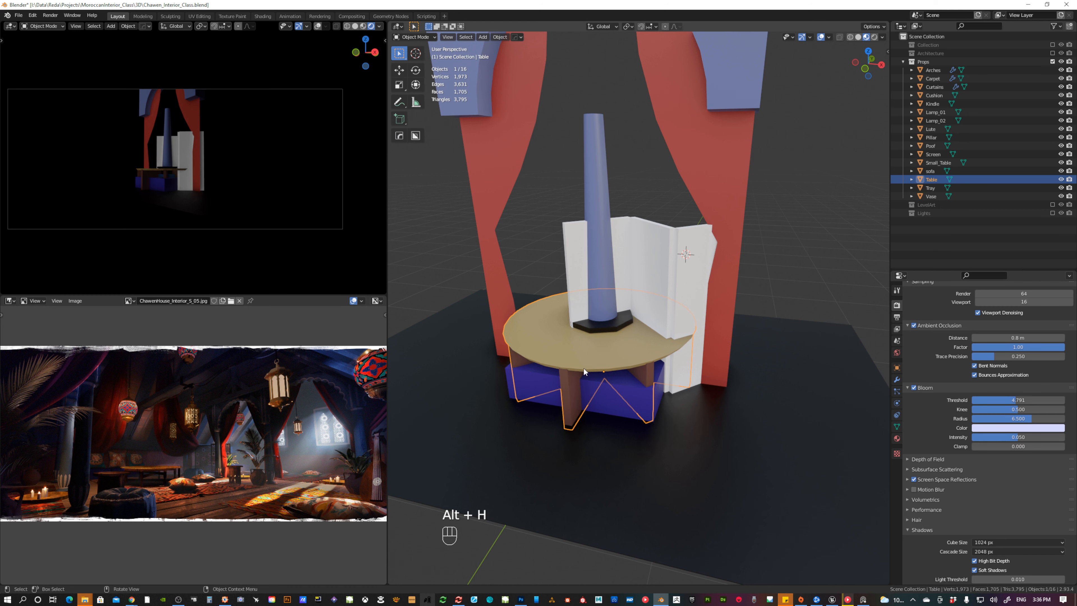
key(Tab)
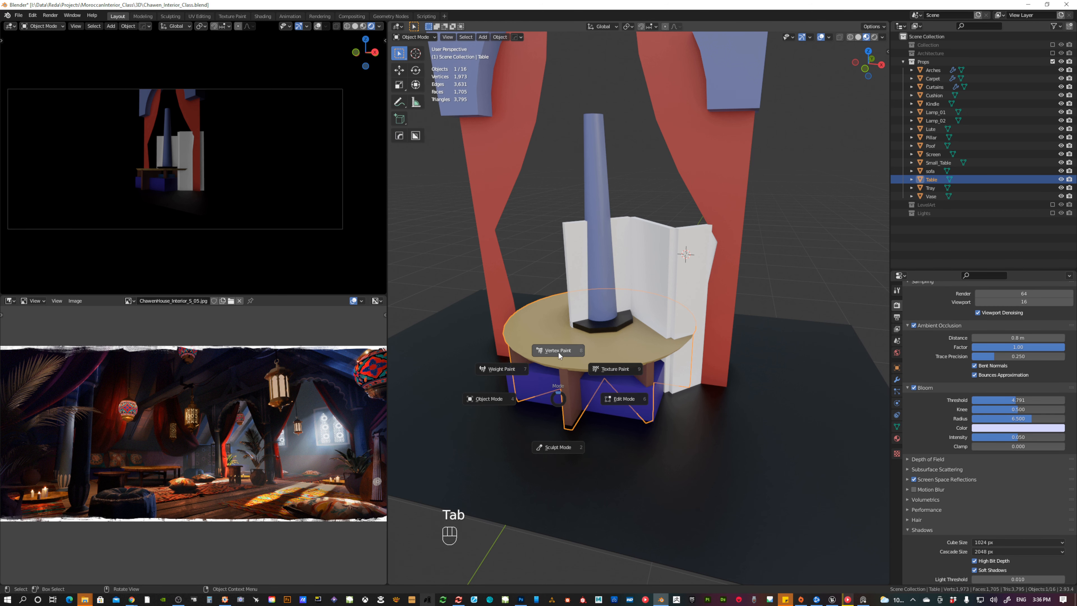
click(559, 353)
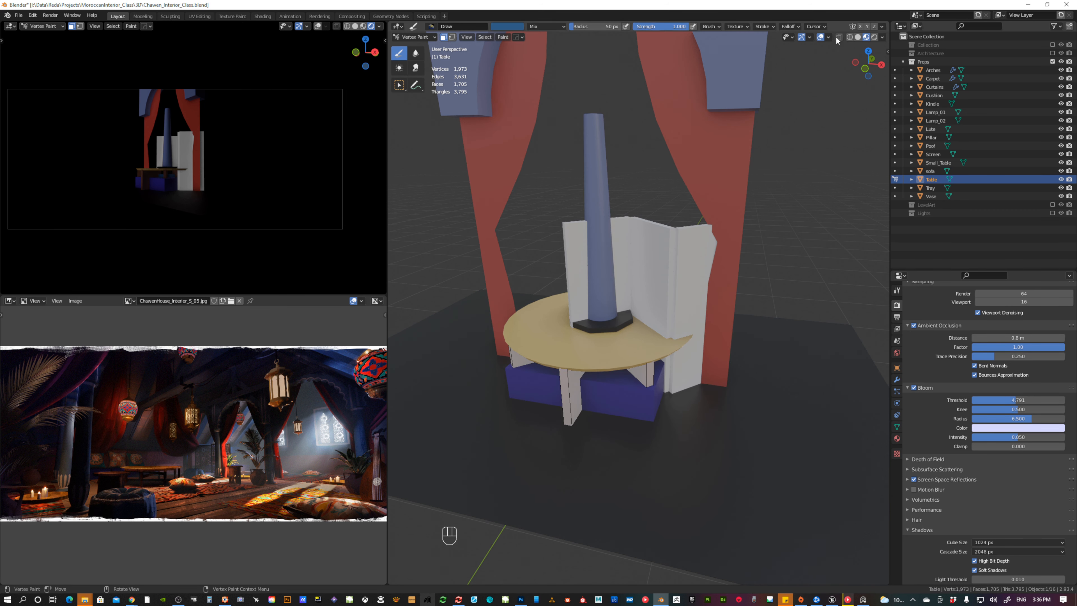
Switch the viewport to Solid shading and check its Flat lighting and Vertex color options.
click(858, 38)
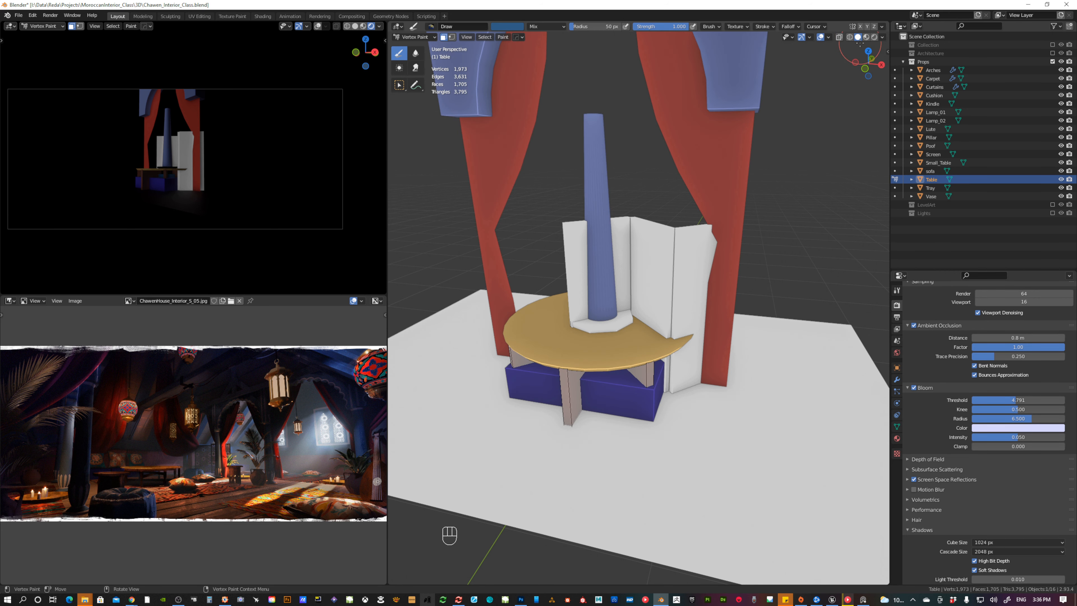
click(883, 38)
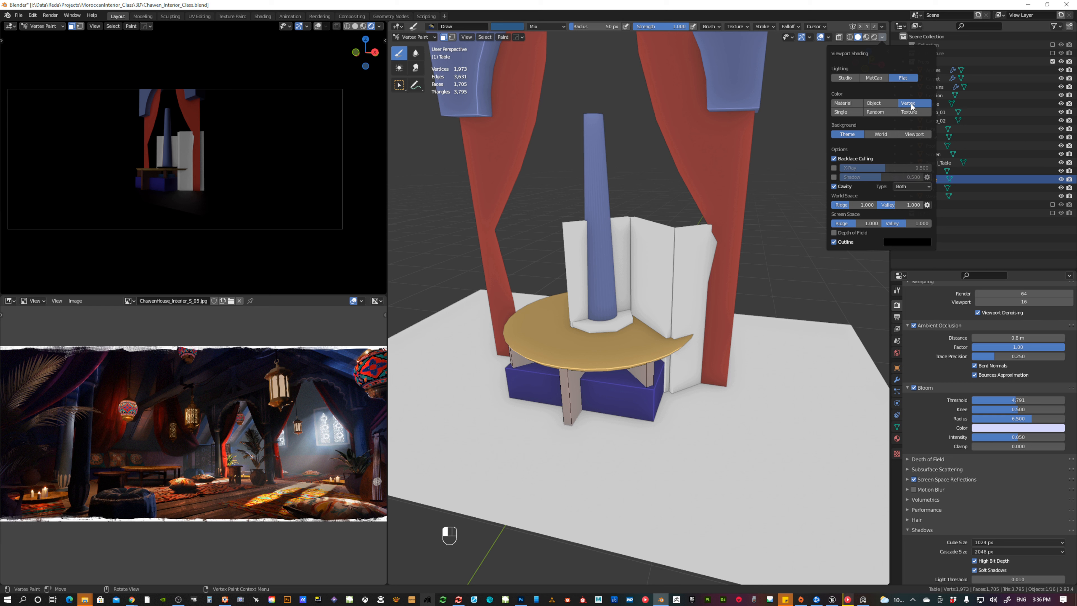
click(867, 38)
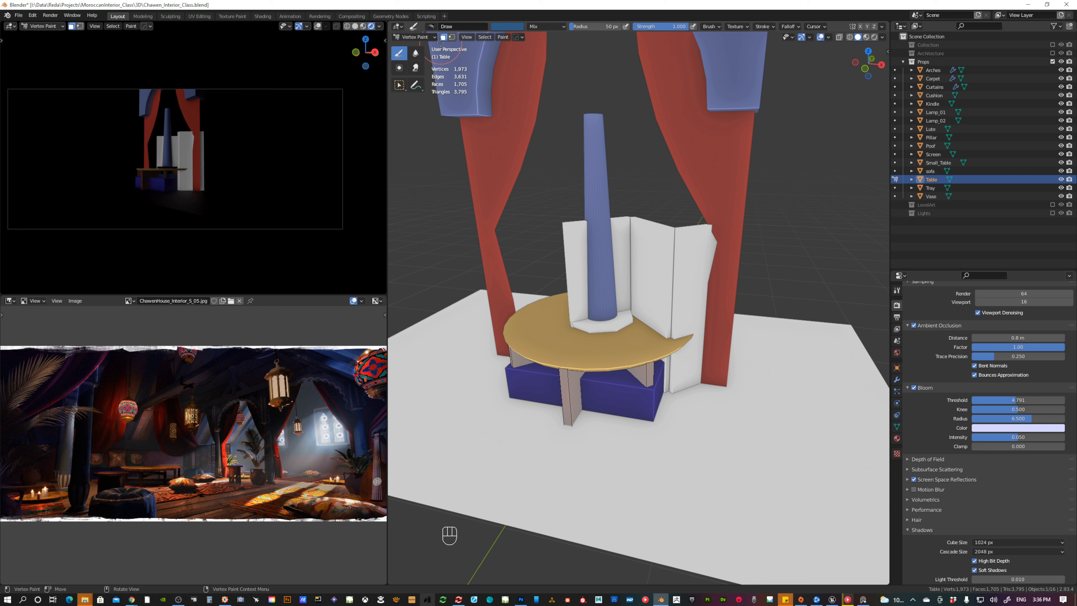
click(512, 28)
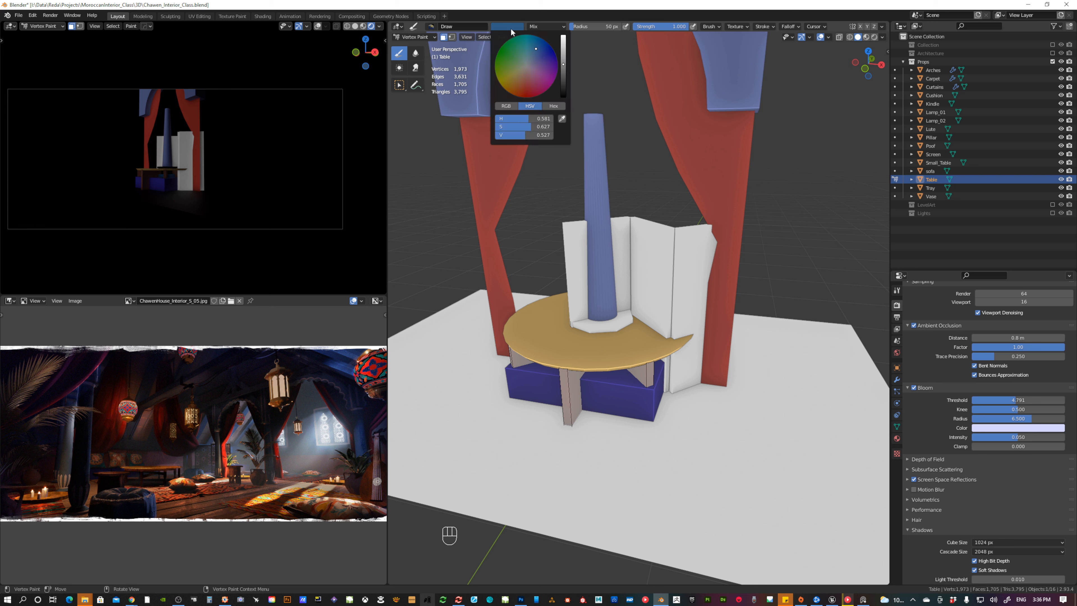
click(562, 119)
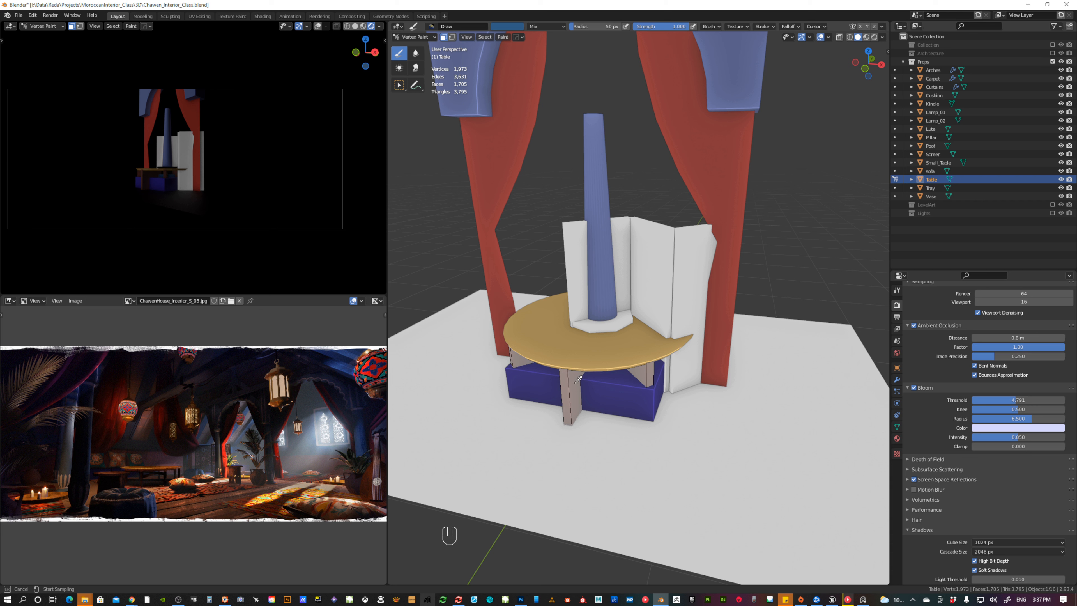
key(Escape)
Turn off the table's face selection paint mask and sample the brush color from its brown front leg.
click(444, 38)
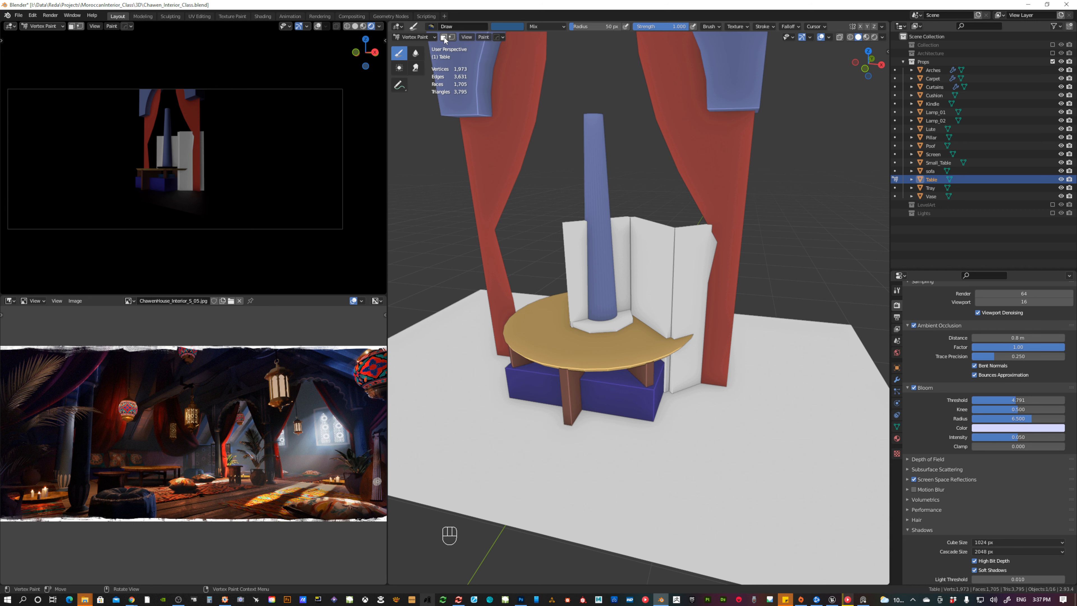
click(514, 27)
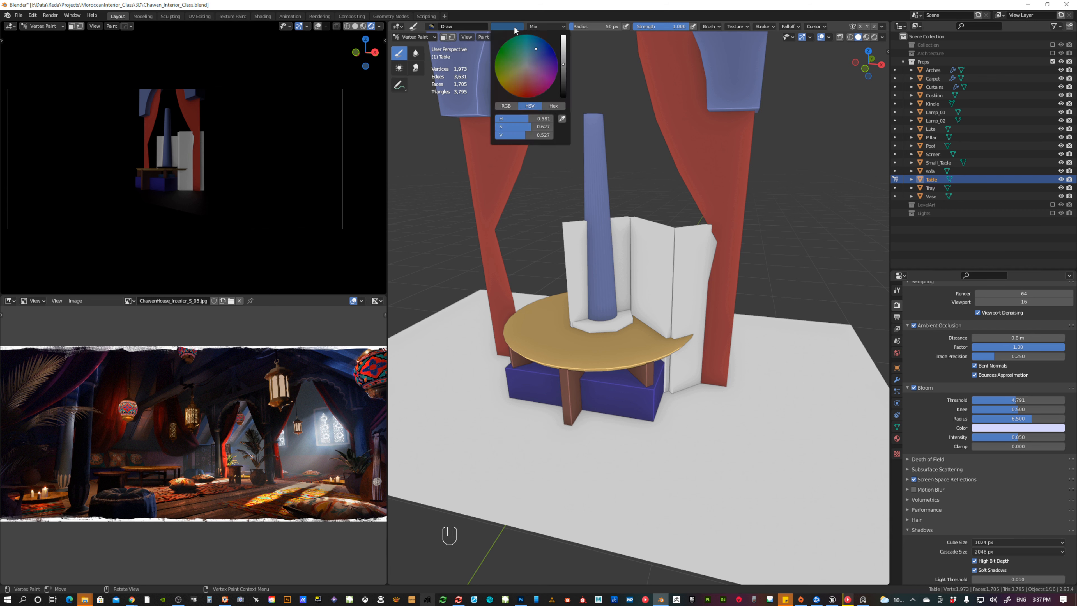
click(562, 119)
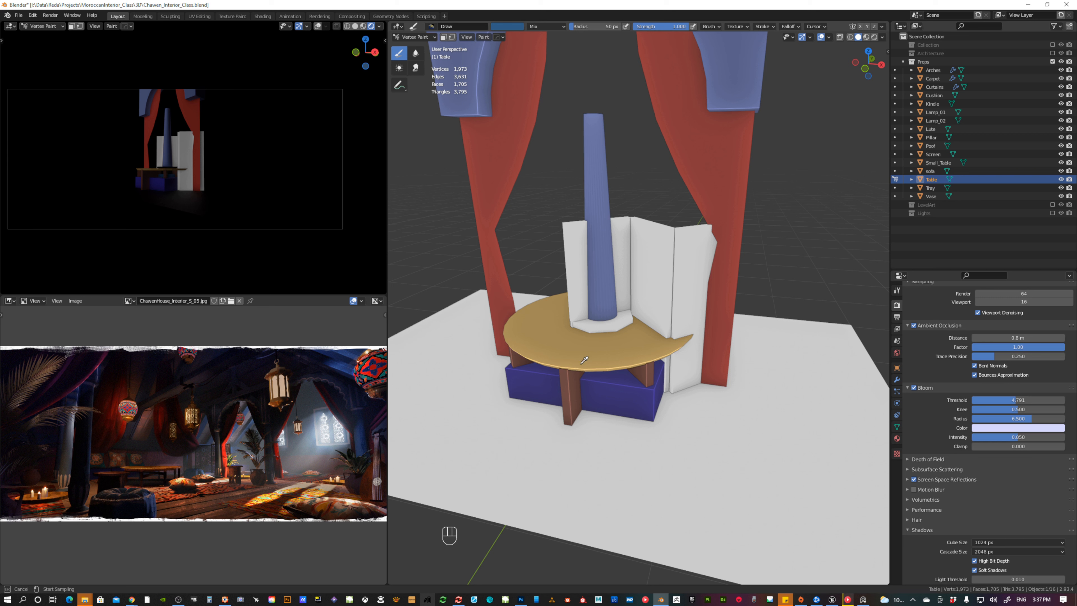
click(573, 391)
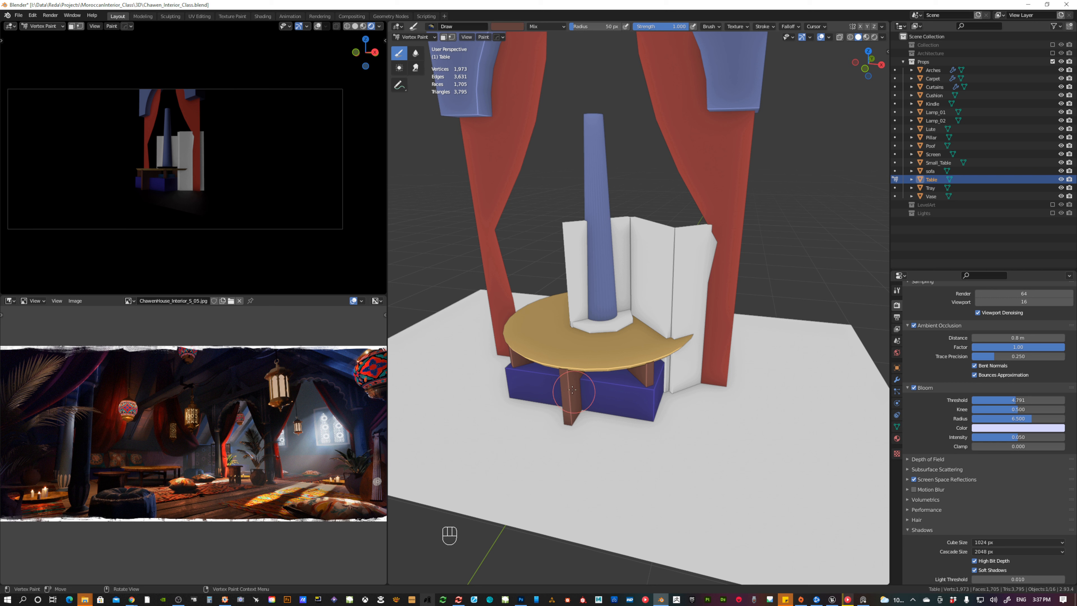
Compare the props in Material Preview and Solid shading, and check the viewport shading options.
click(866, 38)
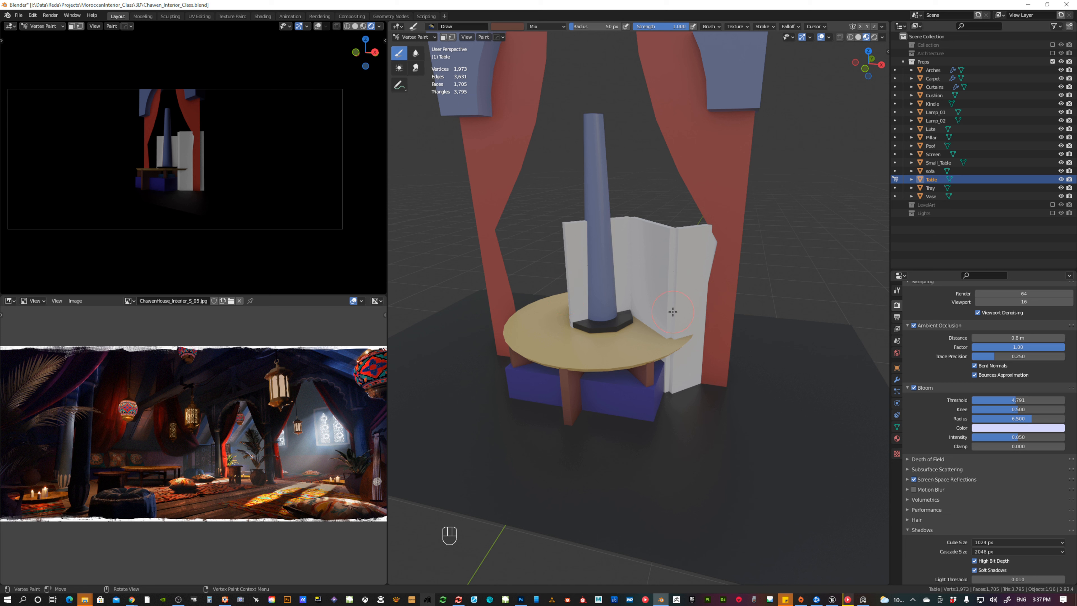
click(858, 37)
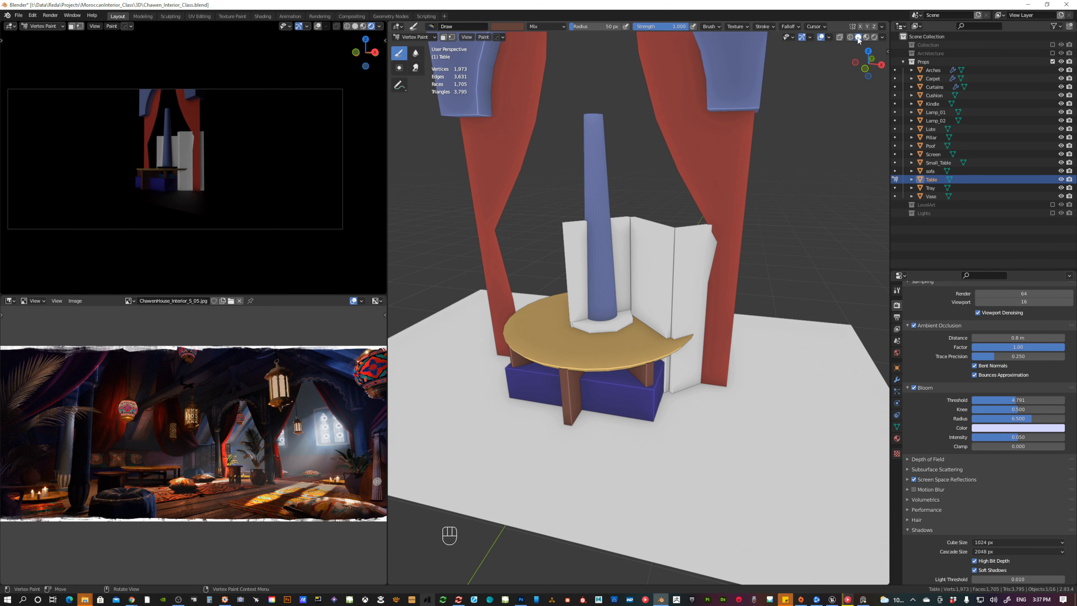
click(884, 36)
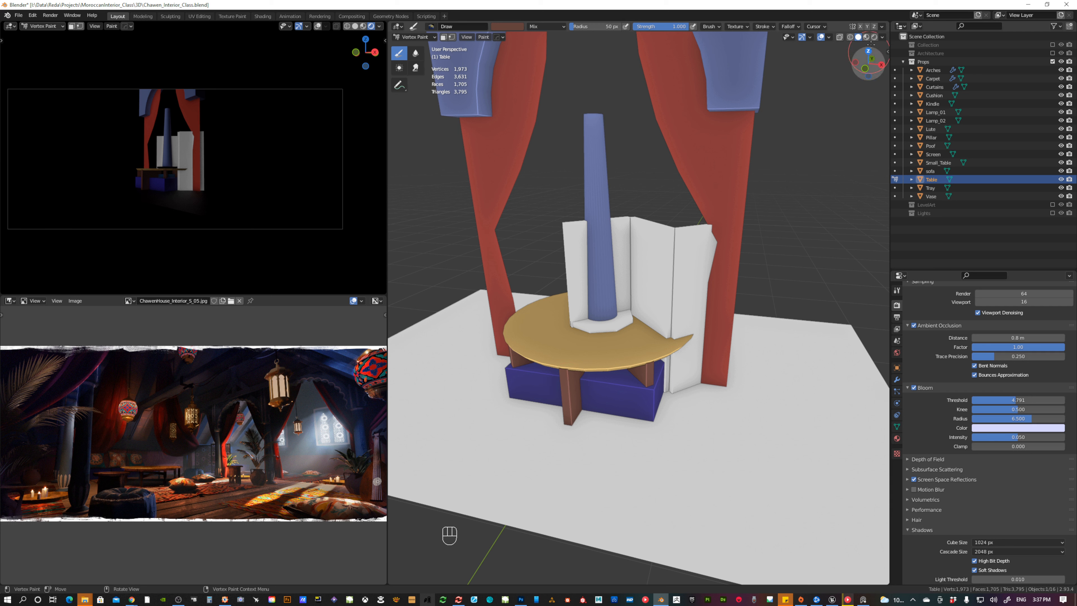
Compare the props with the Cavity shading option on and off, and leave Cavity turned off.
click(883, 37)
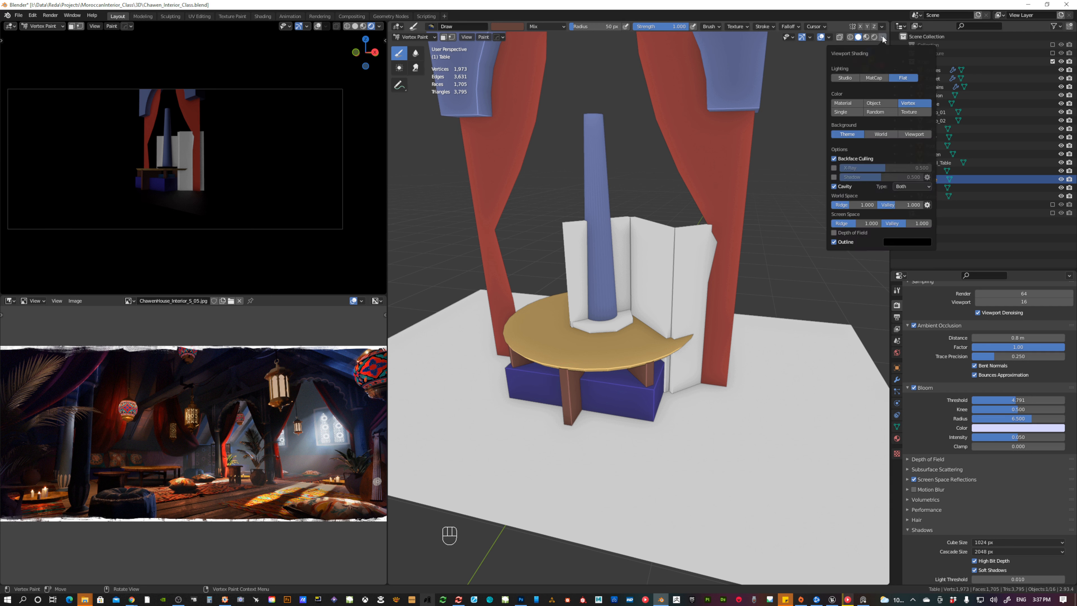
click(834, 186)
click(834, 186)
click(833, 186)
click(834, 187)
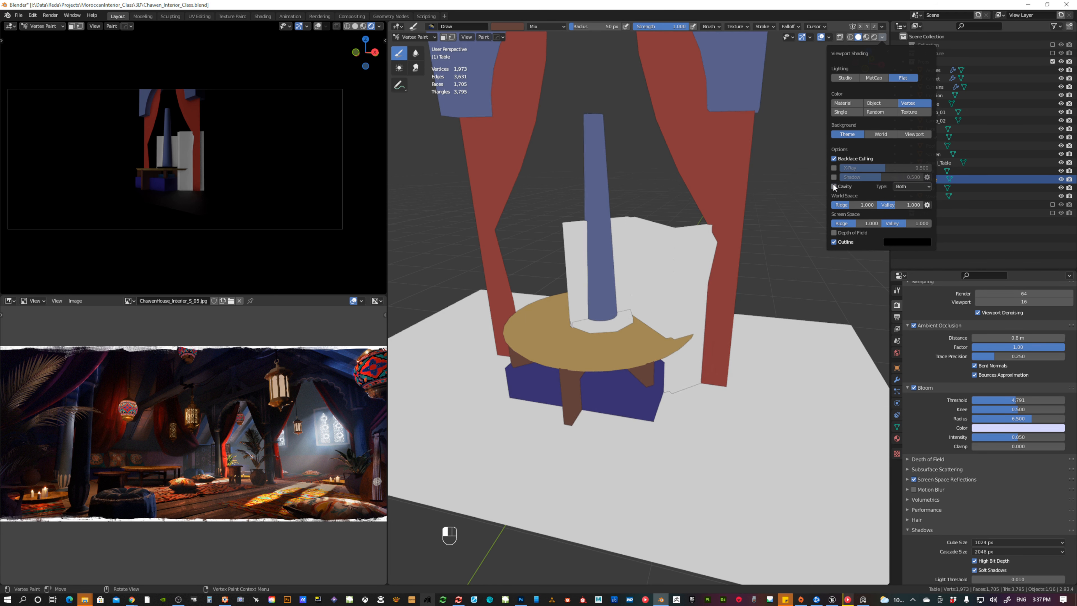
click(833, 187)
click(833, 186)
click(833, 186)
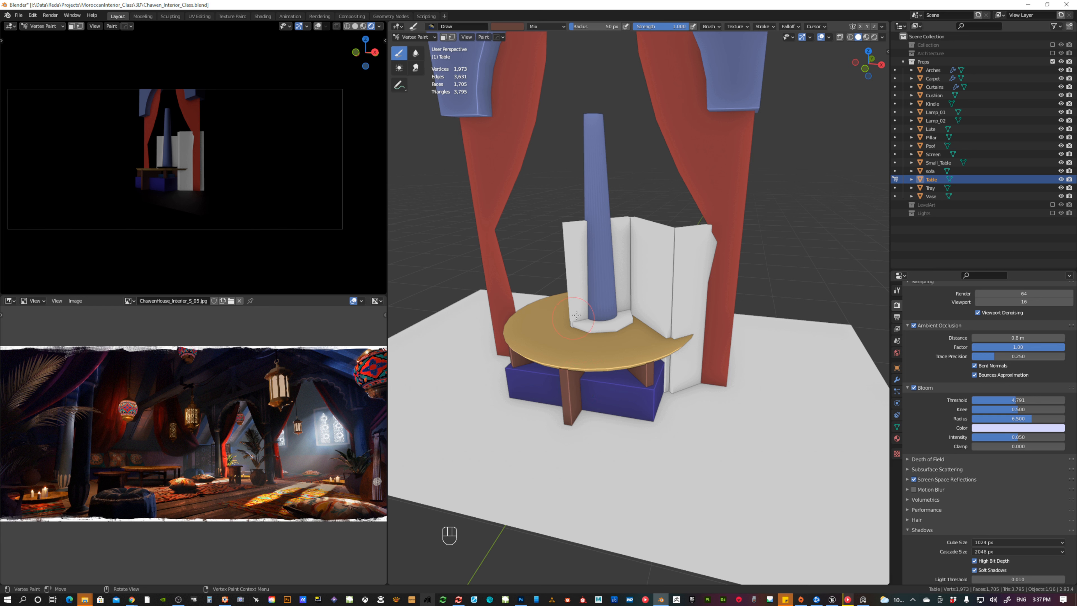
click(881, 37)
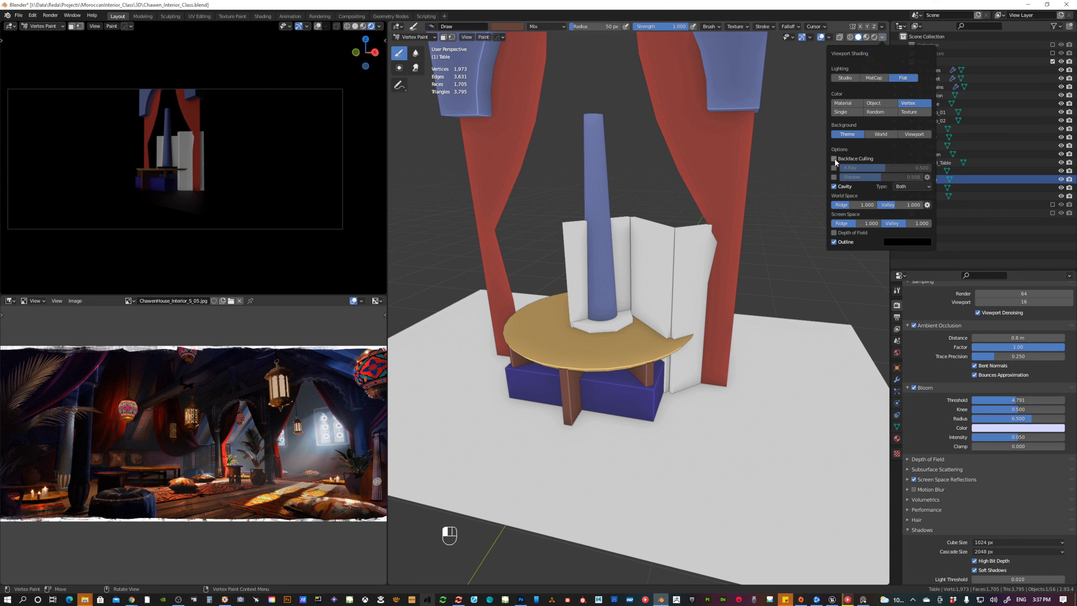
click(834, 186)
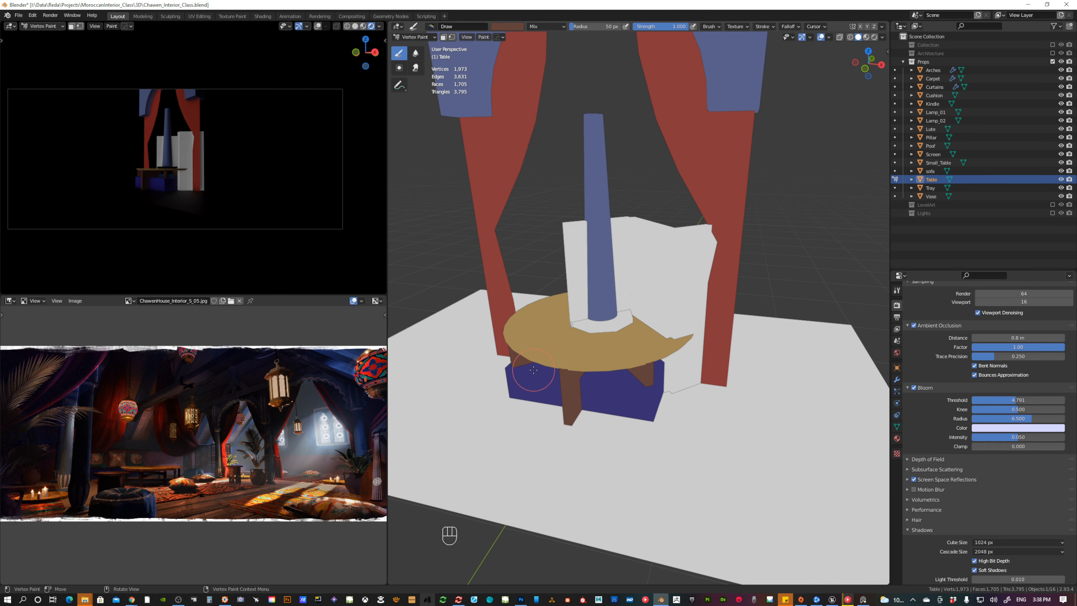
Put the folding screen into Vertex Paint mode and fill it with the sampled brown.
key(Tab)
click(663, 270)
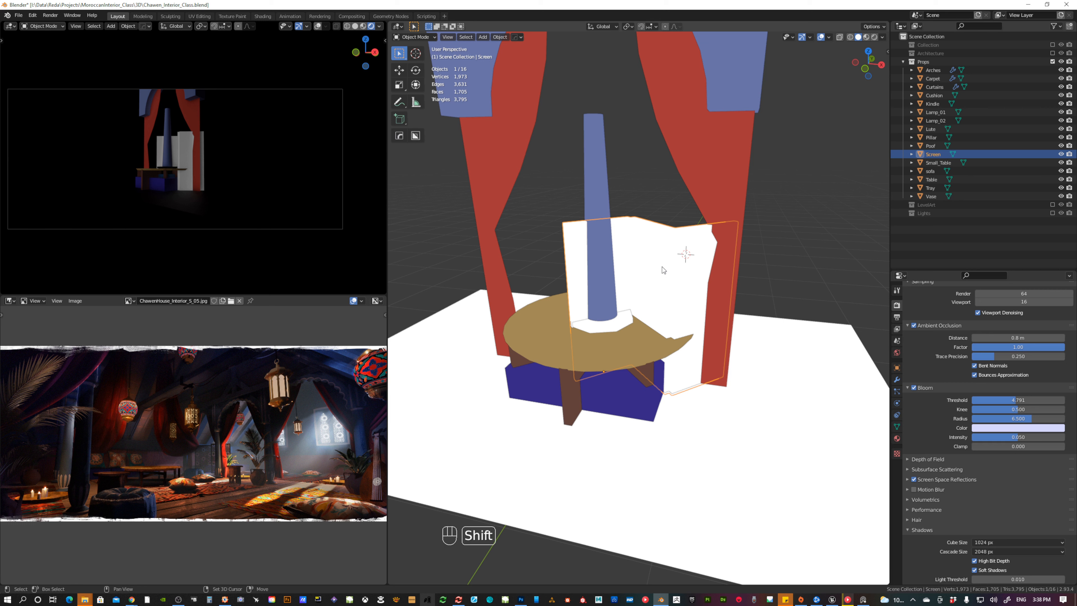
key(shift+k)
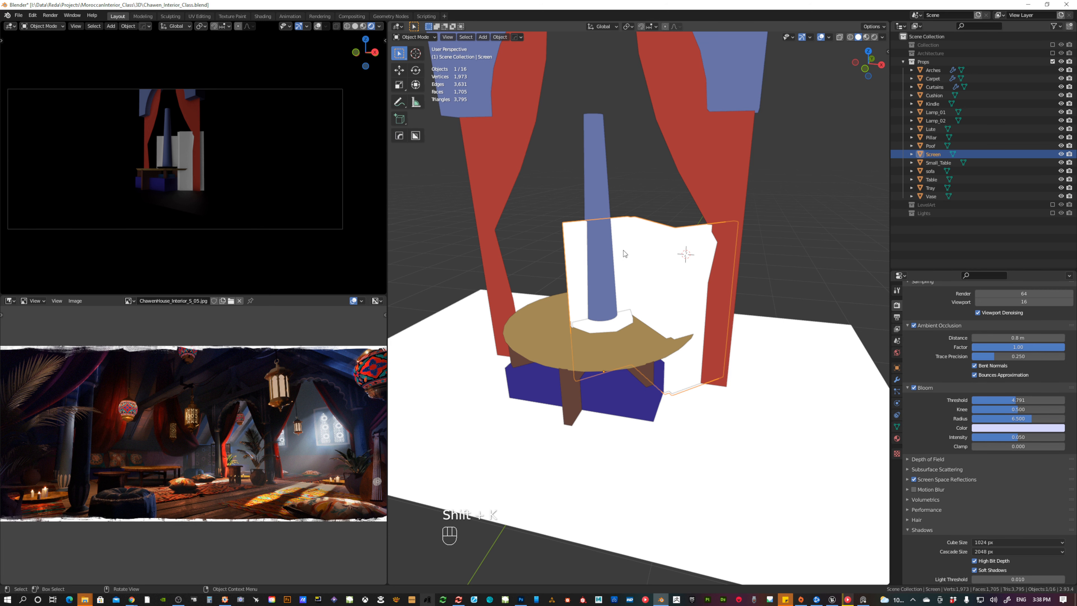
key(Tab)
click(621, 202)
key(shift+k)
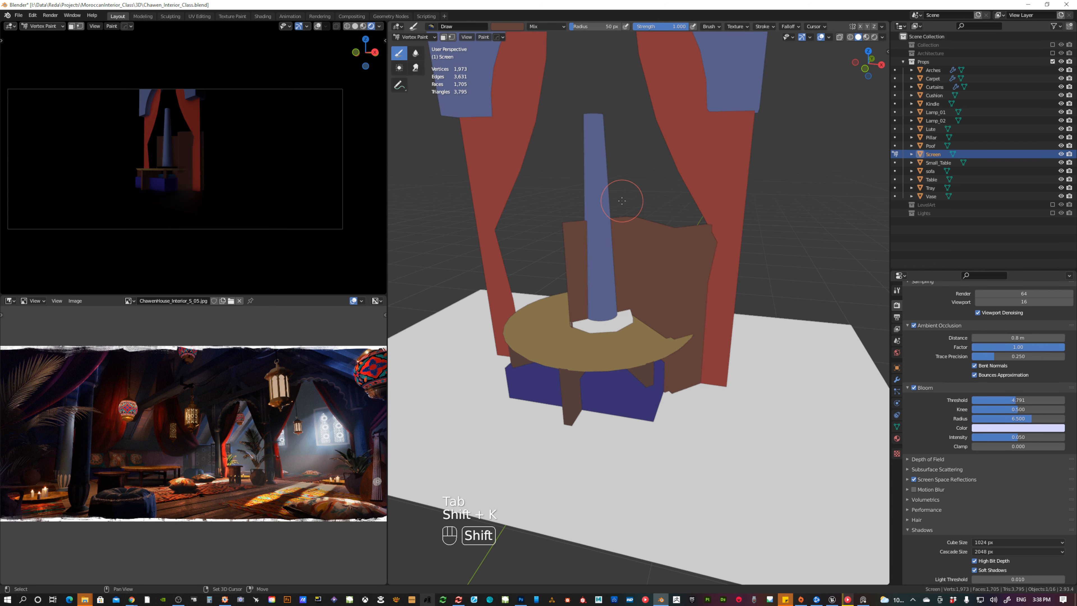
Return to Object Mode and hide the screen, table, sofa and pouf.
key(Tab)
click(580, 255)
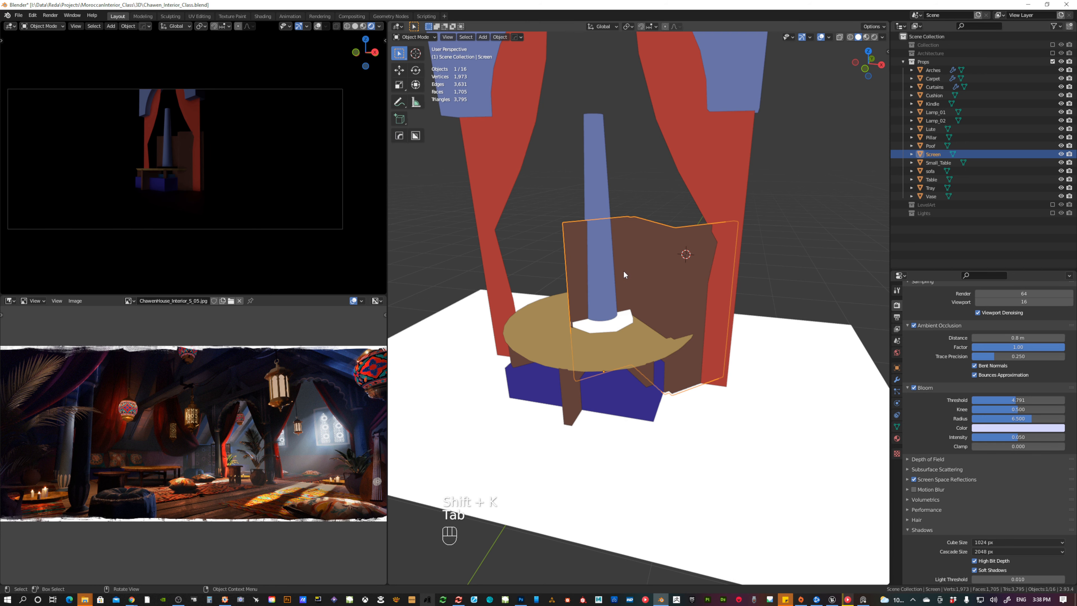
key(h)
click(550, 349)
key(h)
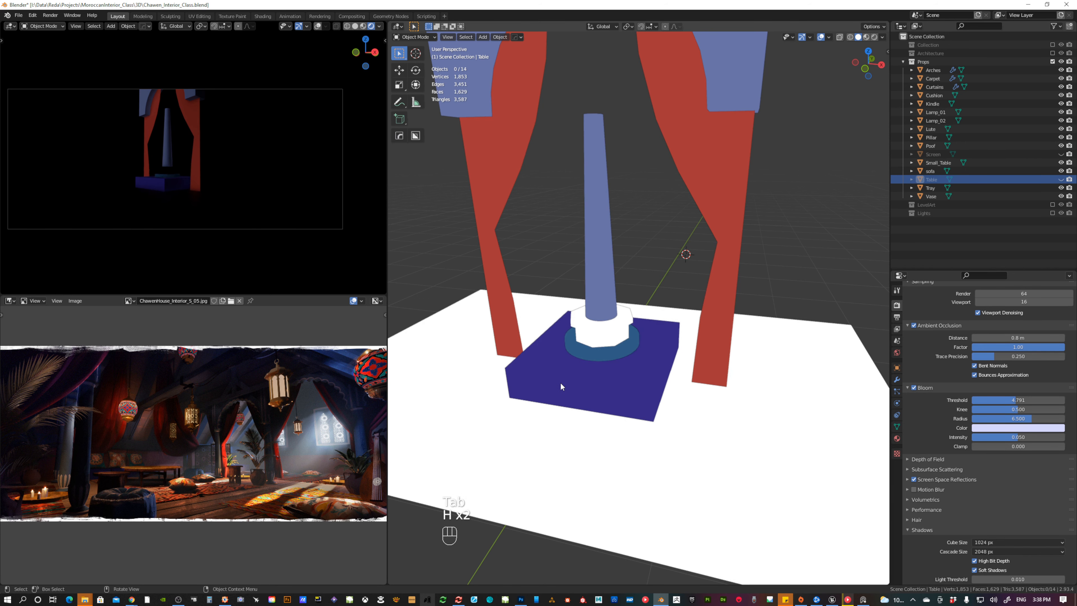
click(561, 382)
key(h)
click(585, 358)
key(h)
Hide the pillar, curtains and arches.
click(595, 290)
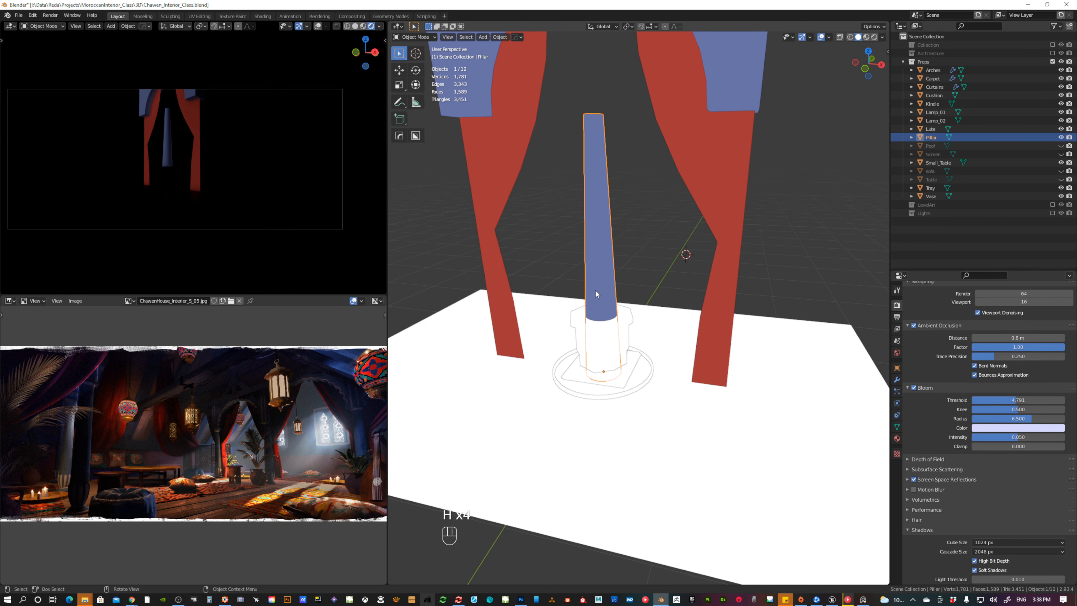
key(h)
click(501, 162)
key(h)
click(479, 115)
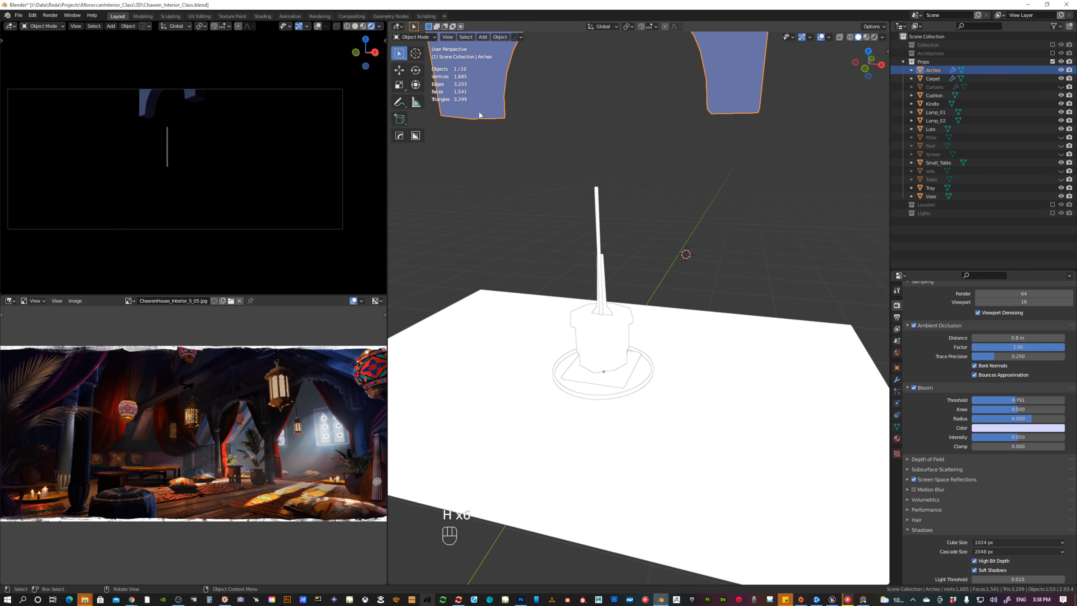
key(h)
Fill the small table with the brown brush color in Vertex Paint mode, then hide it in Object Mode.
click(609, 354)
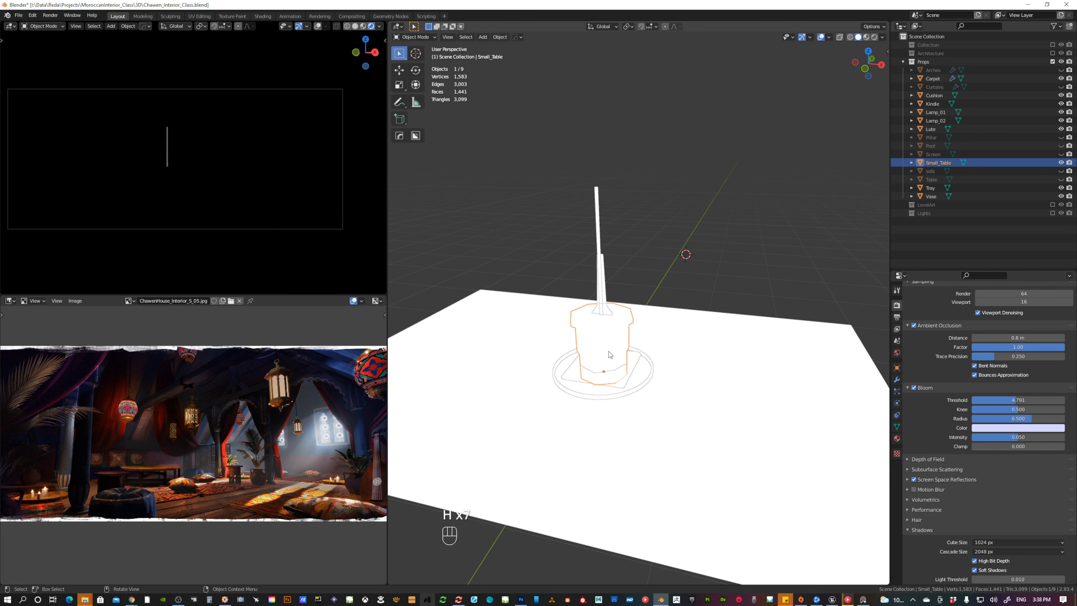
key(Tab)
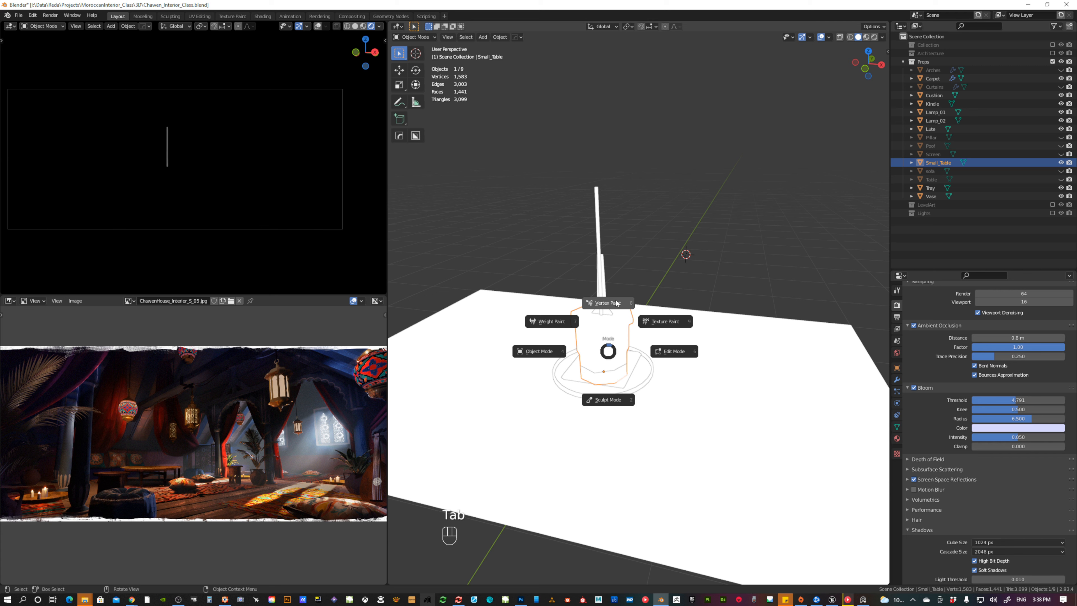
click(617, 303)
key(shift+k)
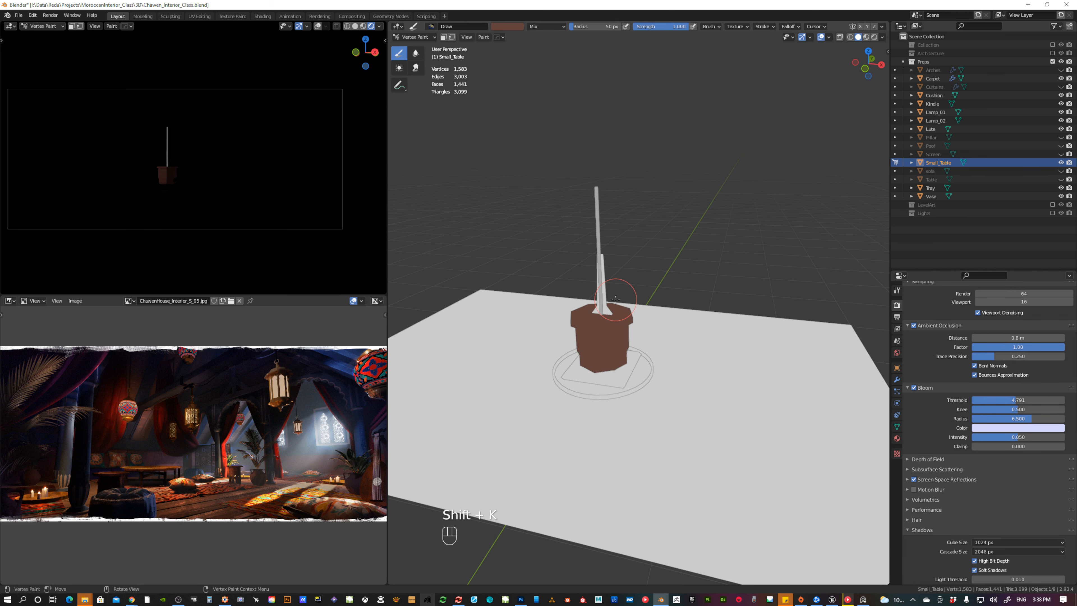
key(Tab)
click(569, 305)
key(h)
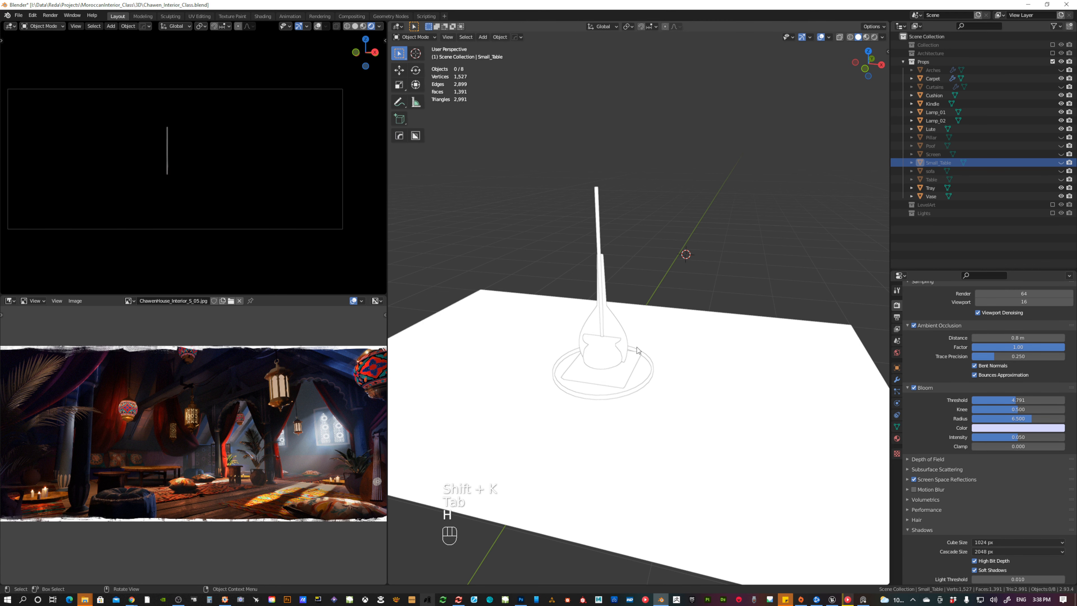
Fill the vase with the brown brush color in Vertex Paint mode, then hide it in Object Mode.
scroll(613, 352, up, 3)
click(609, 361)
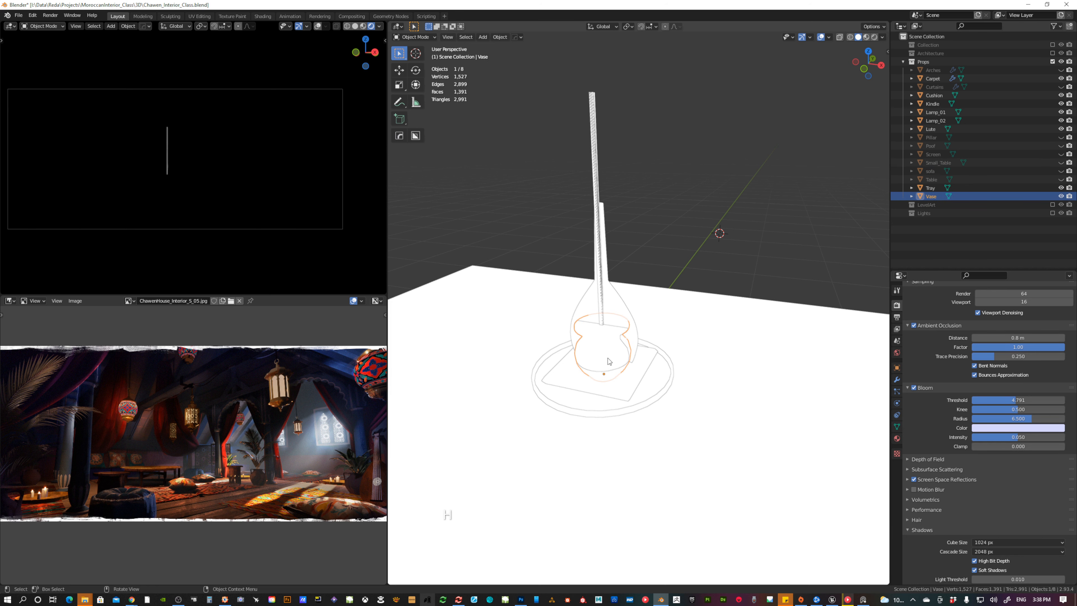
key(Tab)
click(616, 311)
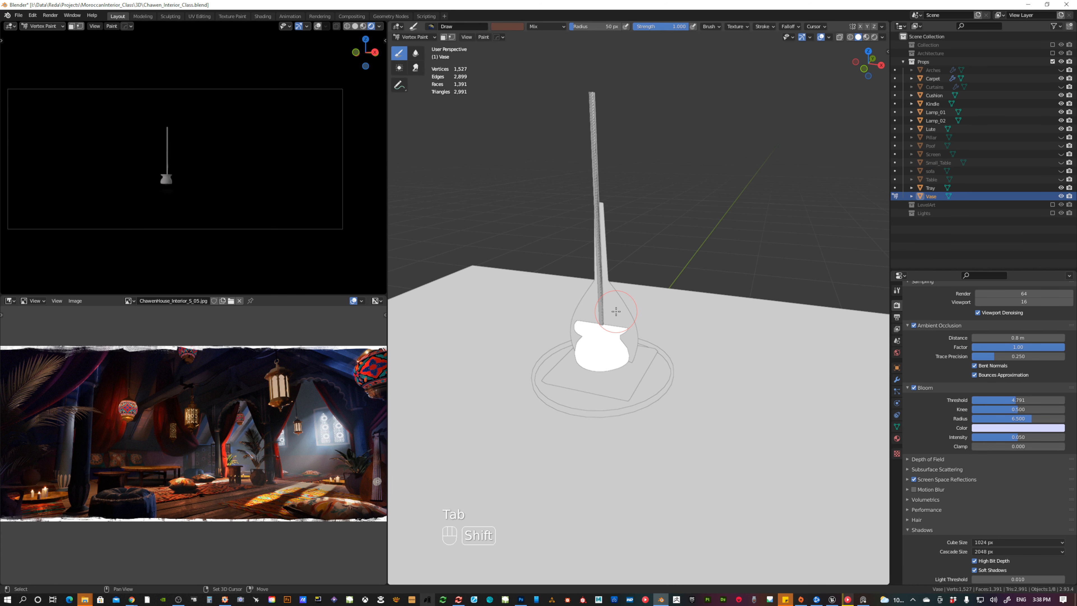
key(shift+k)
key(Tab)
click(539, 313)
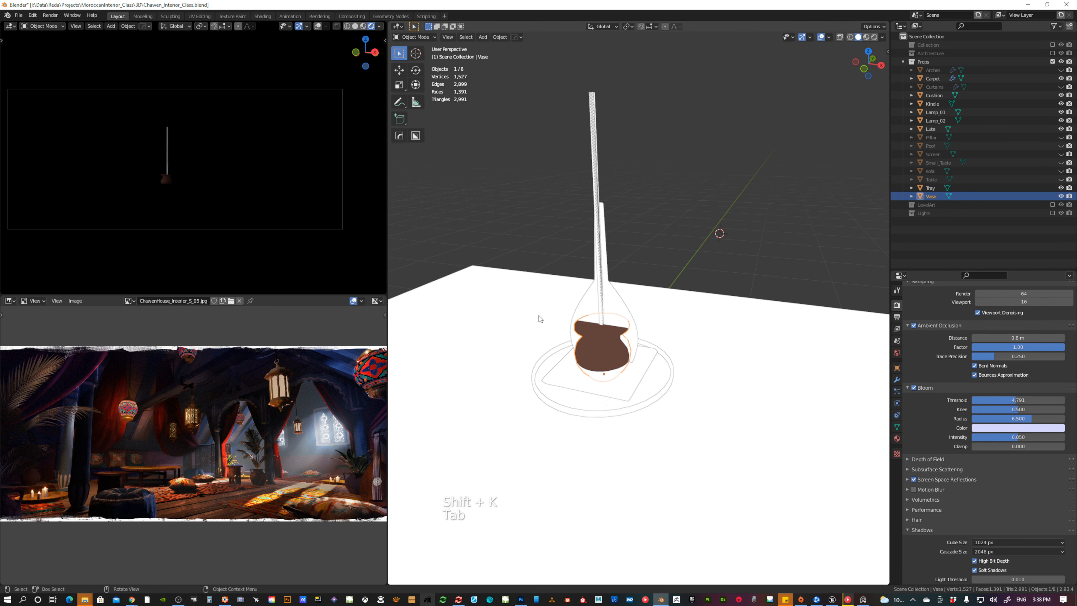
key(h)
Fill the lute with the brown brush color in Vertex Paint mode, then hide it in Object Mode.
click(624, 323)
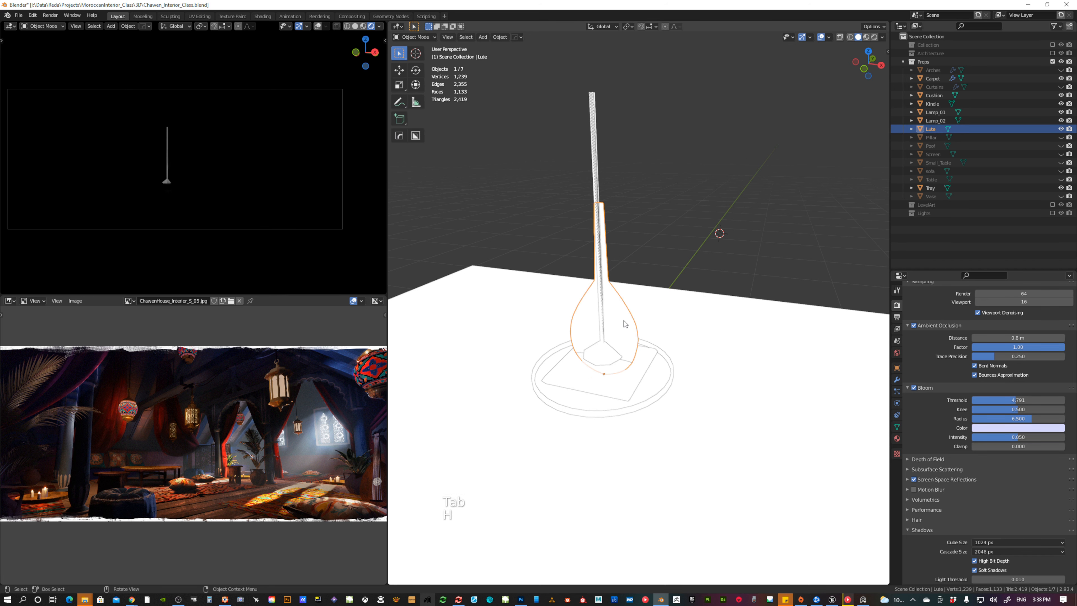
key(Tab)
click(623, 271)
key(shift+k)
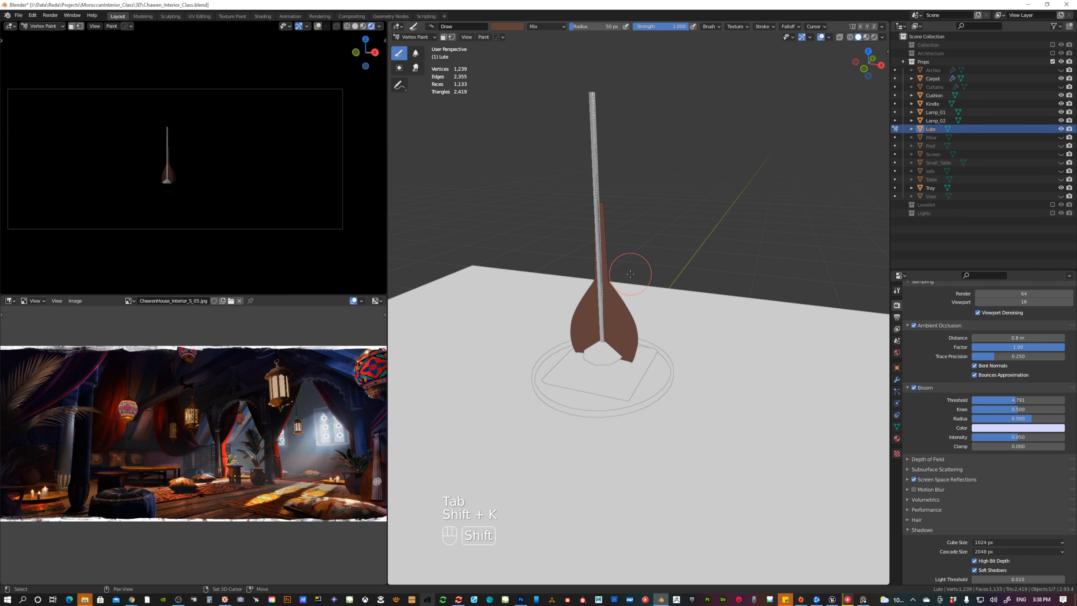
key(Tab)
click(568, 284)
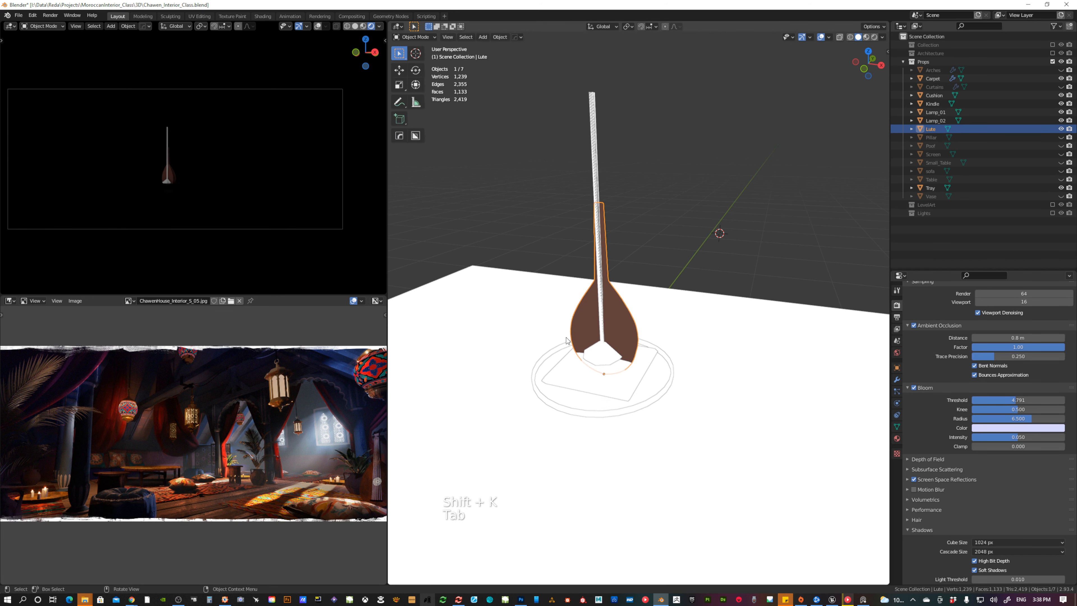
key(h)
Put the carpet into Vertex Paint mode and set the brush to a muted green (H 0.283, S 0.327, V 0.384).
middle_drag(566, 341, 590, 399)
click(555, 446)
key(Tab)
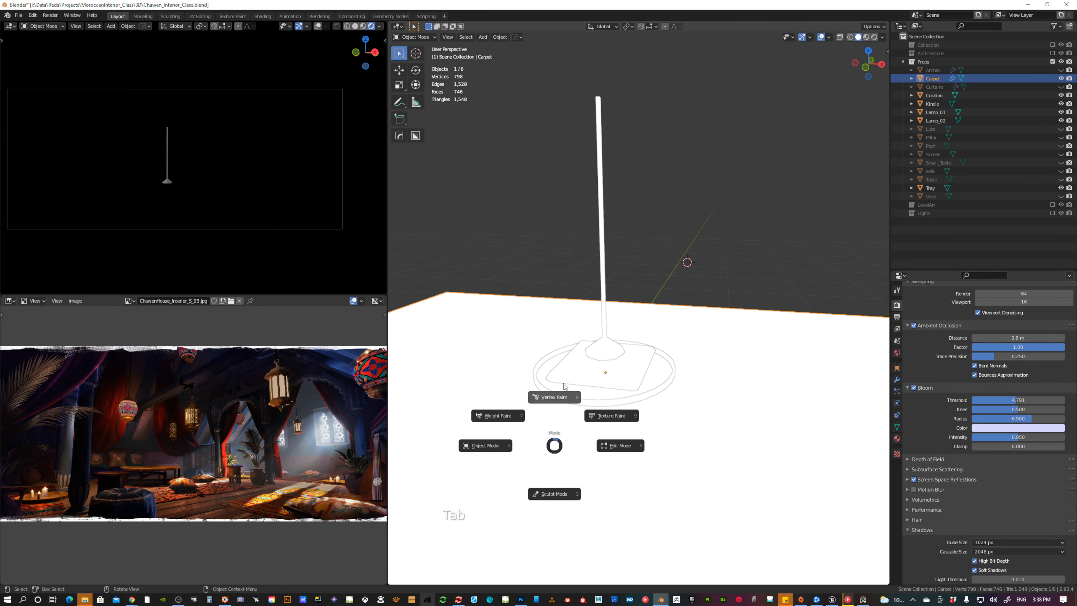
click(558, 400)
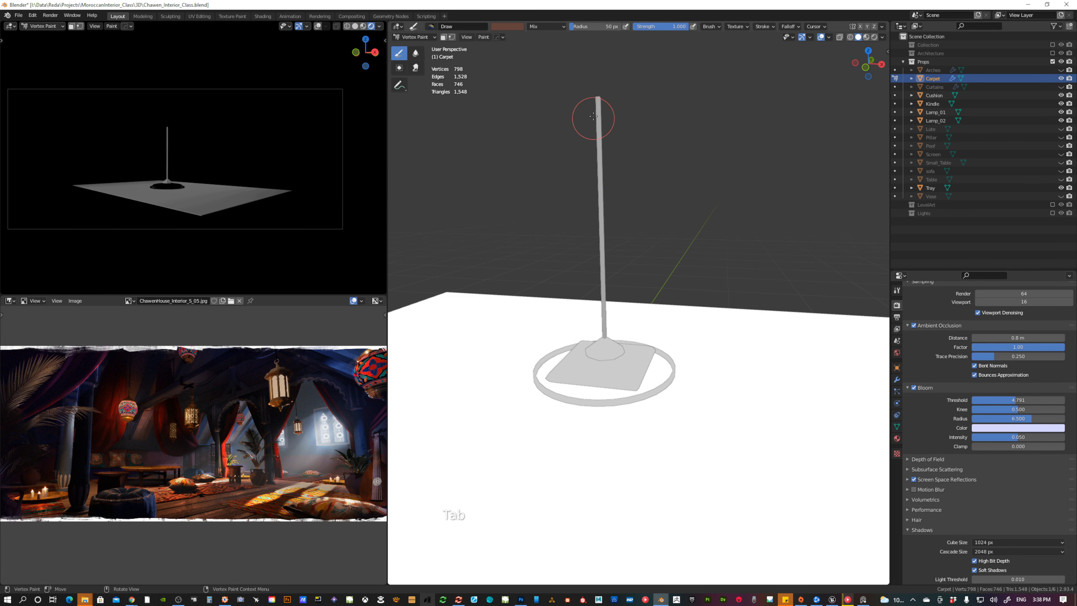
click(511, 26)
click(516, 64)
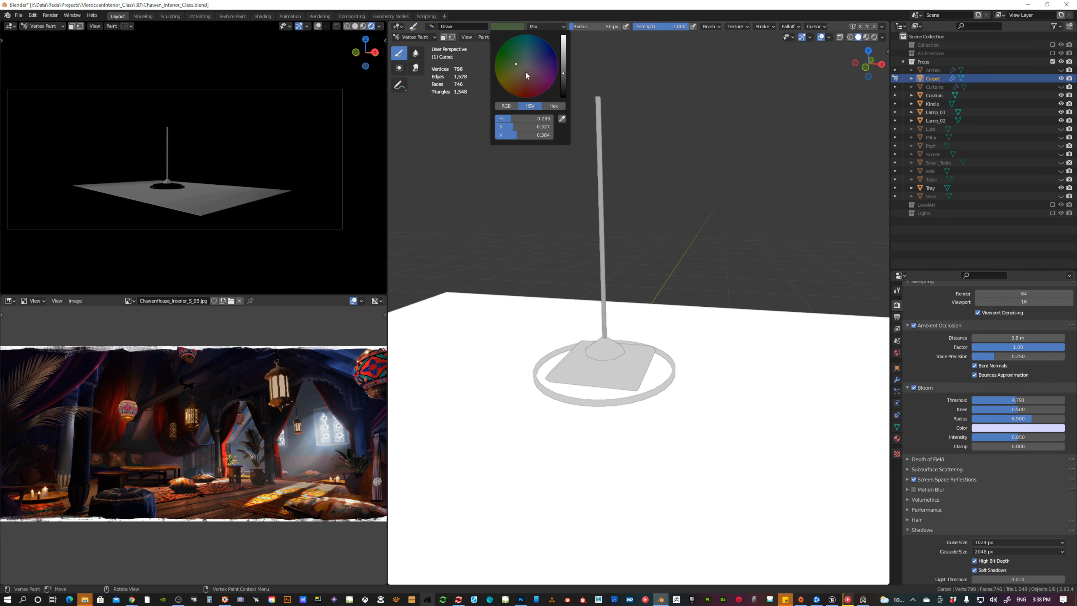
Fill the whole carpet with the green brush color and hide it in Object Mode.
middle_drag(601, 301, 588, 341)
scroll(577, 314, down, 5)
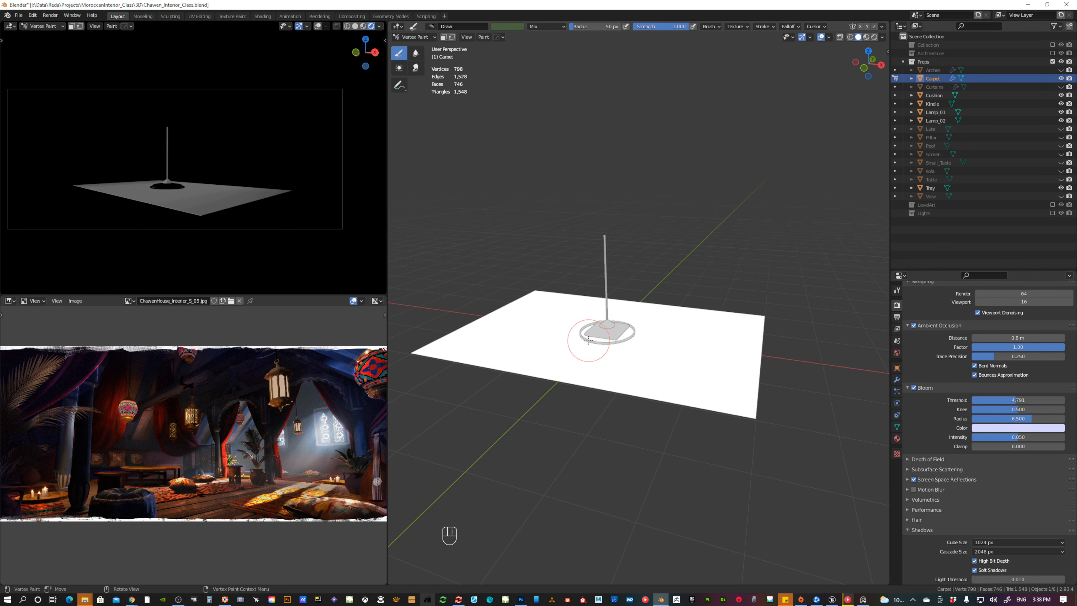
key(shift)
key(Tab)
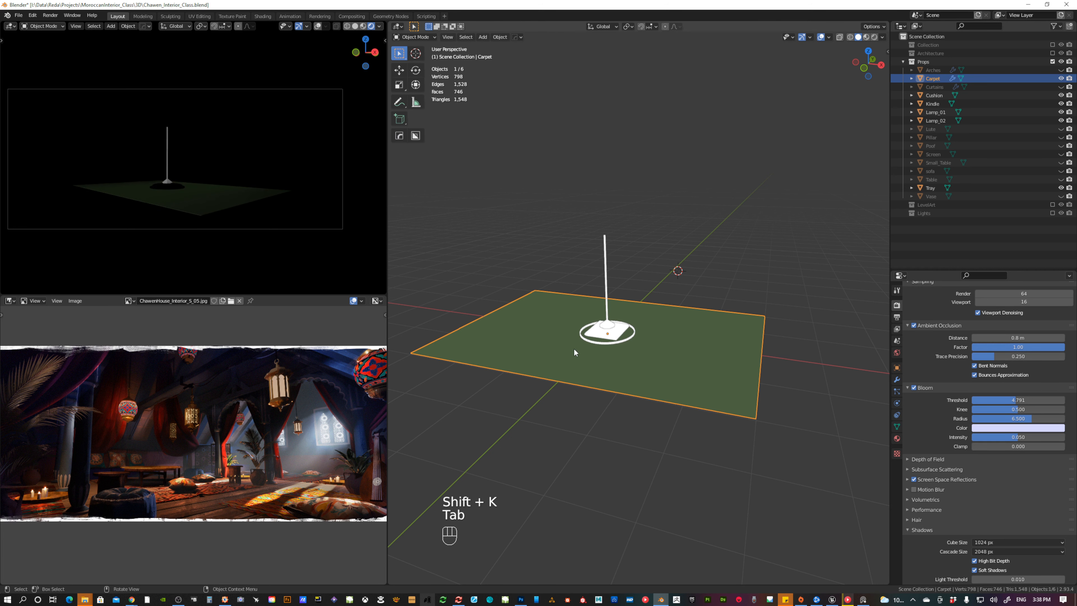
key(h)
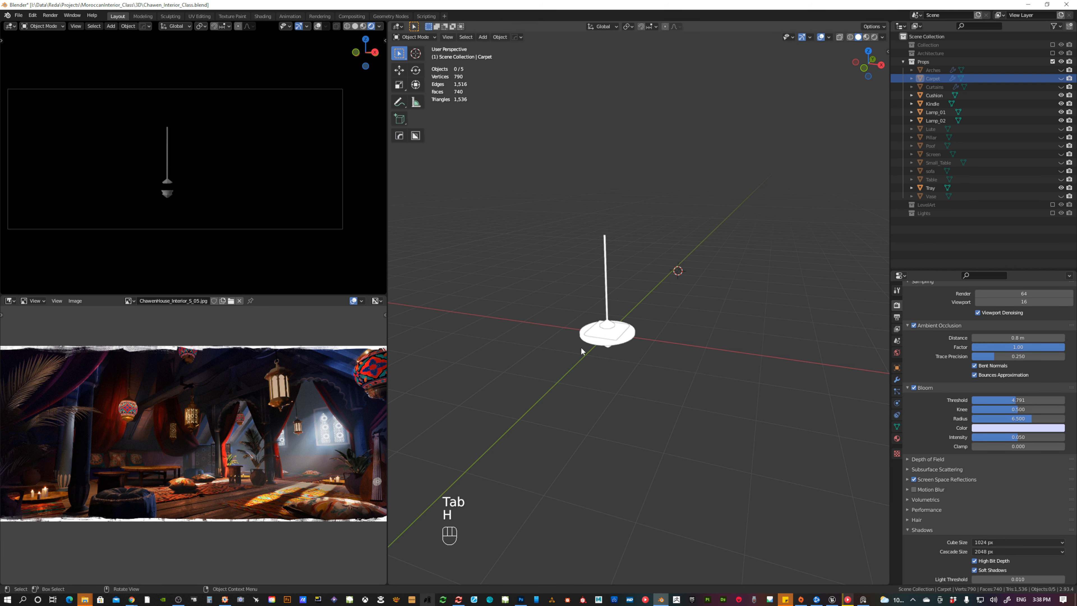
Put the tray into Vertex Paint mode and set the brush to a light tan (H 0.100, S 0.363, V 0.627).
click(621, 343)
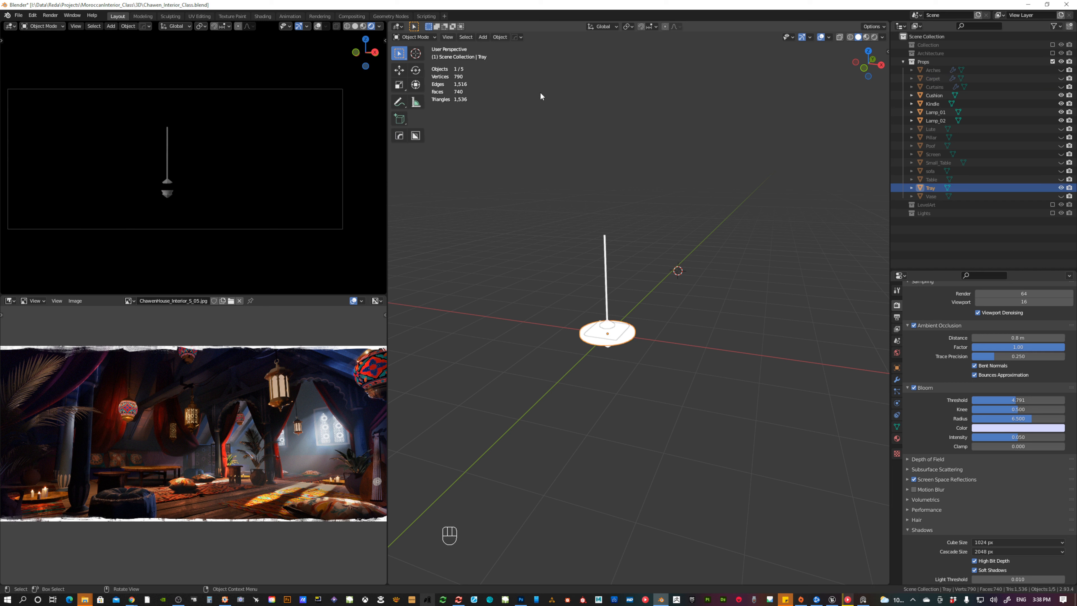
key(Tab)
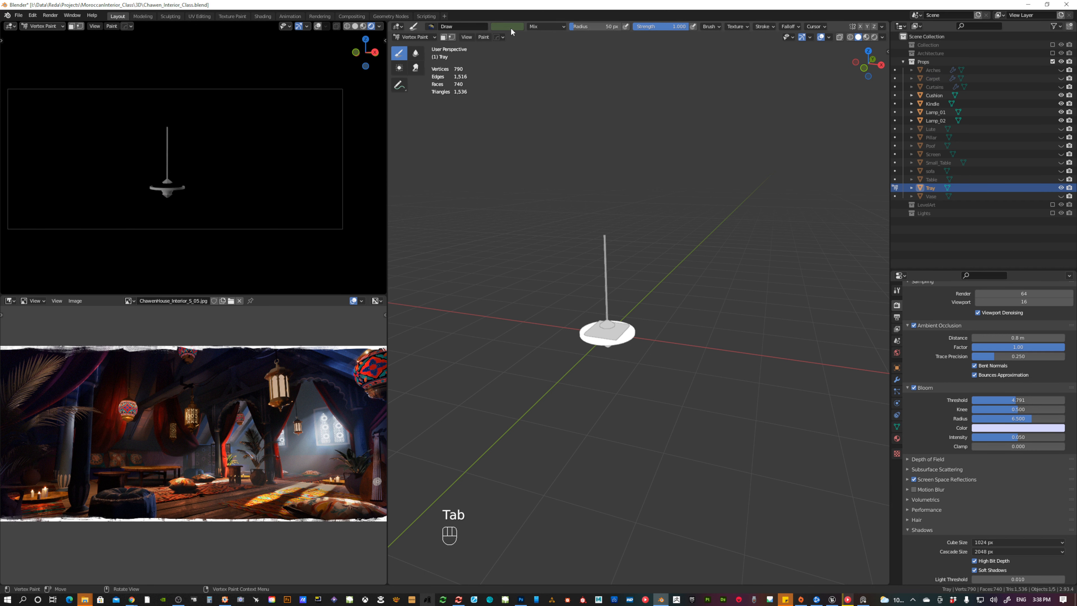
click(511, 28)
mouse_move(516, 85)
mouse_down()
mouse_move(514, 73)
mouse_move(563, 60)
mouse_move(520, 75)
mouse_up()
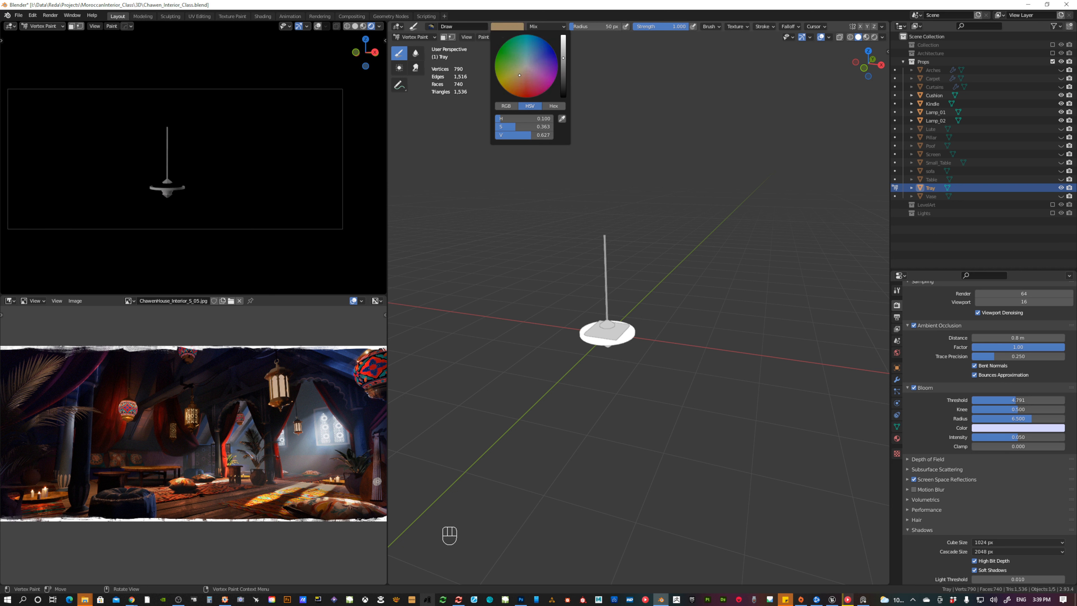
Fill the tray with the tan brush color and hide it in Object Mode.
key(shift+k)
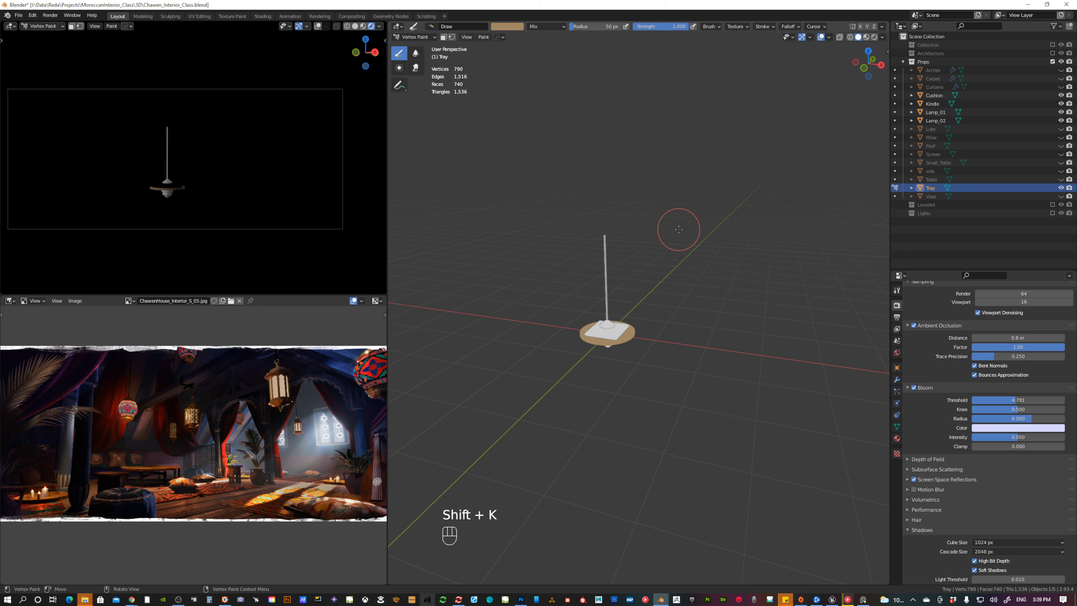
key(Tab)
click(598, 268)
scroll(620, 318, up, 3)
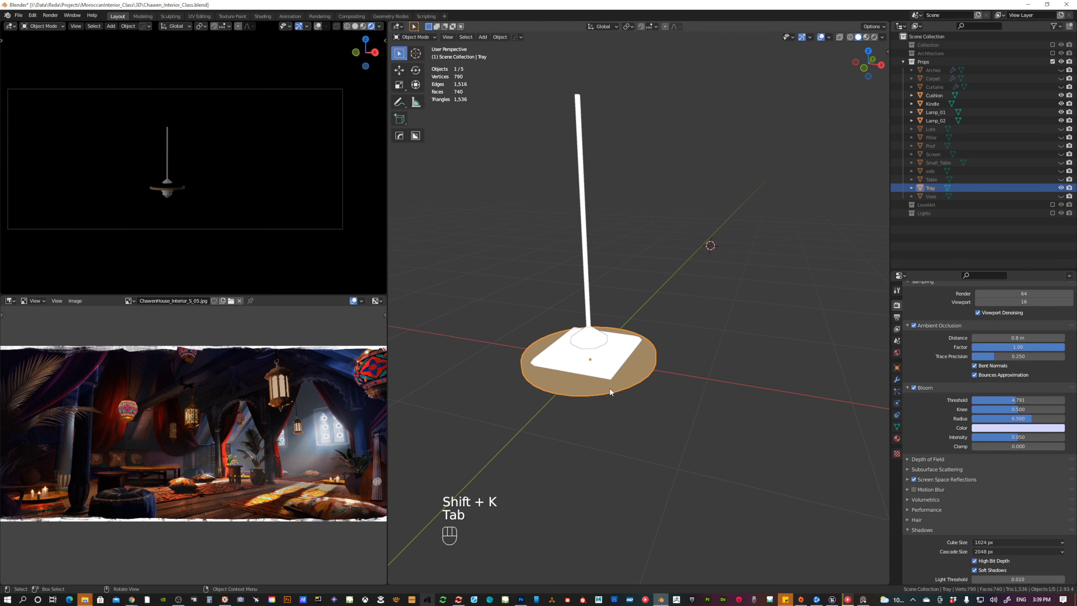
key(h)
click(595, 365)
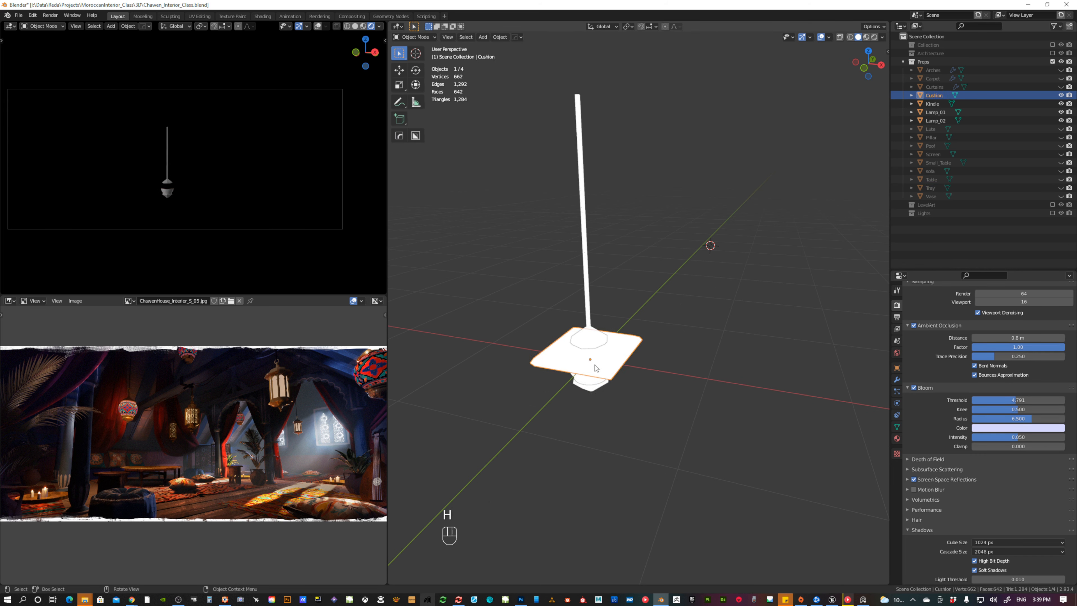
key(Tab)
click(600, 322)
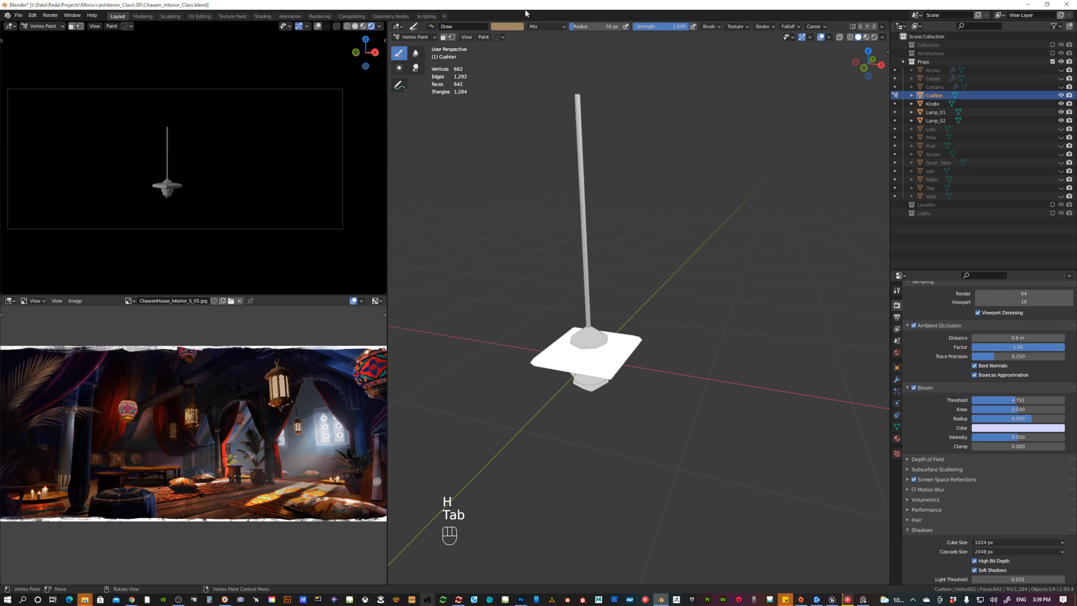
key(Tab)
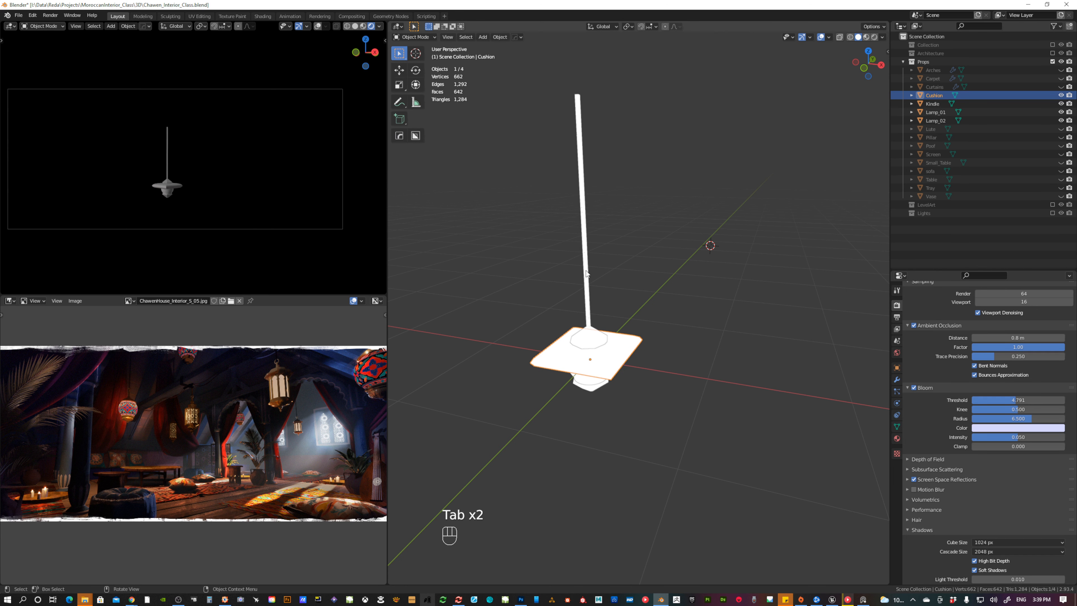
Fill the hanging lamp Lamp_02 with the tan brush color in Vertex Paint mode and hide it in Object Mode.
click(586, 273)
key(shift)
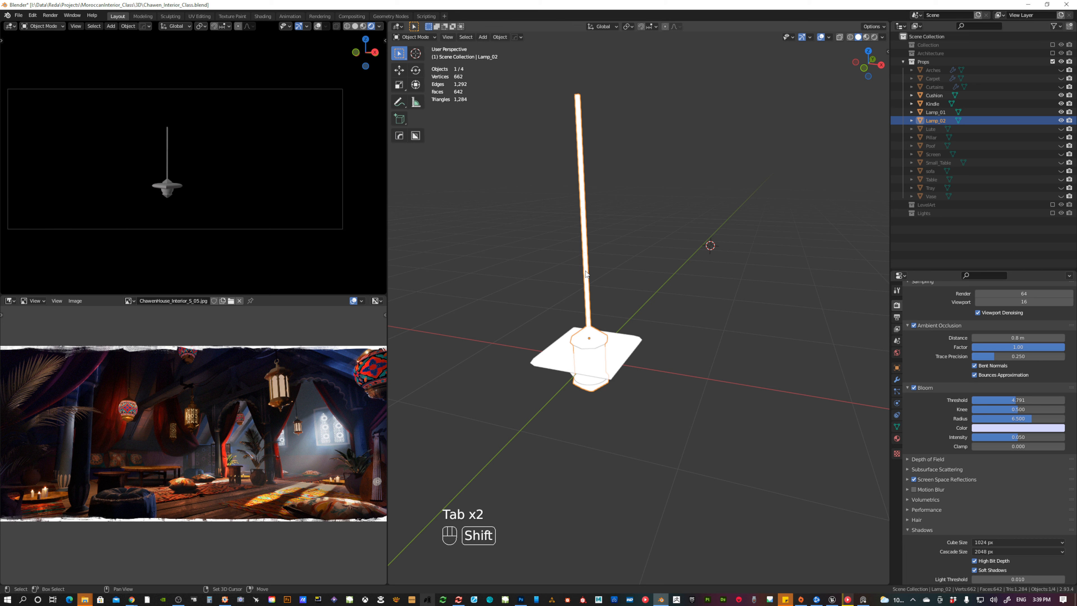
key(shift+k)
key(Tab)
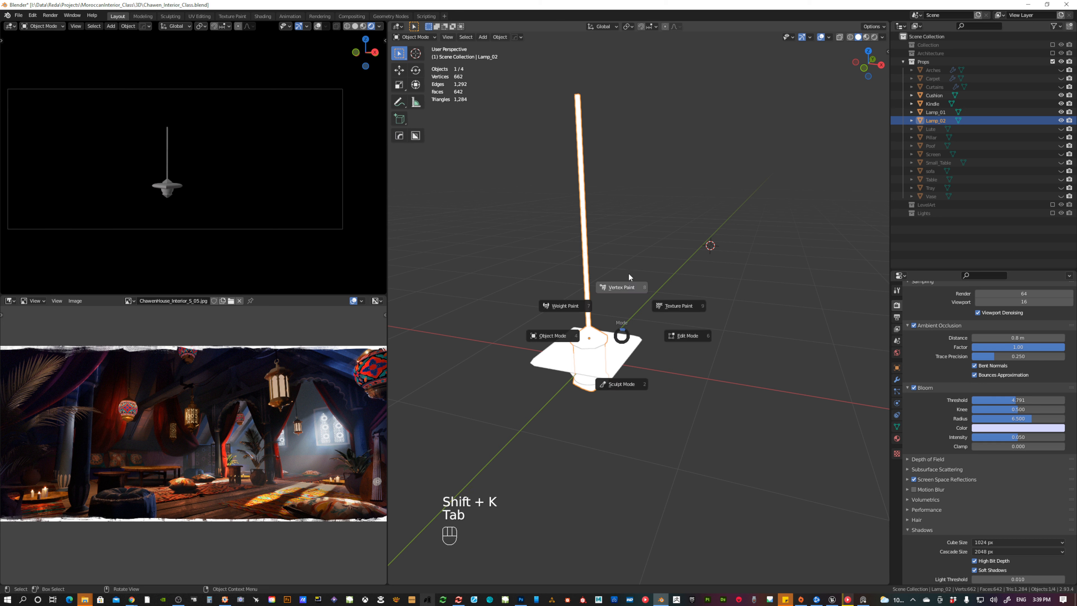
click(628, 285)
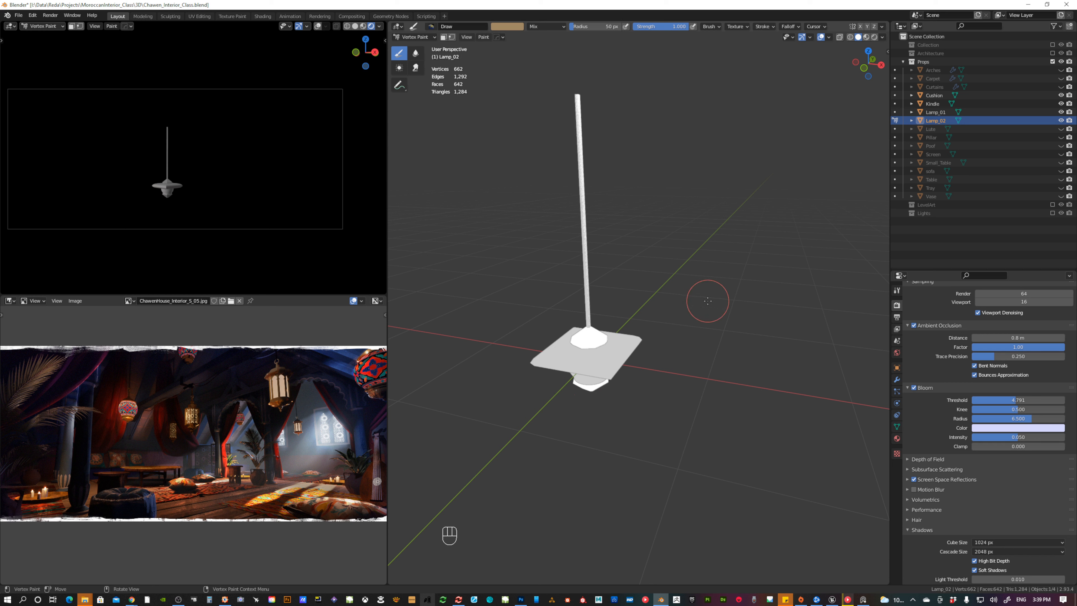
key(shift+k)
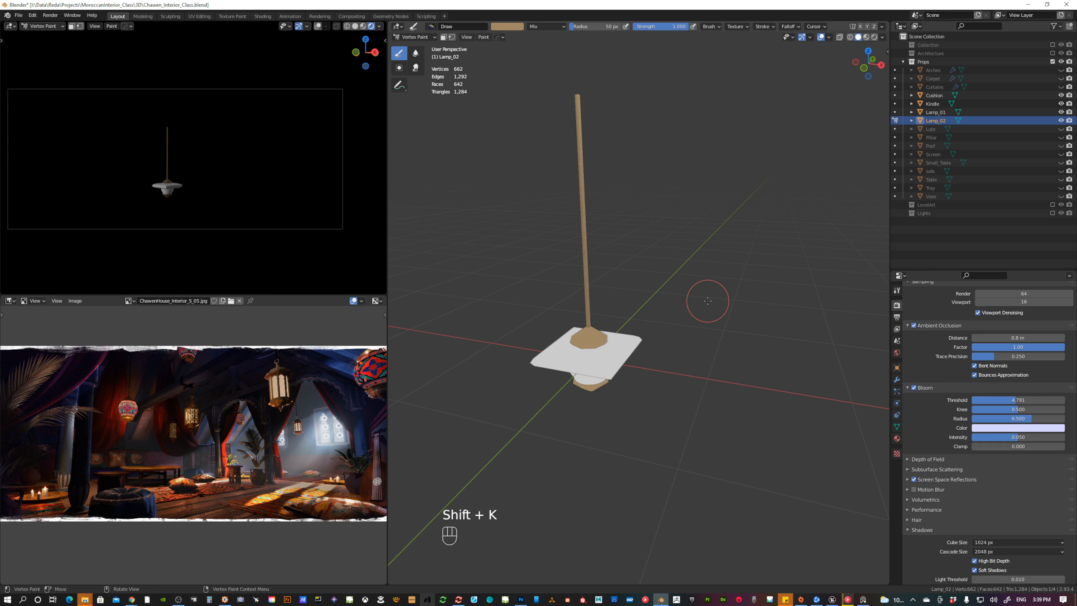
key(Tab)
key(h)
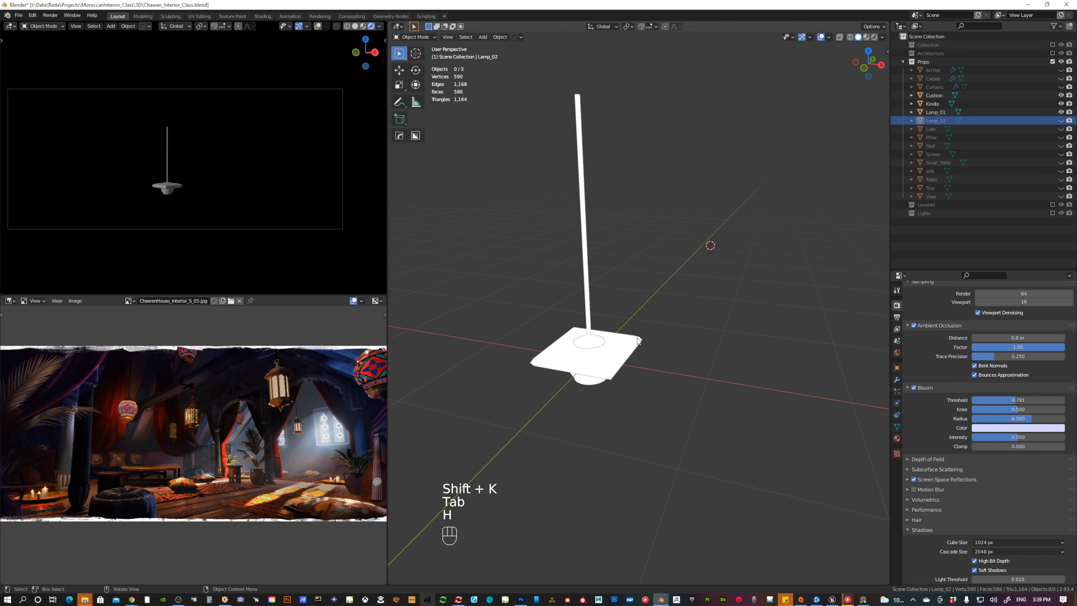
Fill the round hanging lamp Lamp_01 with the same tan color in Vertex Paint mode and hide it in Object Mode.
click(581, 341)
key(ctrl+Tab)
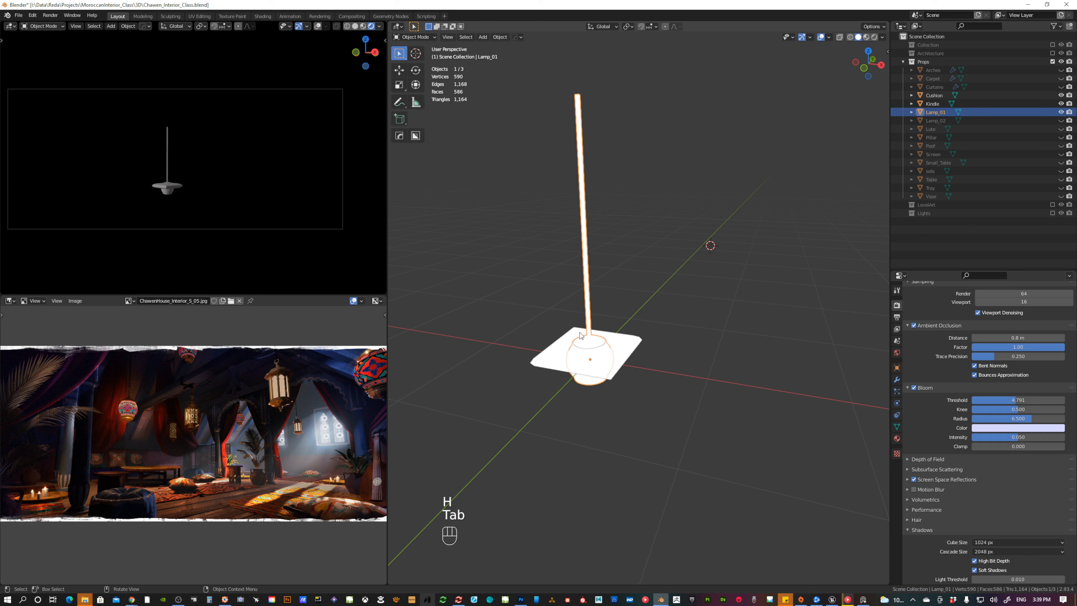
click(585, 289)
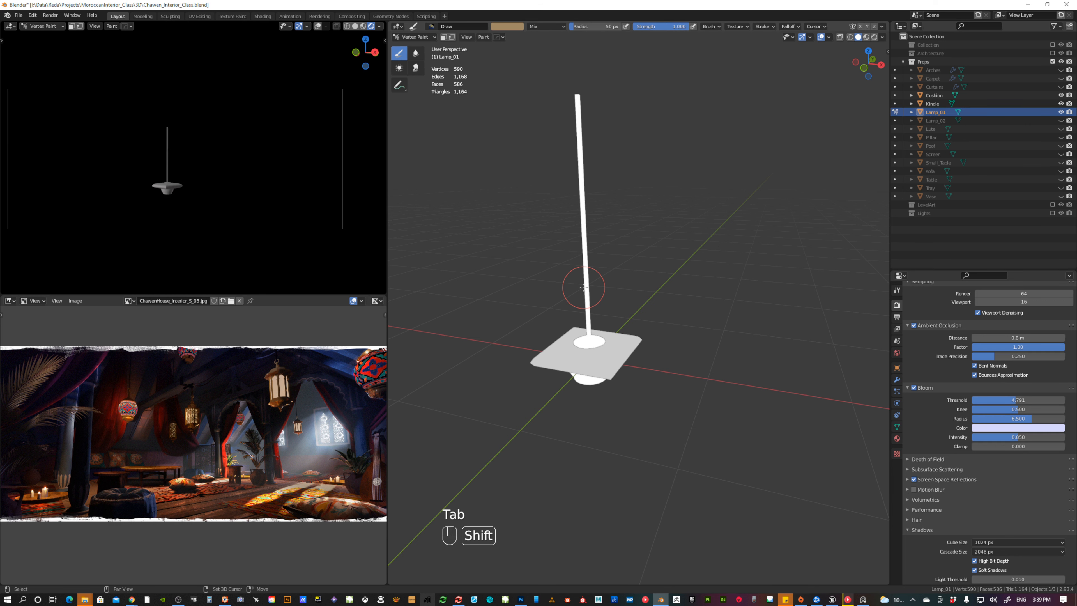
key(shift+k)
key(Tab)
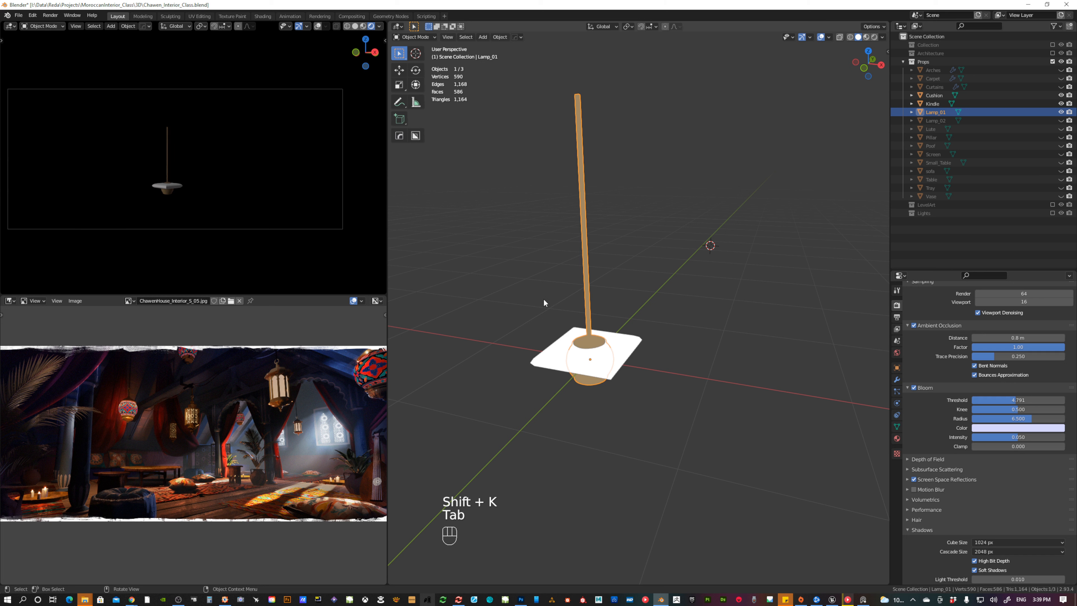
key(h)
Put the cushion into Vertex Paint mode and set the brush to teal (H 0.464, S 0.712, V 0.627).
click(603, 372)
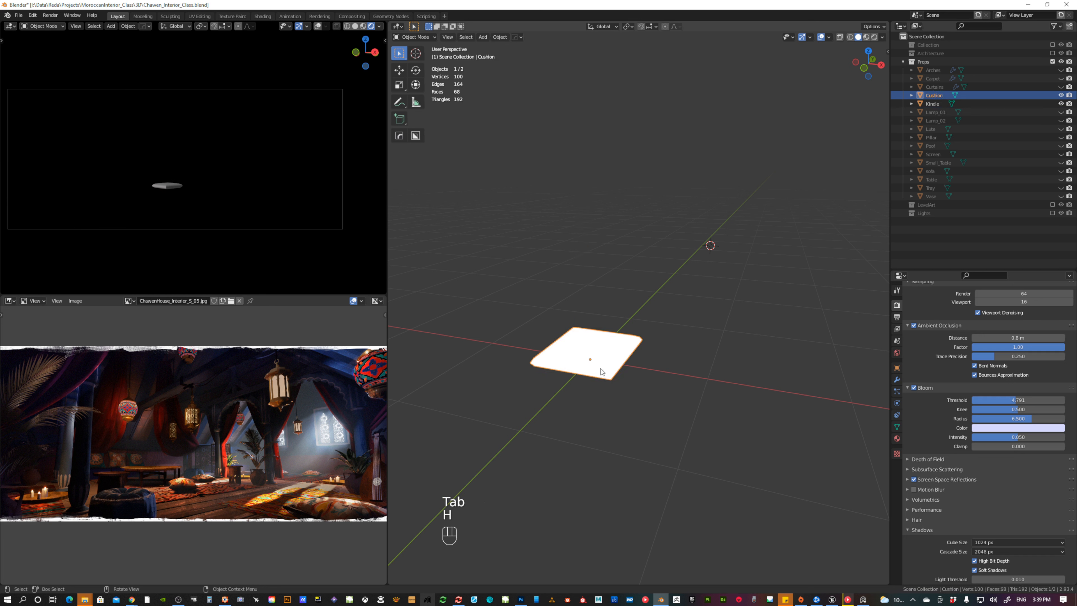
key(Tab)
click(600, 324)
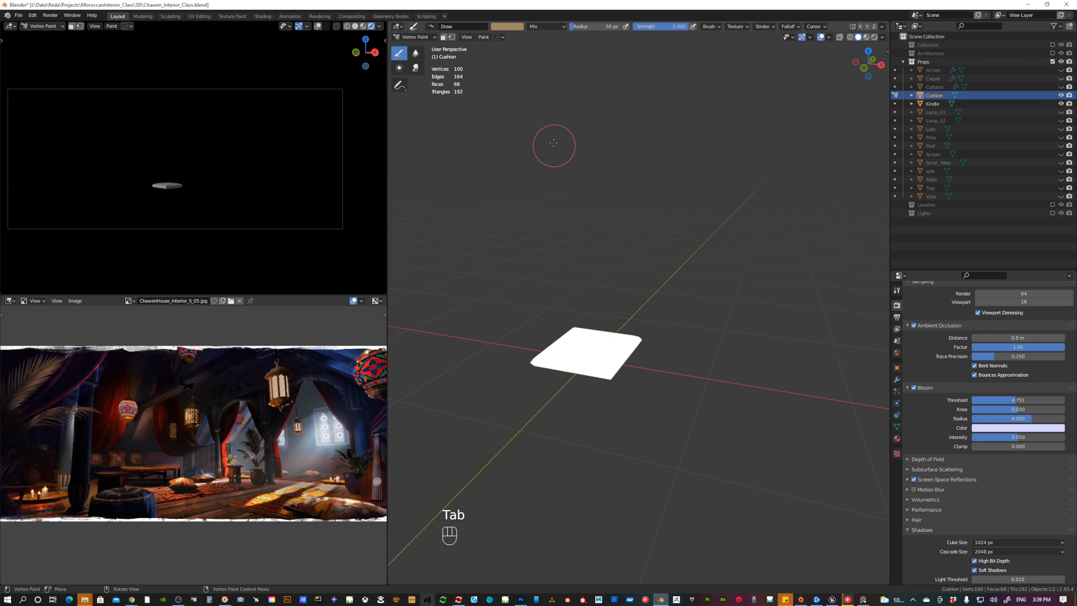
click(507, 27)
click(527, 49)
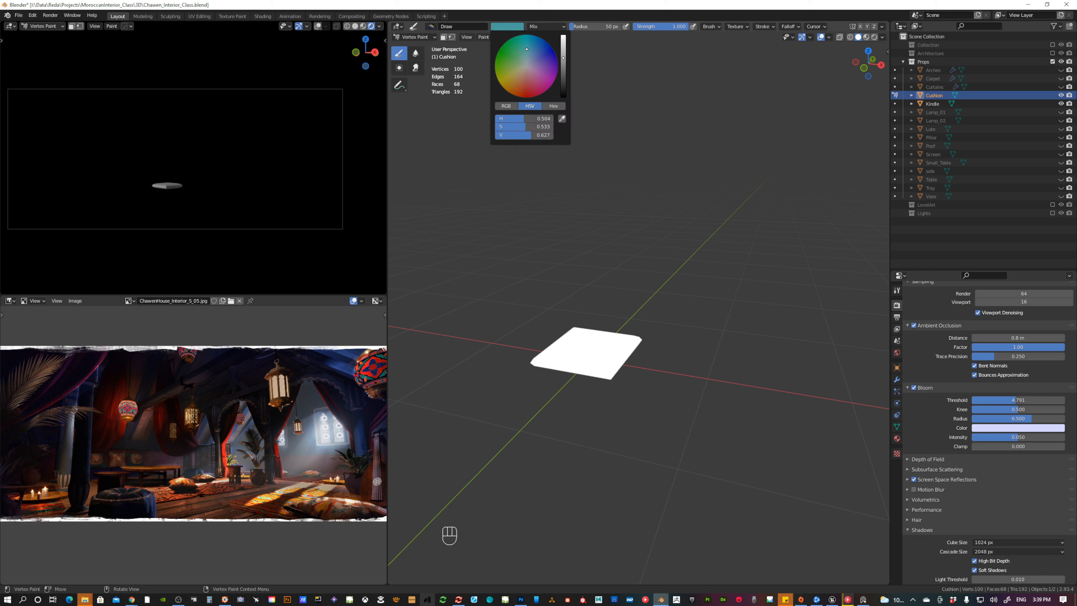
drag(526, 49, 529, 46)
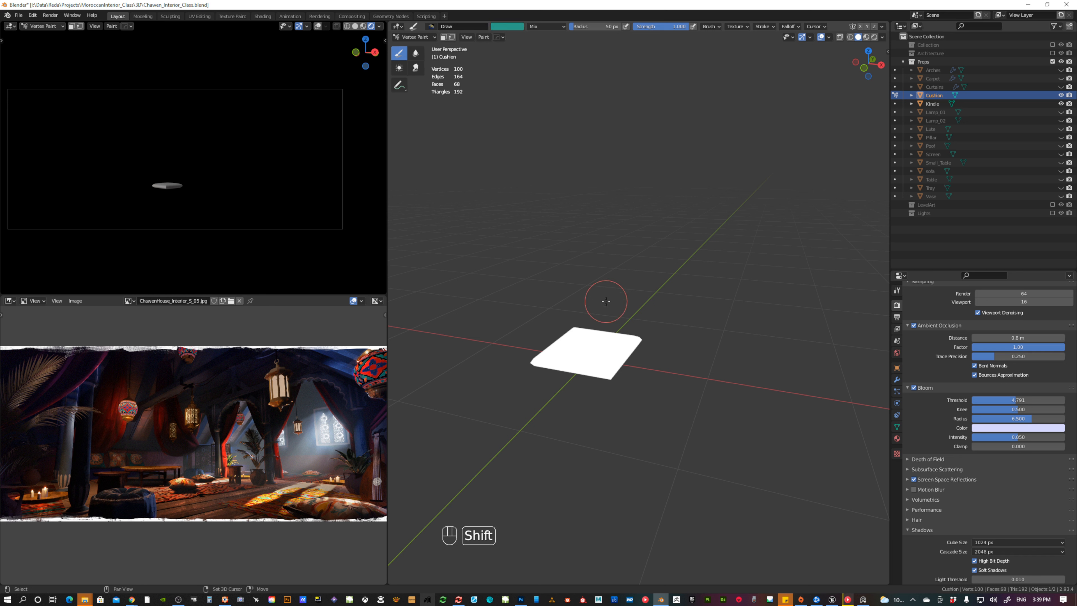
Fill the whole cushion with the teal brush color and return to Object Mode.
key(shift+k)
key(Tab)
click(567, 302)
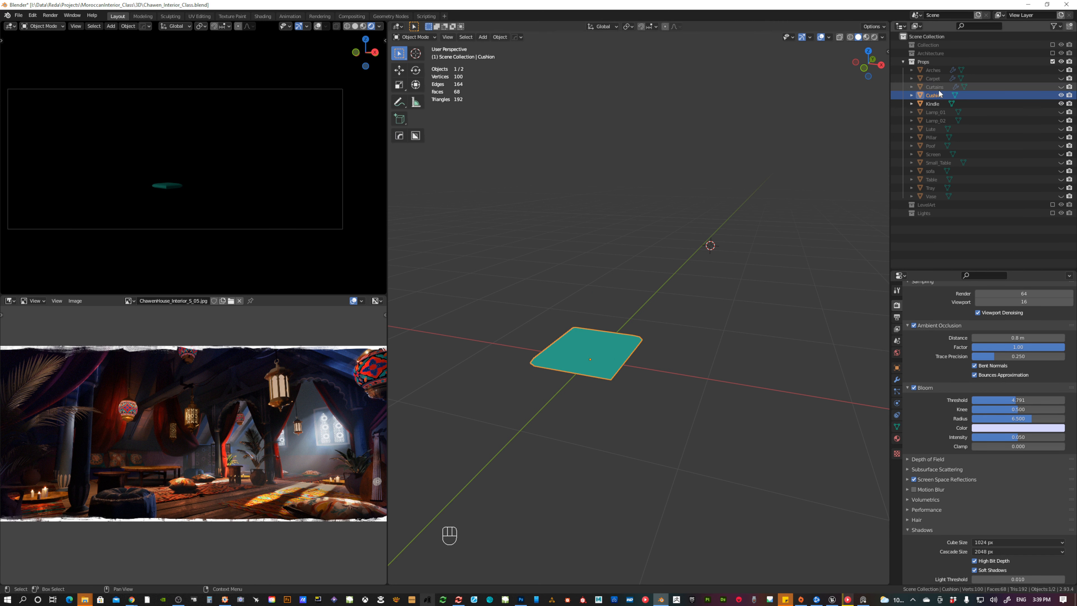
Exclude the Props collection from the view layer and enable the LevelArt, Lights and Architecture collections.
click(1052, 62)
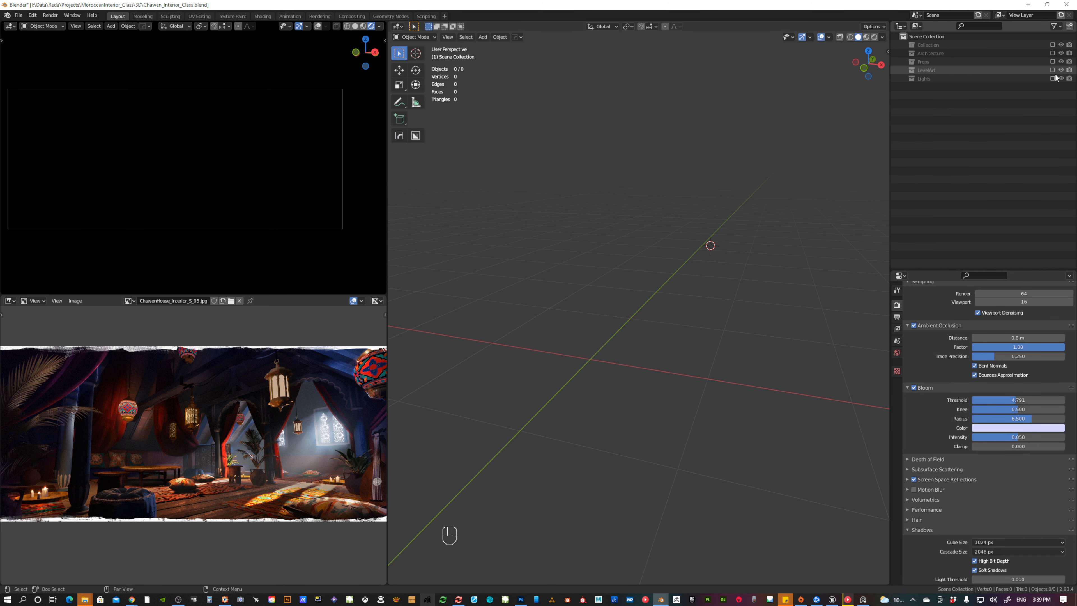
click(1052, 70)
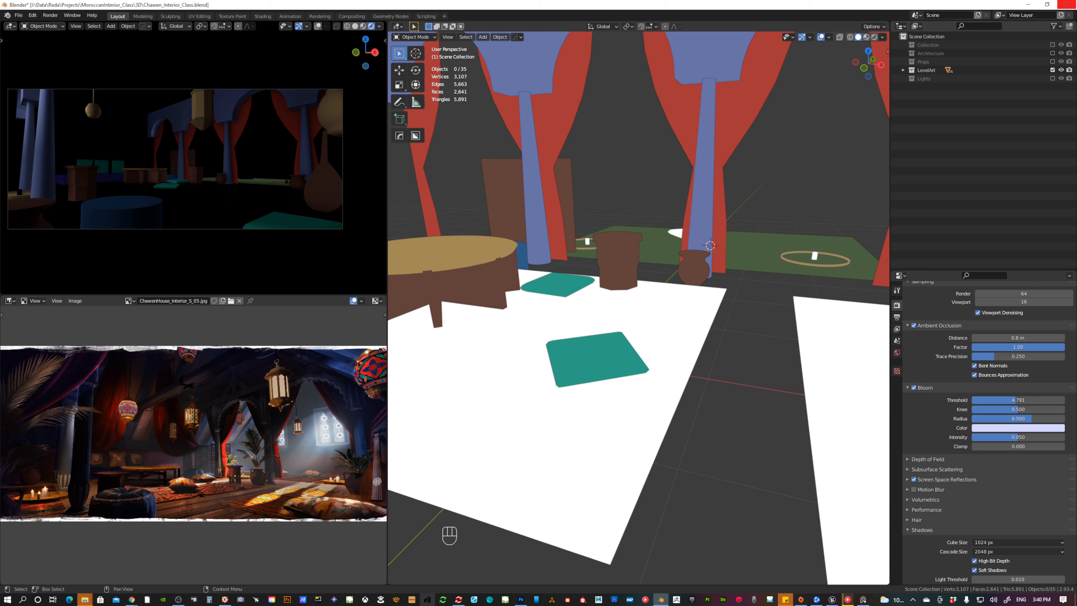
click(1052, 78)
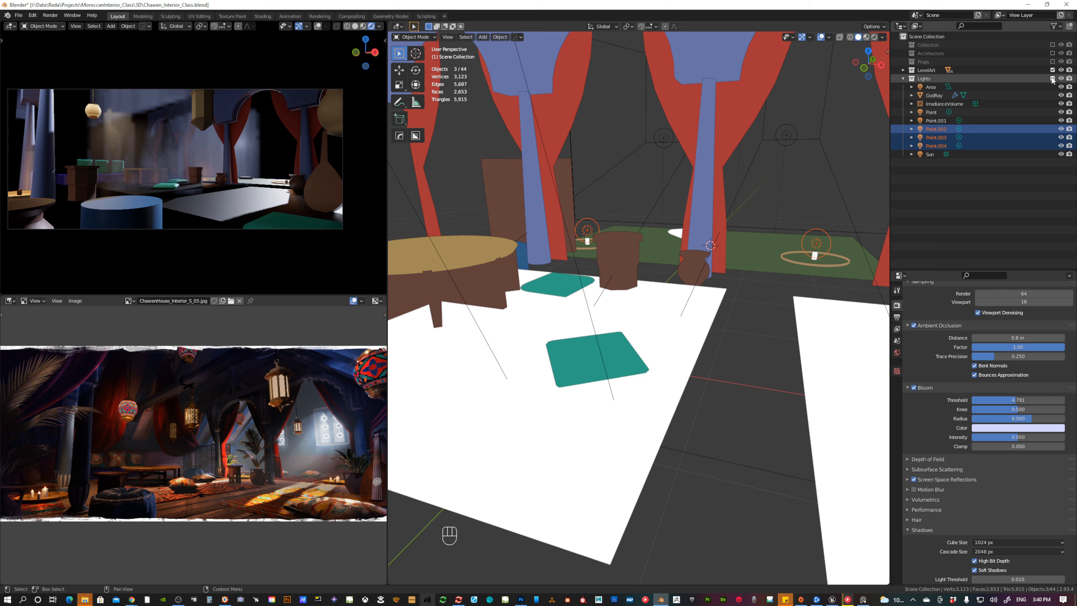
click(1052, 53)
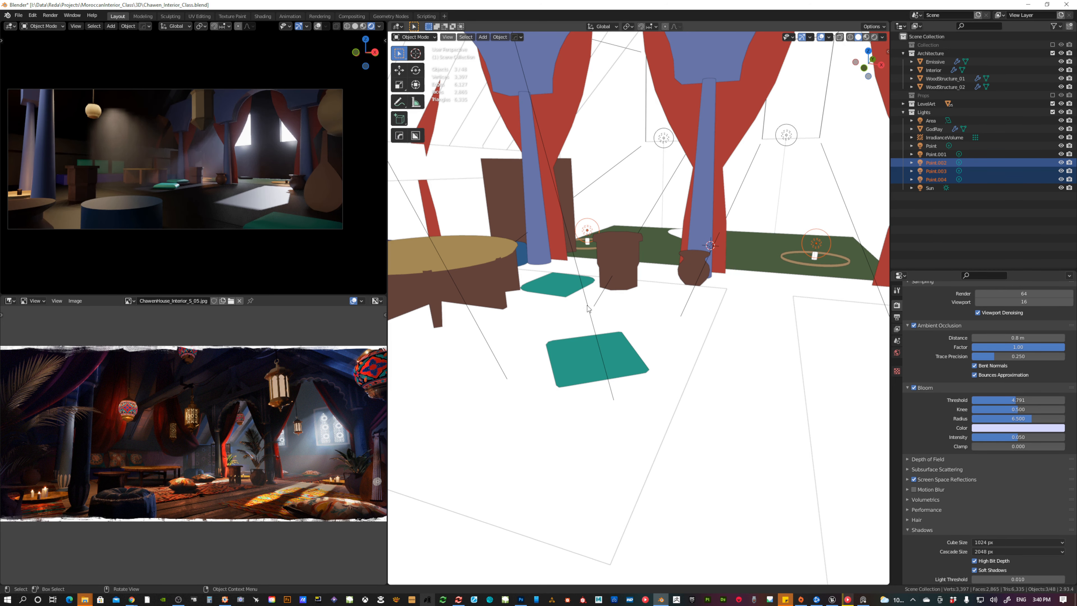
Put the slanted ceiling beams (WoodStructure_02) into Vertex Paint mode and sample the blue of the arches as the brush color.
scroll(589, 331, down, 2)
middle_drag(591, 331, 482, 192)
scroll(579, 334, down, 2)
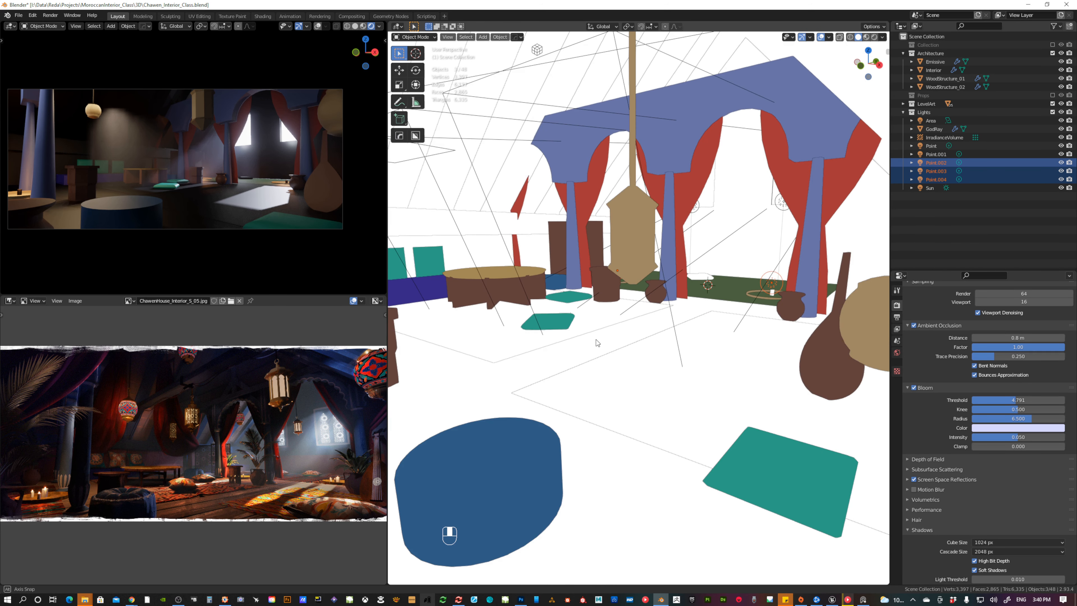
click(490, 159)
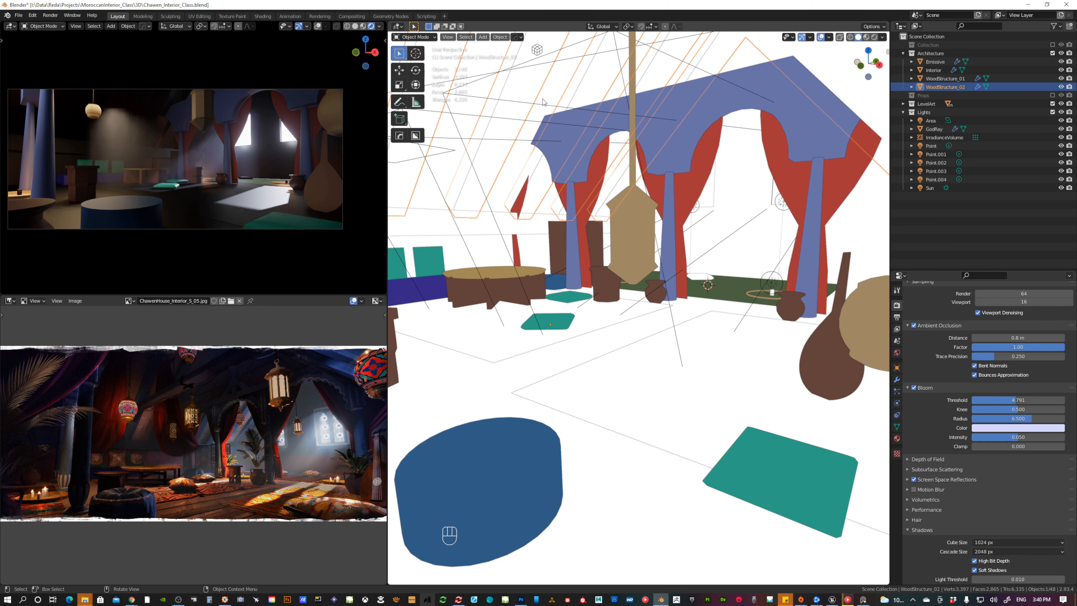
key(Tab)
click(510, 209)
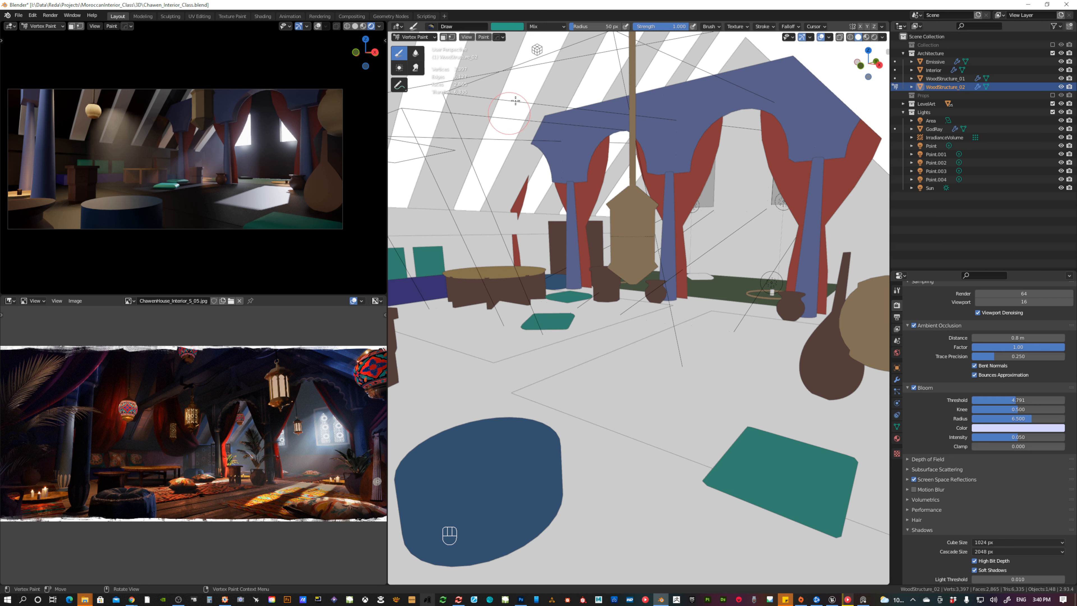
click(512, 30)
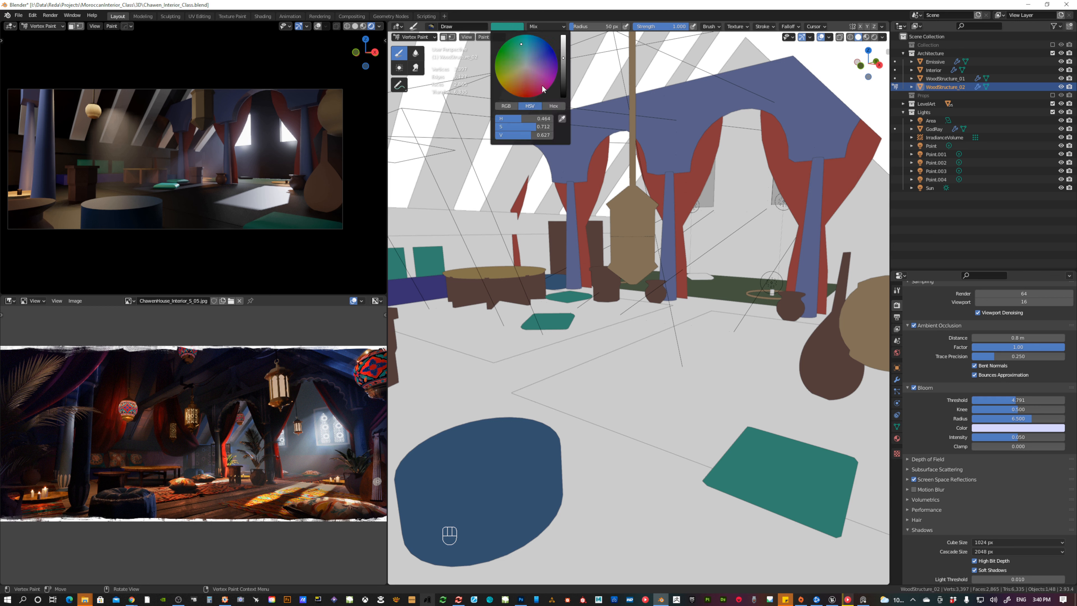
click(564, 122)
click(717, 99)
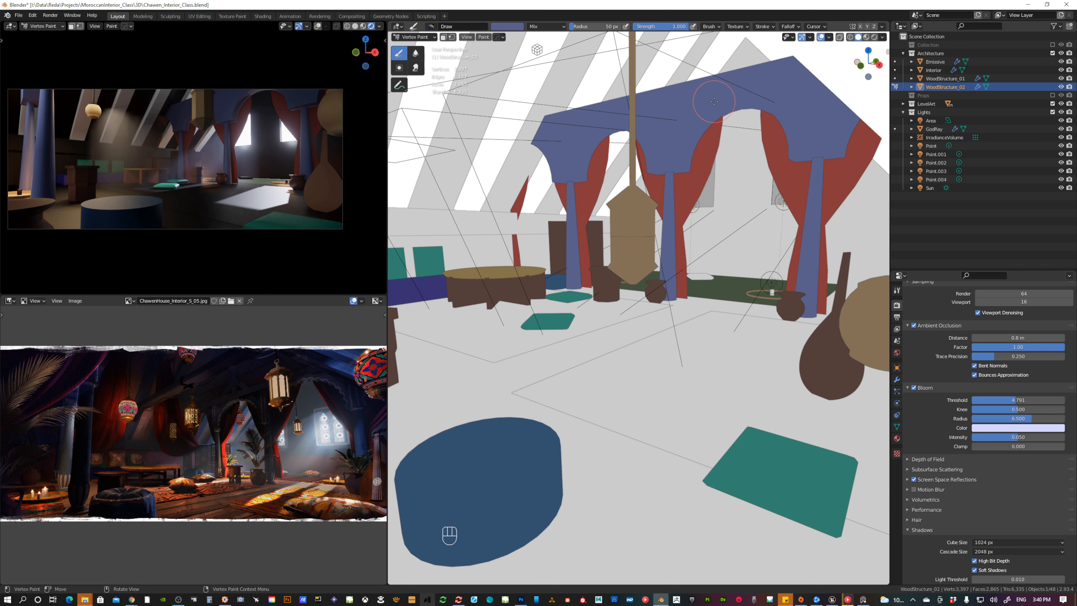
Fill the WoodStructure_02 beams with the sampled blue and return to Object Mode.
key(shift+k)
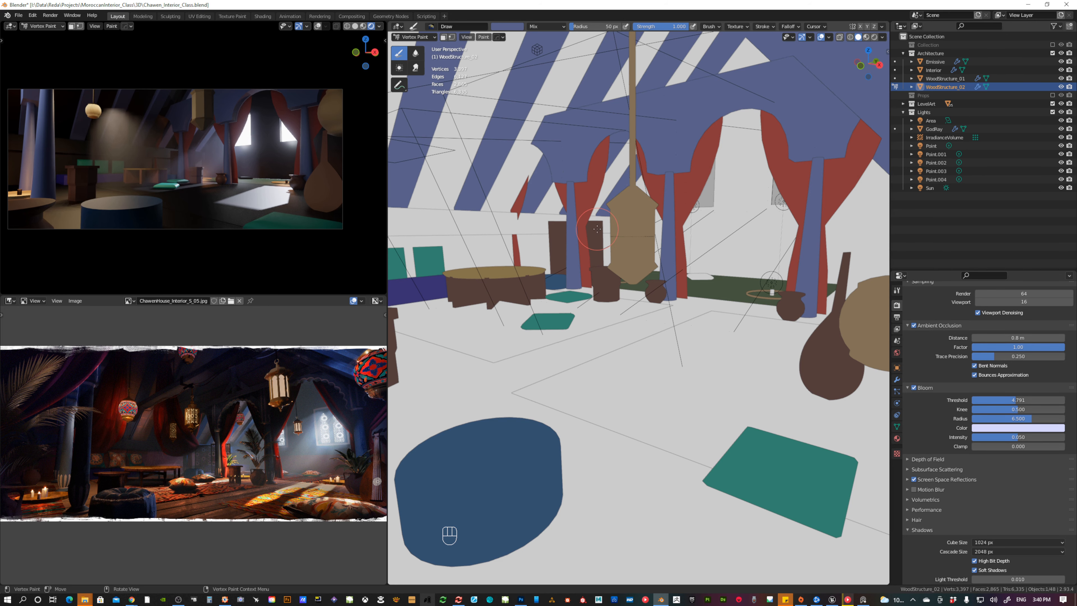
key(Tab)
click(512, 230)
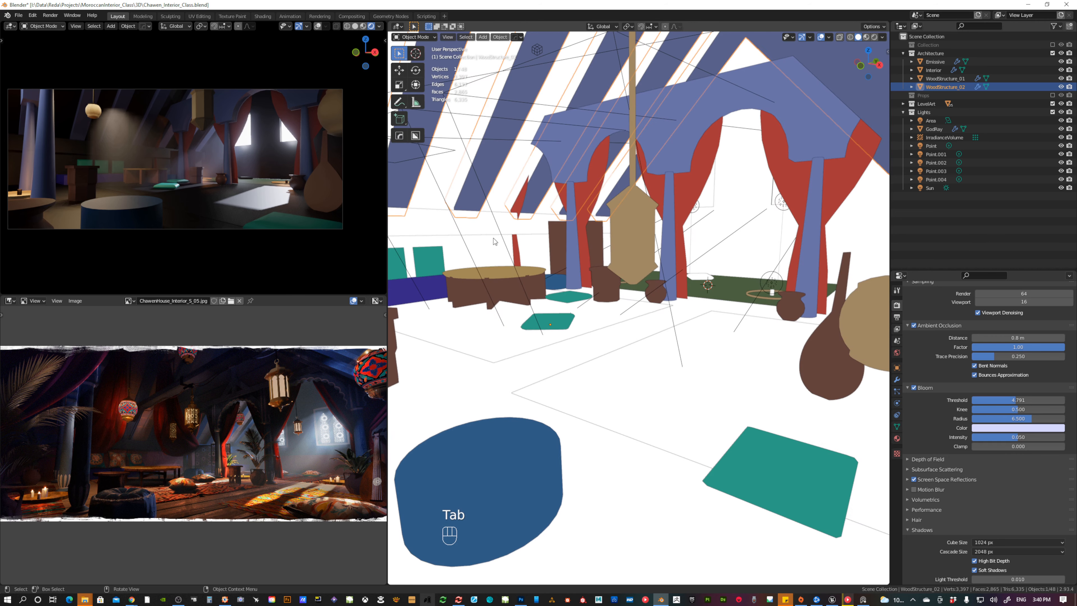
Fill the Interior mesh in Vertex Paint mode with the brown sampled from the round table's base, and return to Object Mode.
click(486, 248)
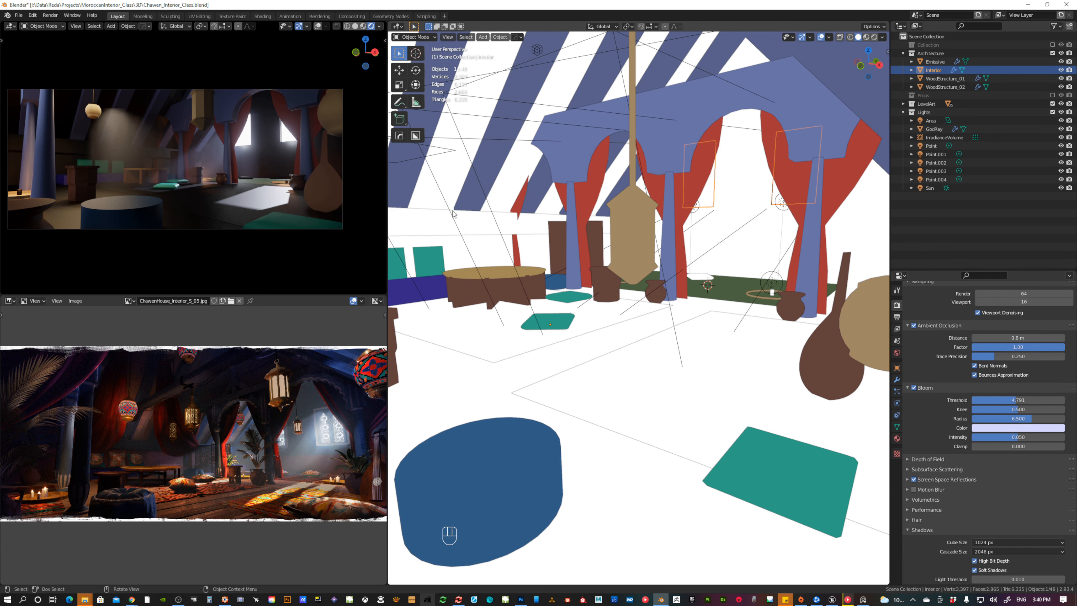
key(Tab)
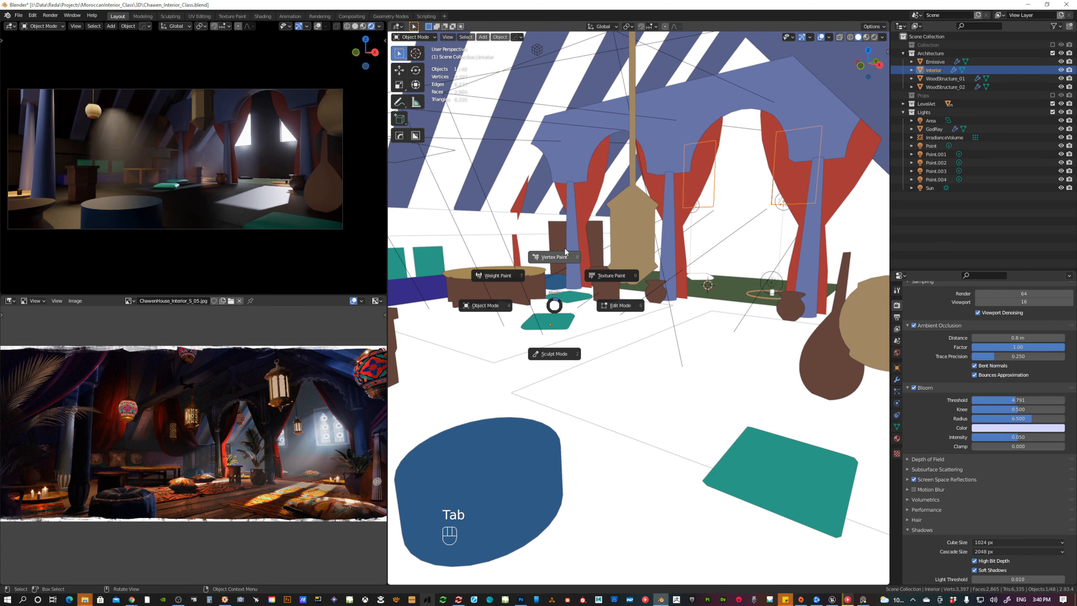
click(566, 253)
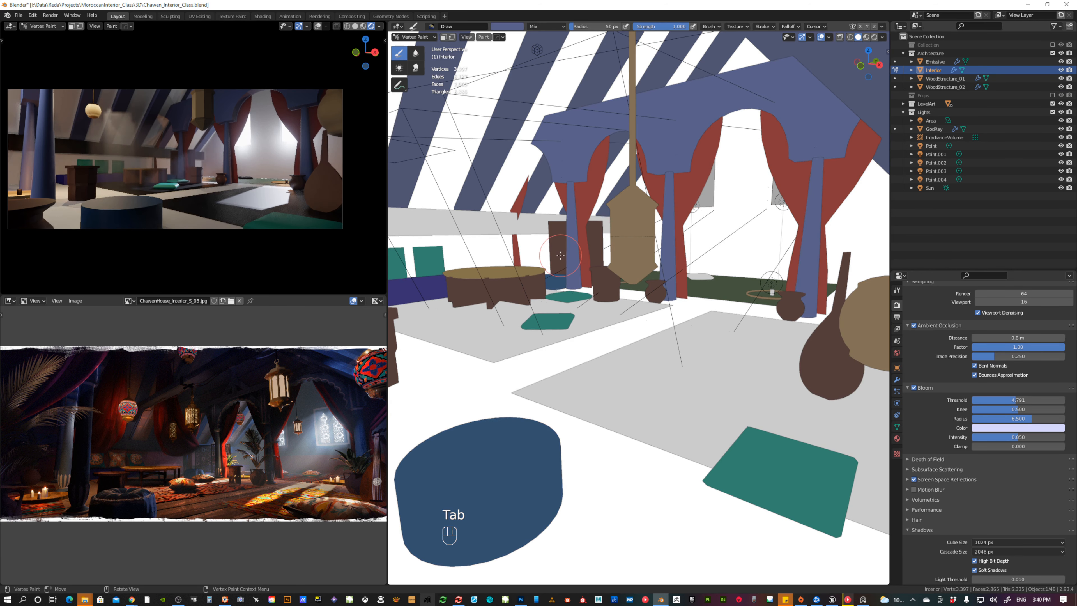
click(521, 26)
click(563, 119)
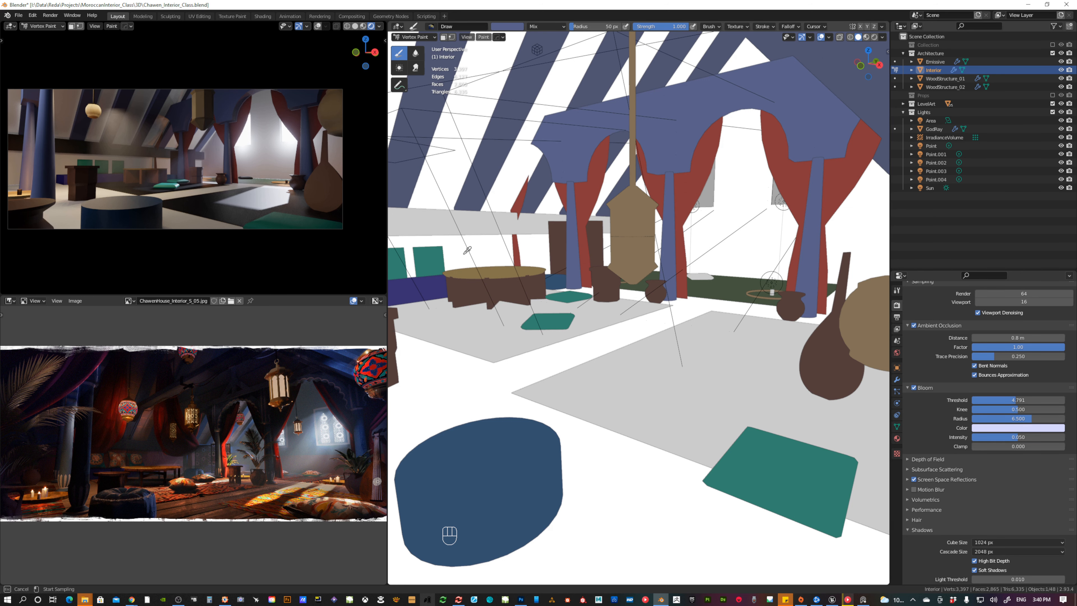
click(471, 290)
key(shift+k)
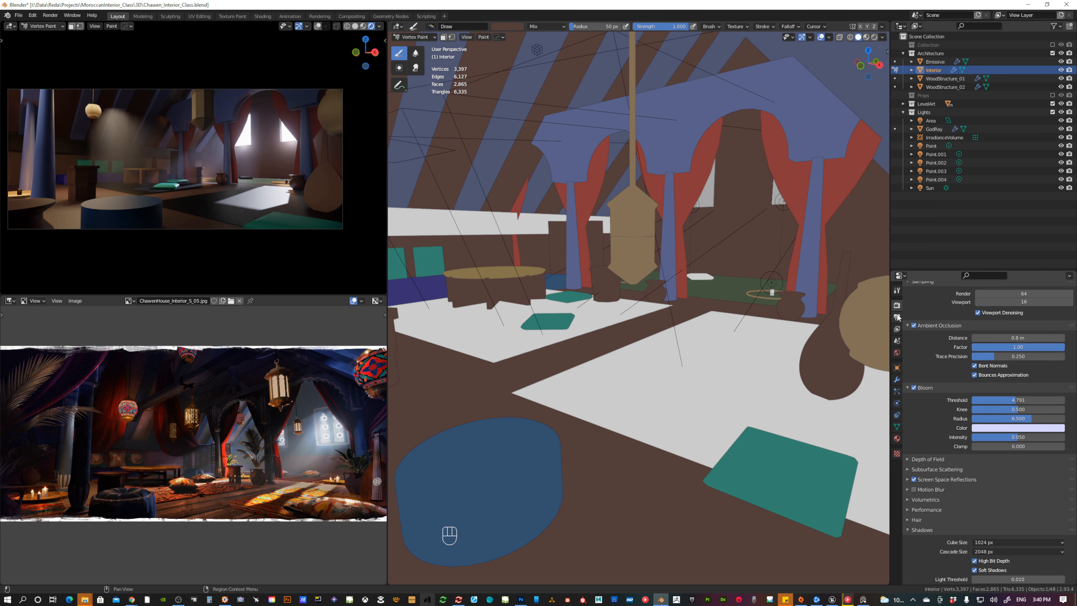
key(Tab)
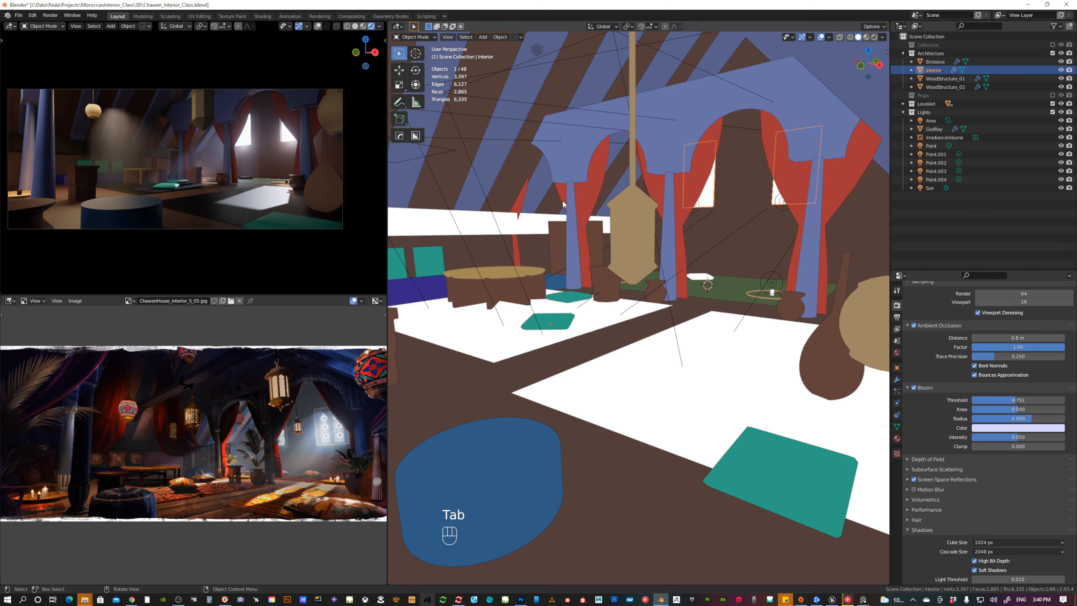
Replace the M_Interior material on the hanging lantern (Lamp_02.001) with a new material named M_Gold.
click(642, 230)
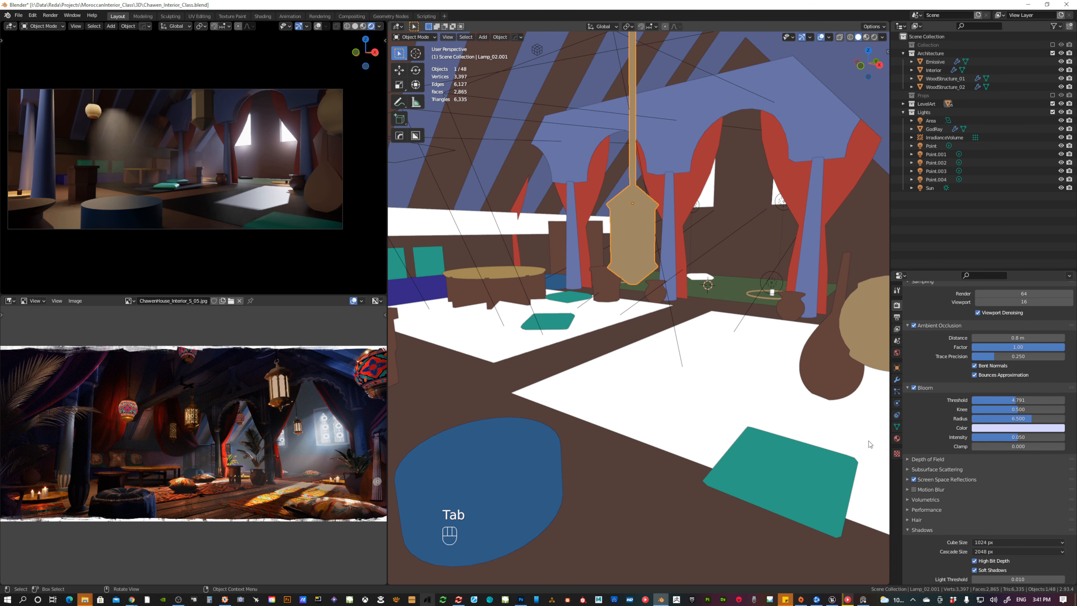
click(897, 440)
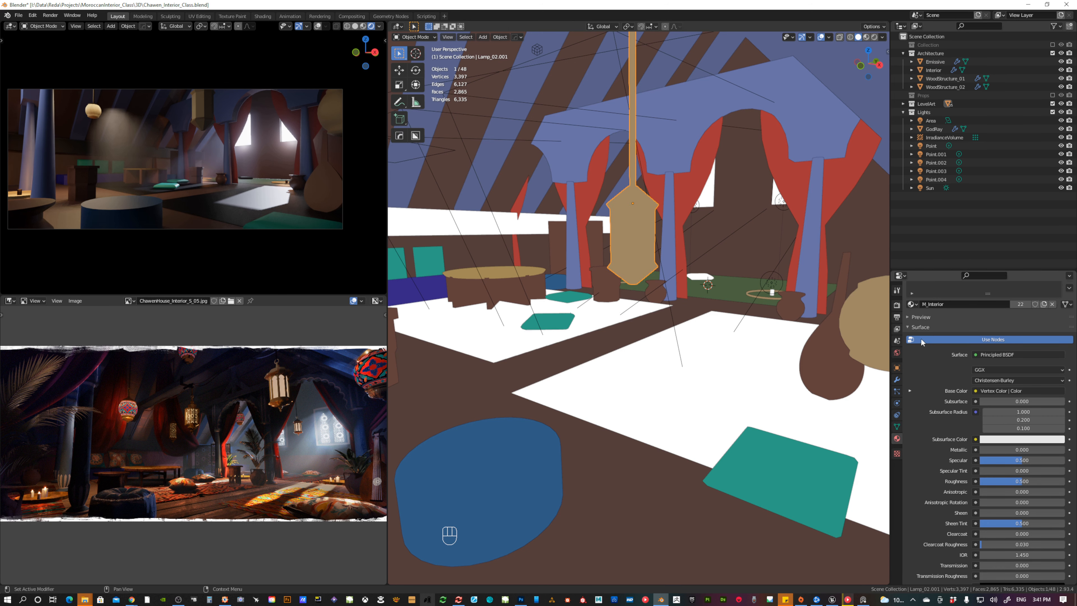
scroll(924, 341, up, 2)
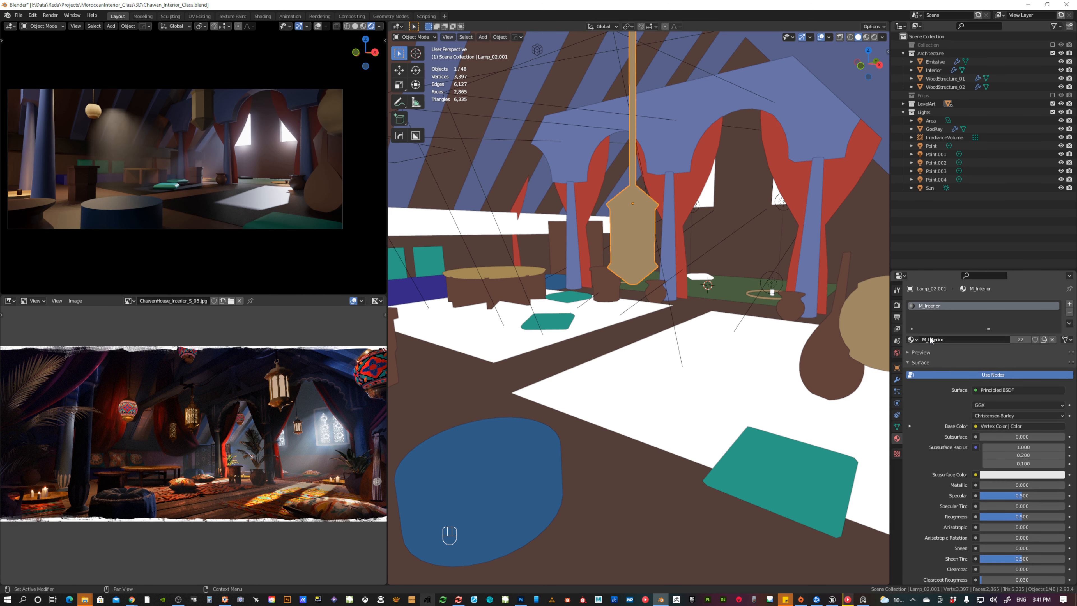
click(1069, 305)
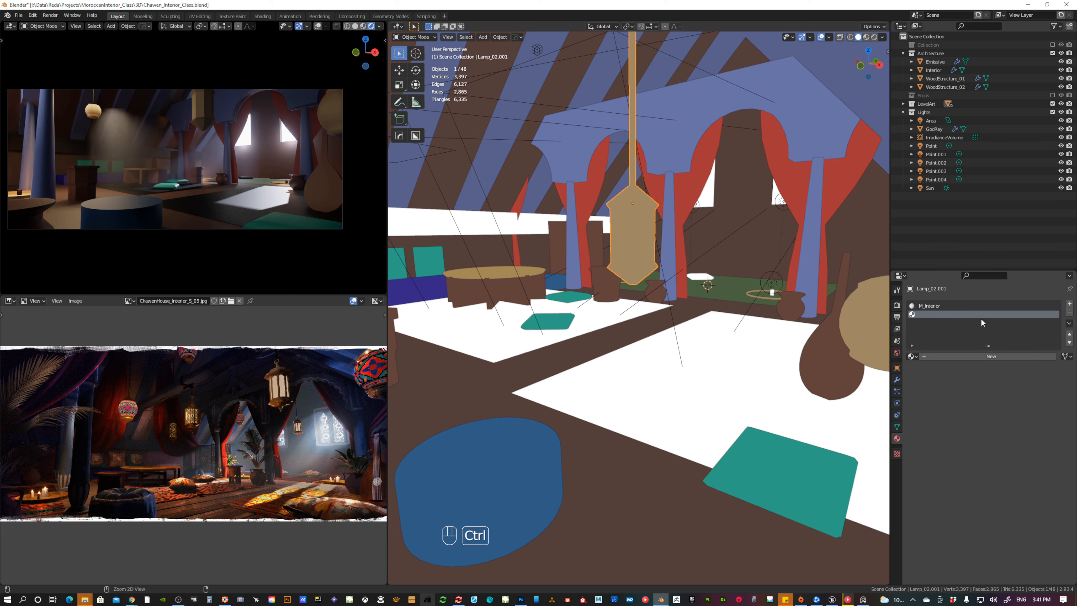
key(ctrl+z)
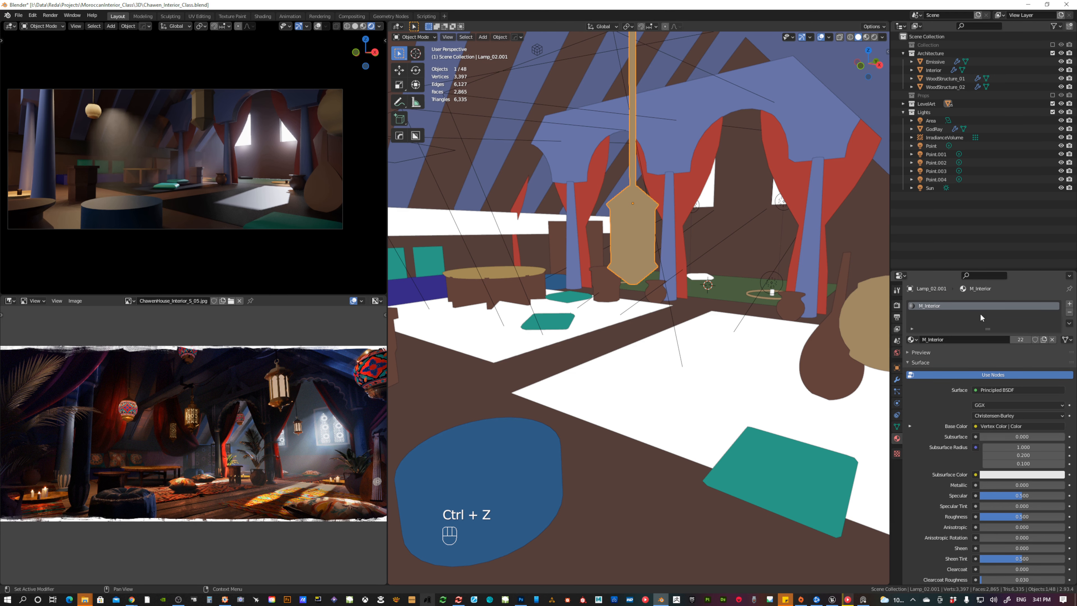
click(1069, 312)
click(1004, 340)
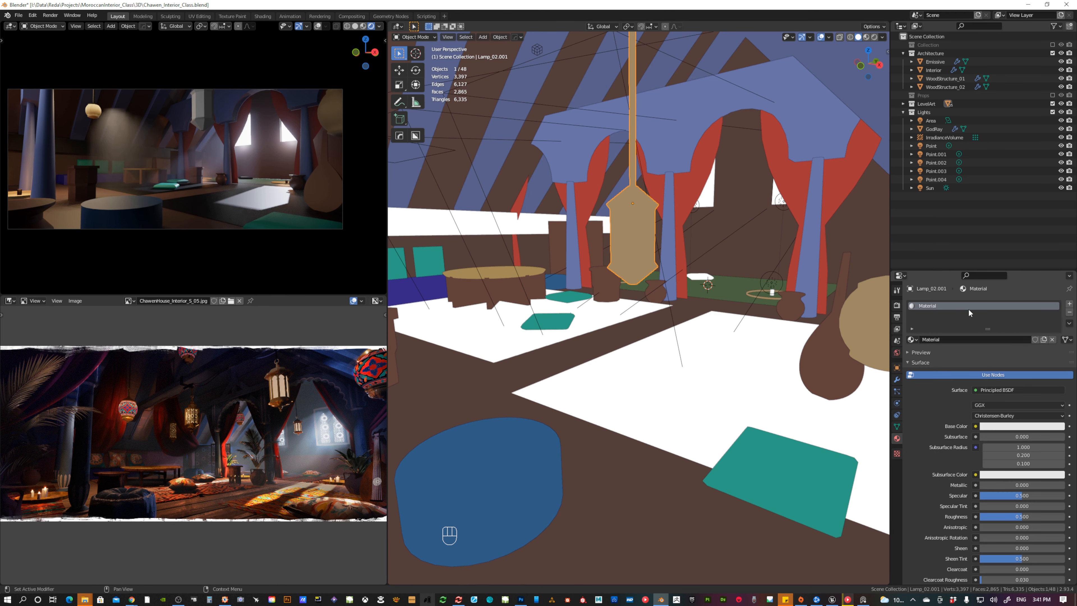
click(953, 339)
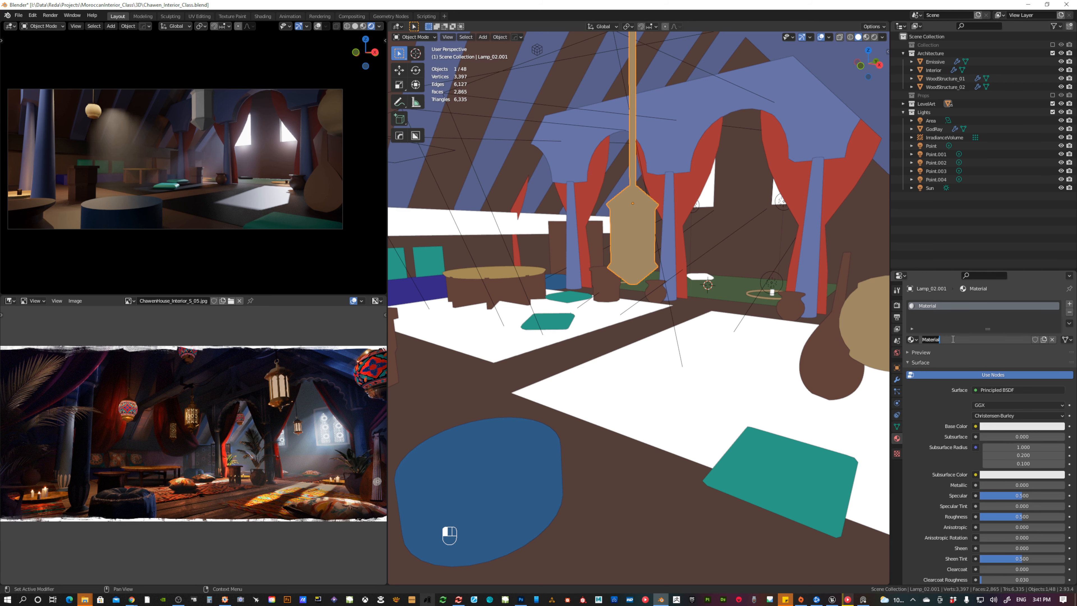
text(M_Gold)
key(Return)
Give M_Gold a metallic value of 0.931, a peach base color and a roughness of 0.288, with the large viewport showing material shading.
drag(983, 485, 1058, 485)
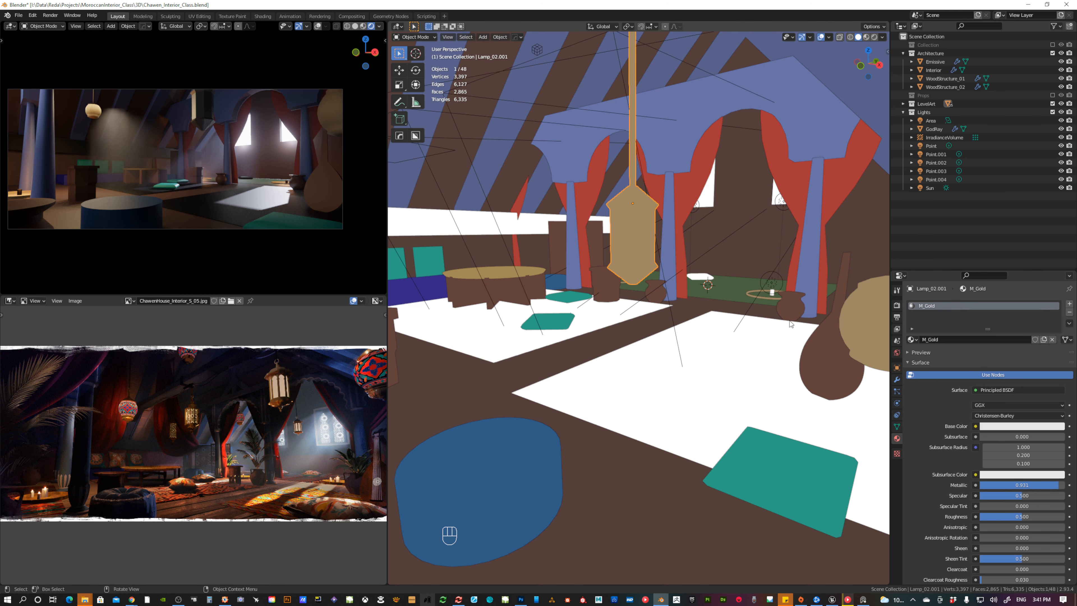
click(866, 37)
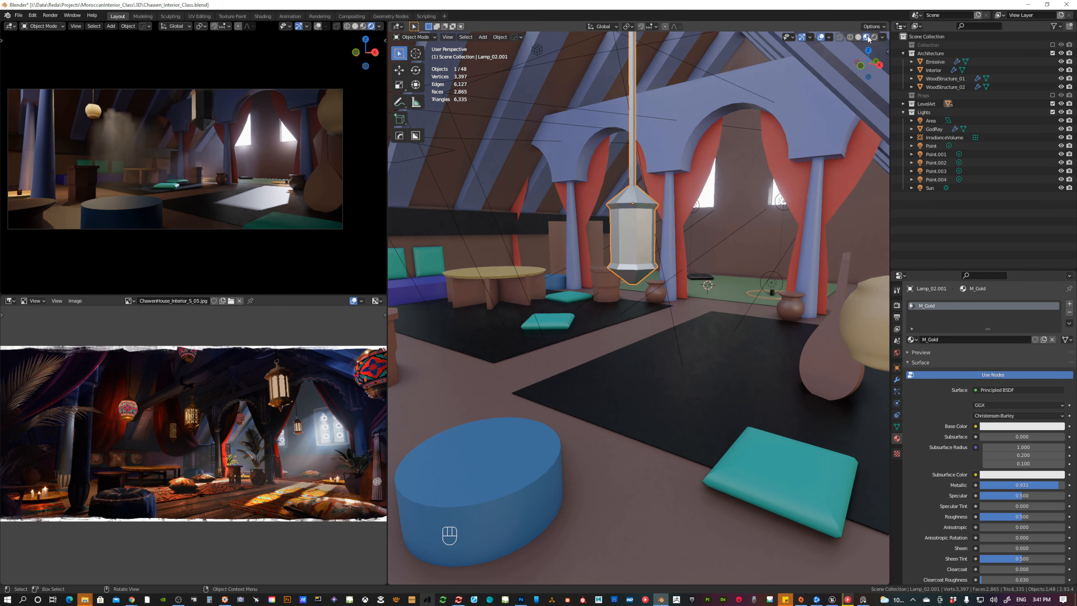
click(1001, 426)
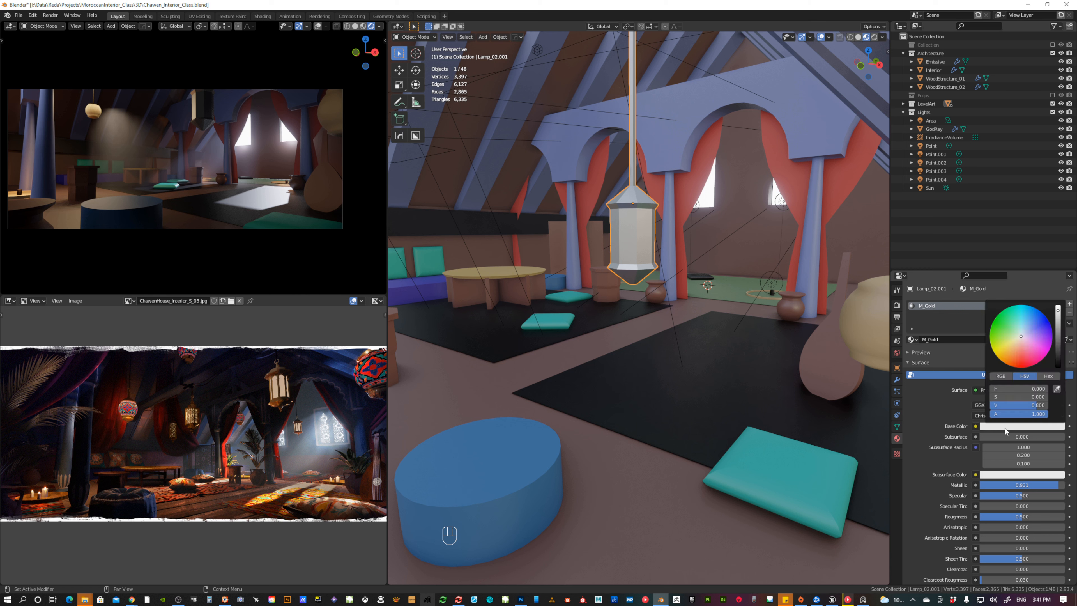
click(1017, 346)
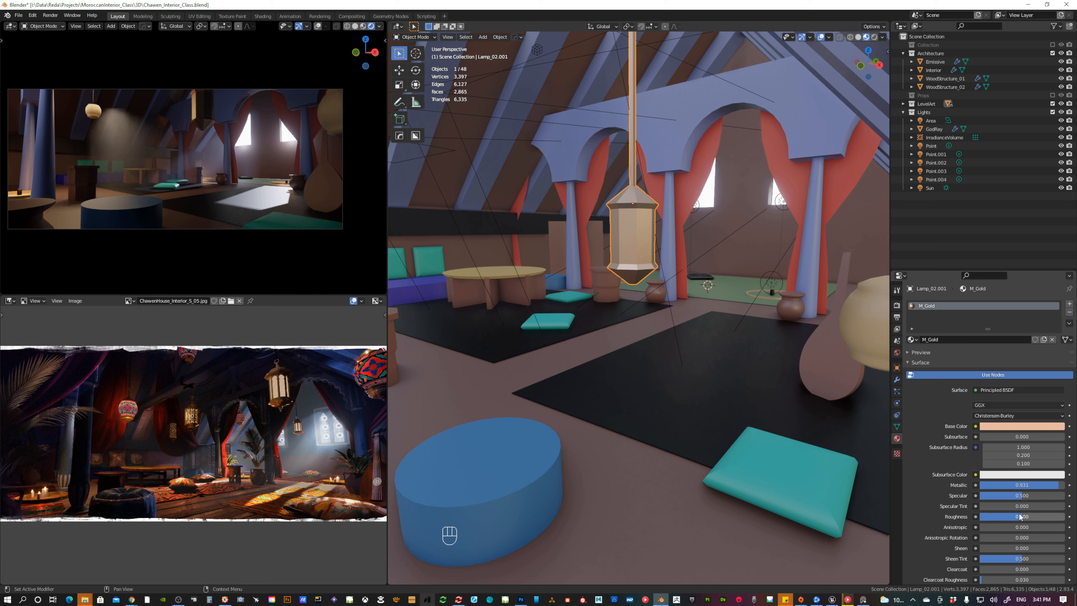
drag(1020, 516, 972, 517)
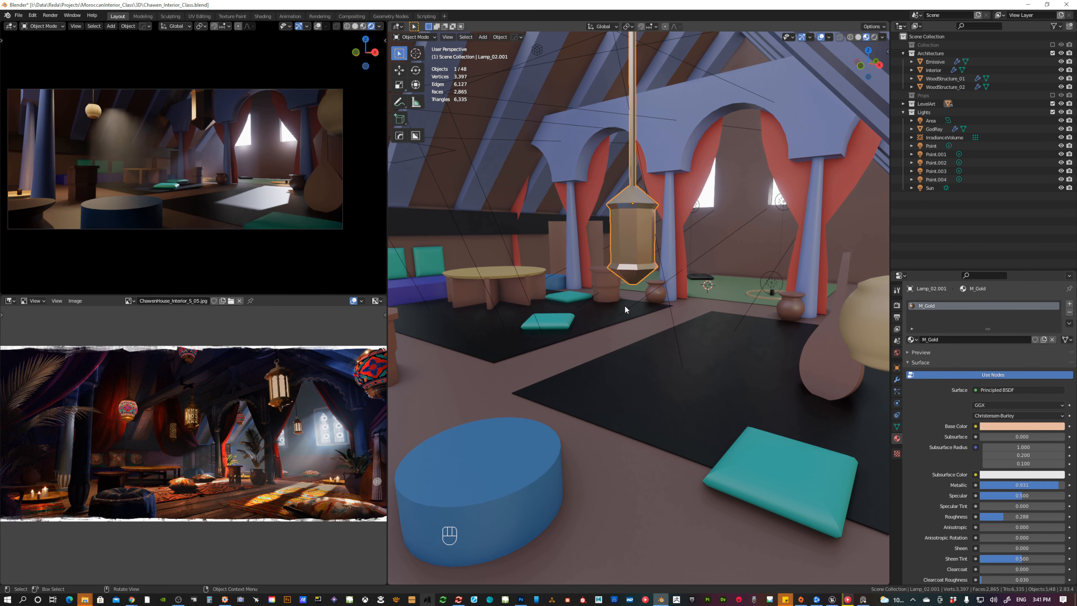
middle_drag(629, 309, 758, 229)
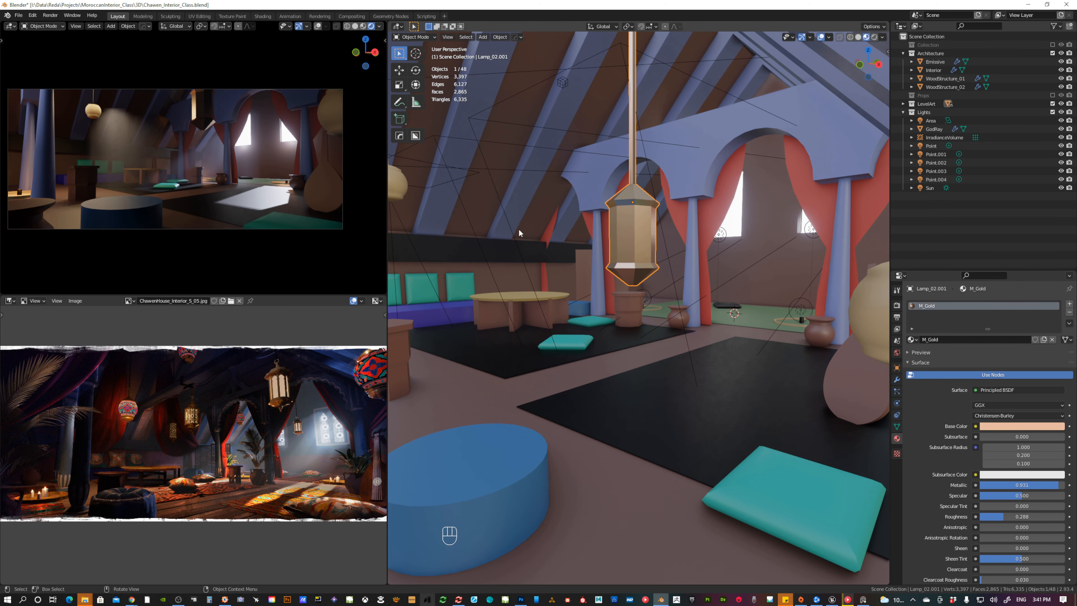
middle_drag(519, 233, 513, 234)
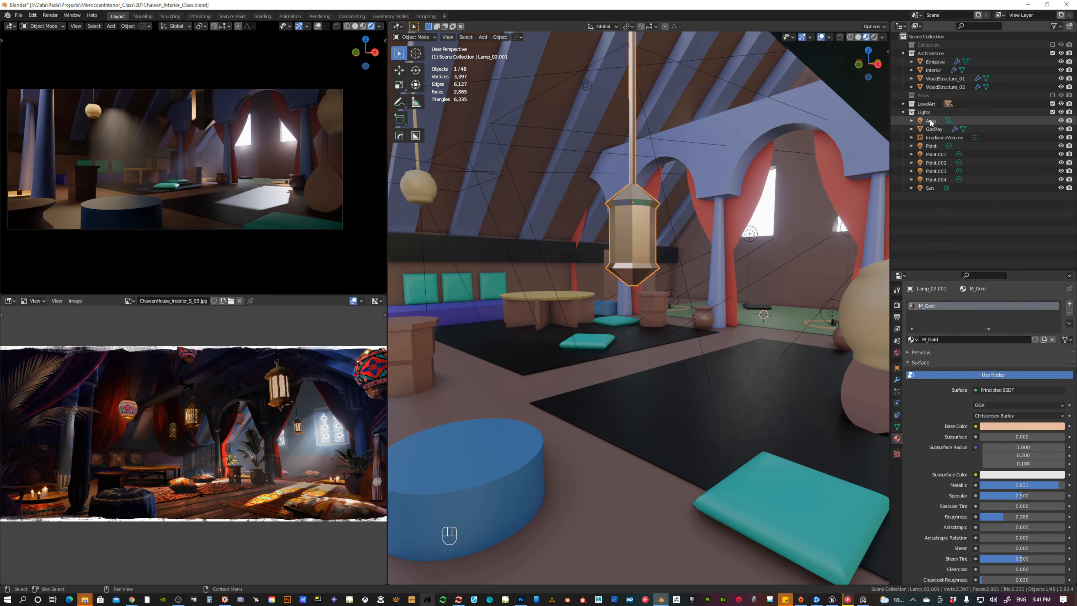
Exclude the Architecture and LevelArt collections from the view layer and enable the Props collection.
click(1053, 54)
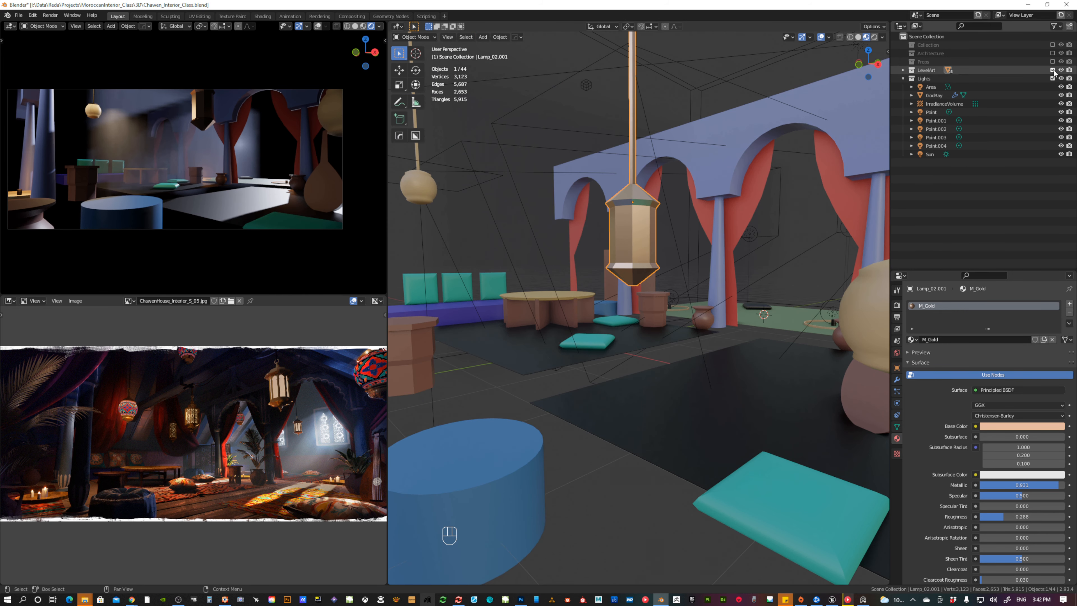
click(1052, 70)
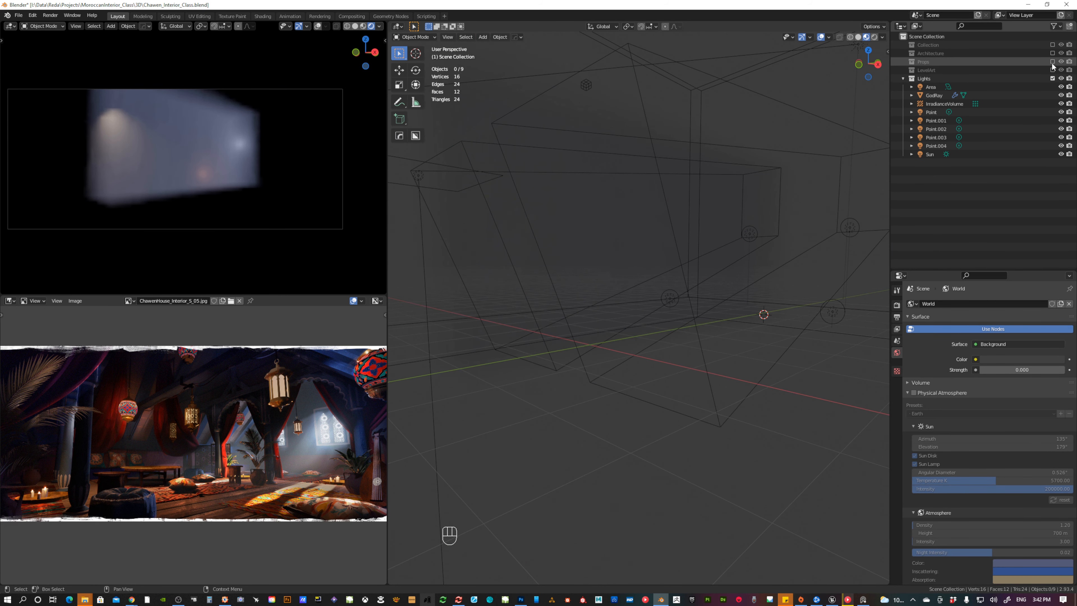
click(1053, 62)
Isolate the round table and separate its whole tabletop from the legs into its own object.
middle_drag(648, 254, 519, 322)
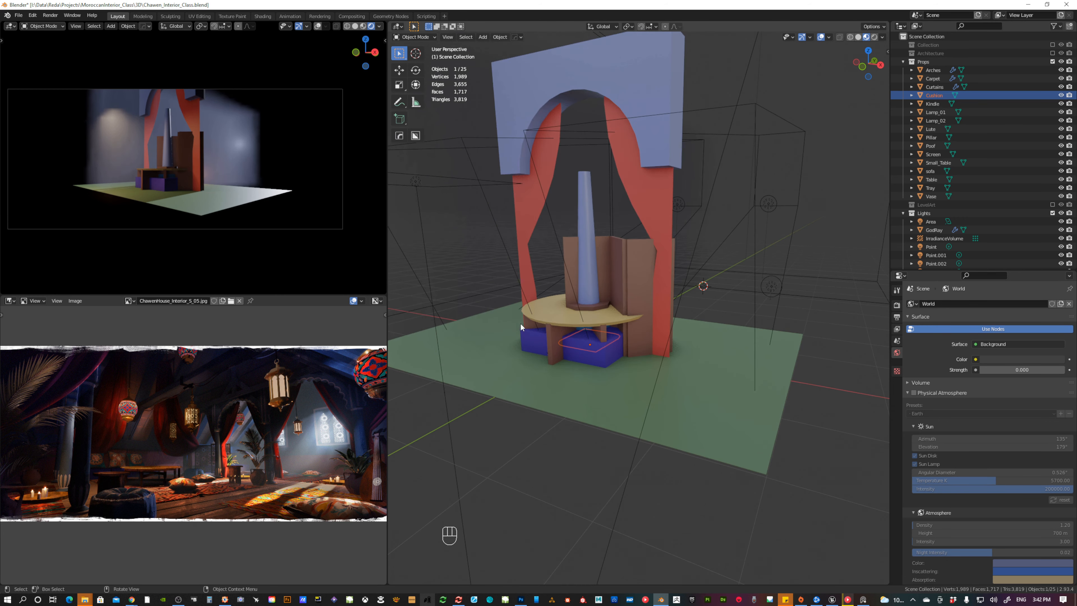
scroll(543, 326, up, 3)
click(576, 321)
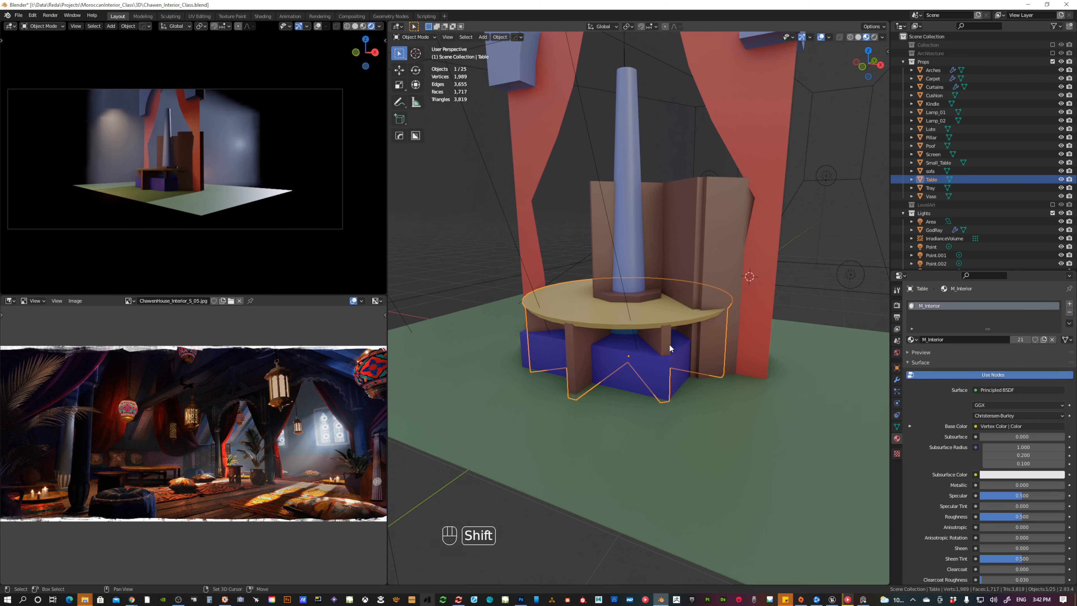
key(shift+h)
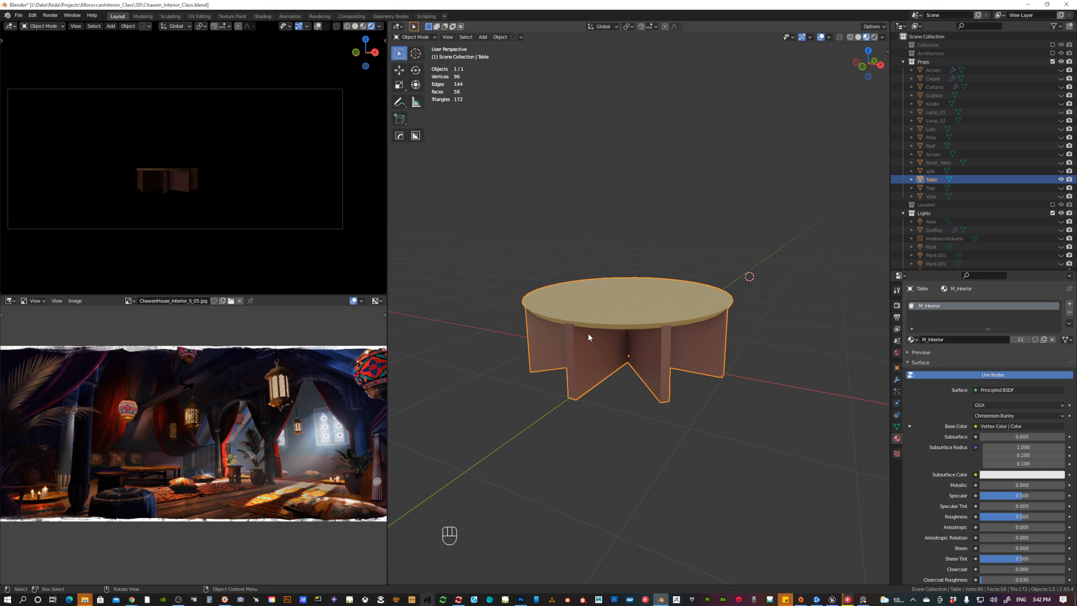
key(Tab)
click(593, 325)
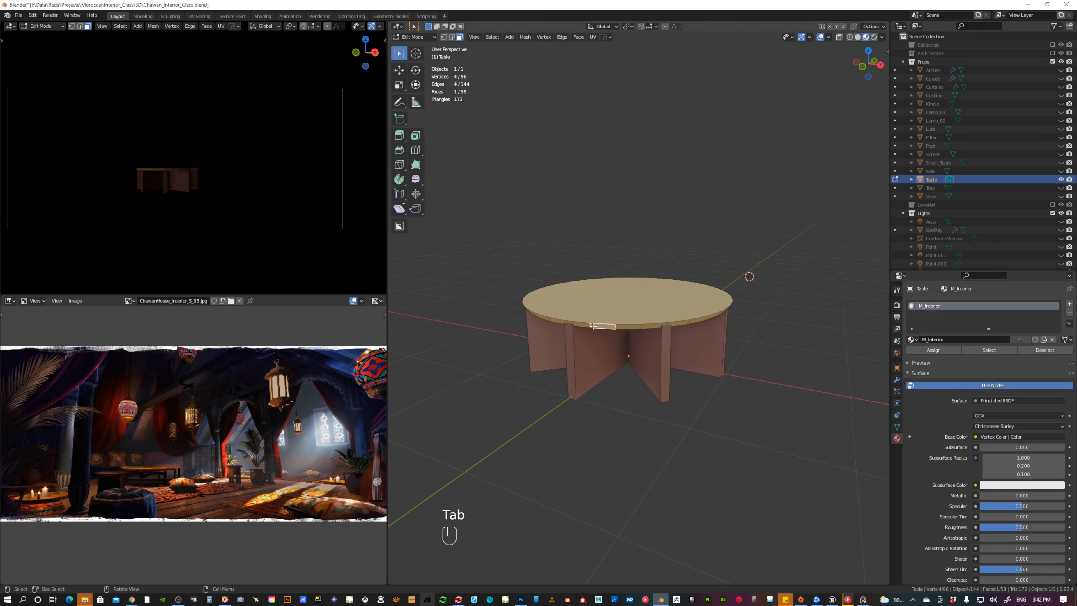
key(l)
key(p)
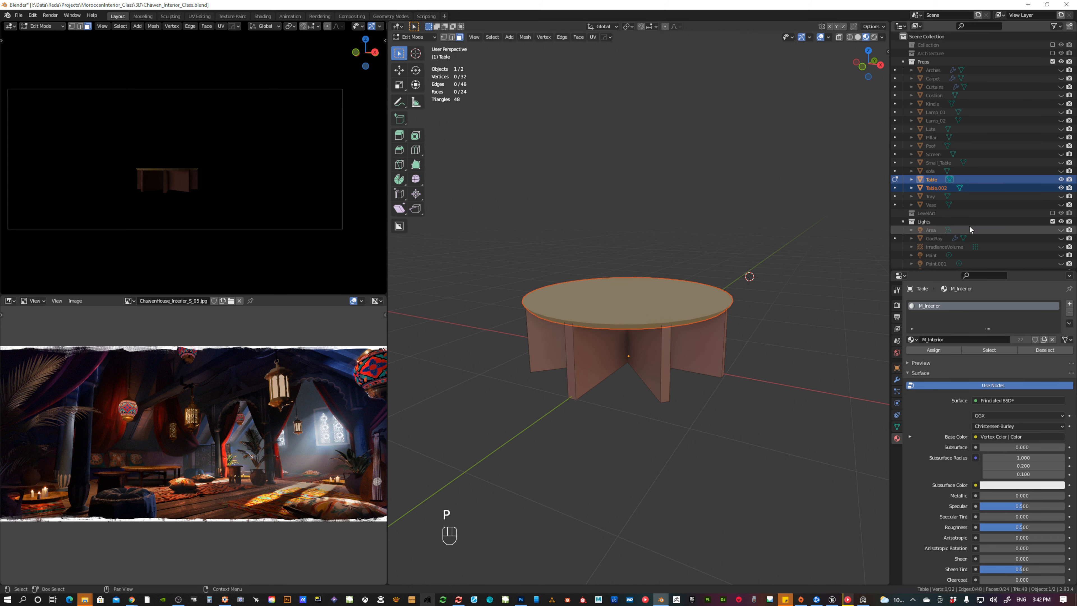
Return to Object Mode and rename the table's leg object as Table_Legs.
double_click(932, 179)
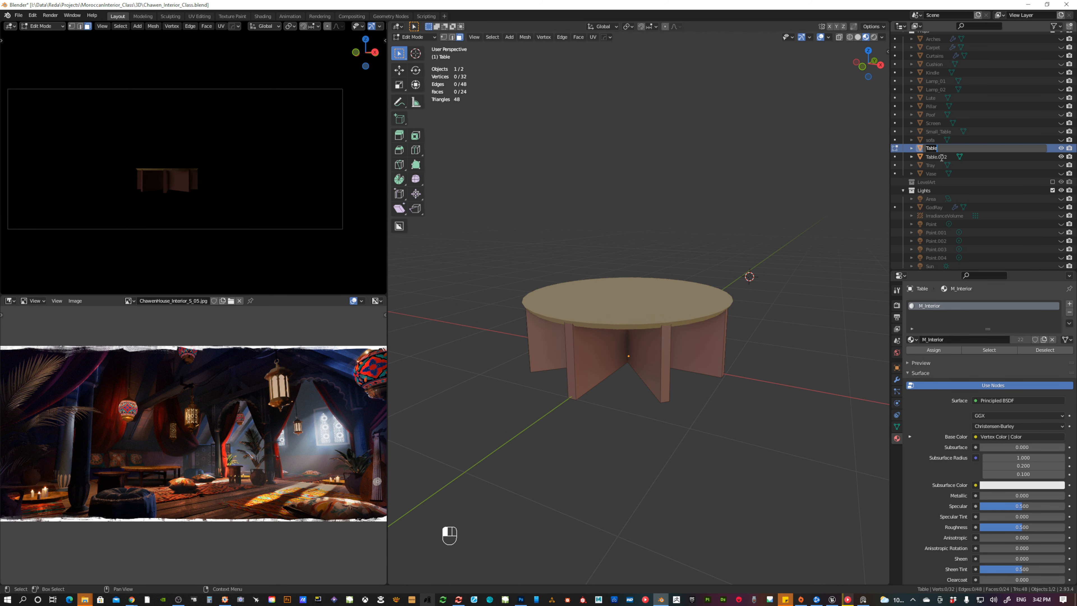
key(Tab)
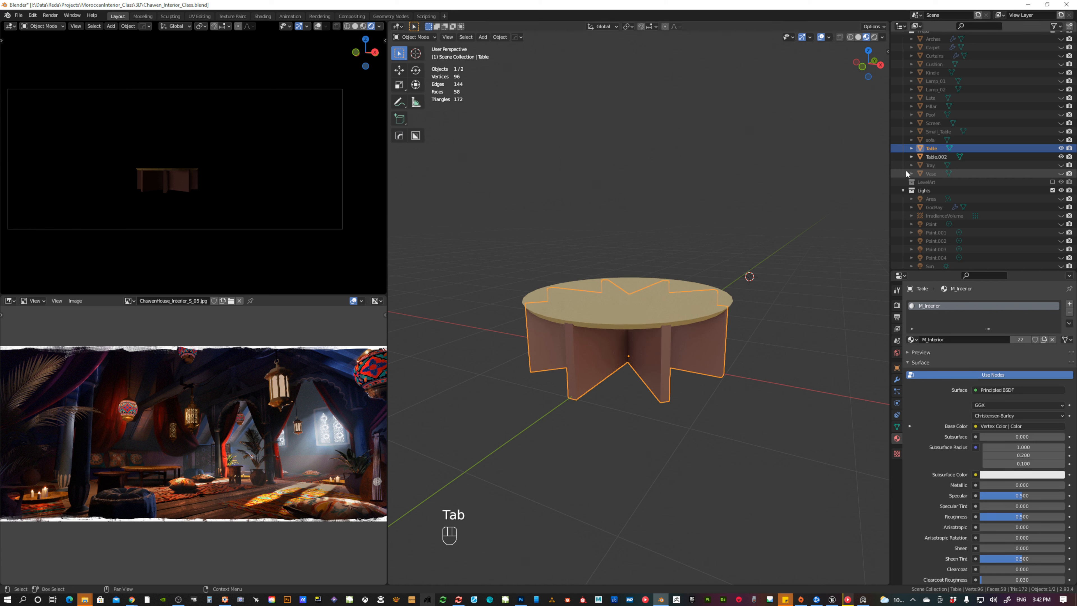
click(687, 307)
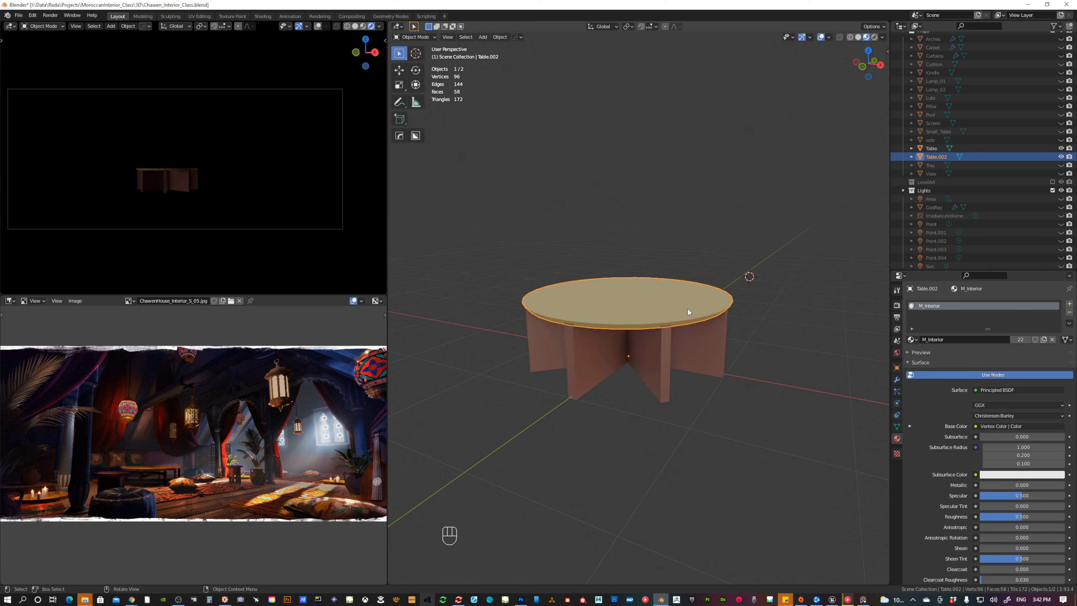
click(655, 360)
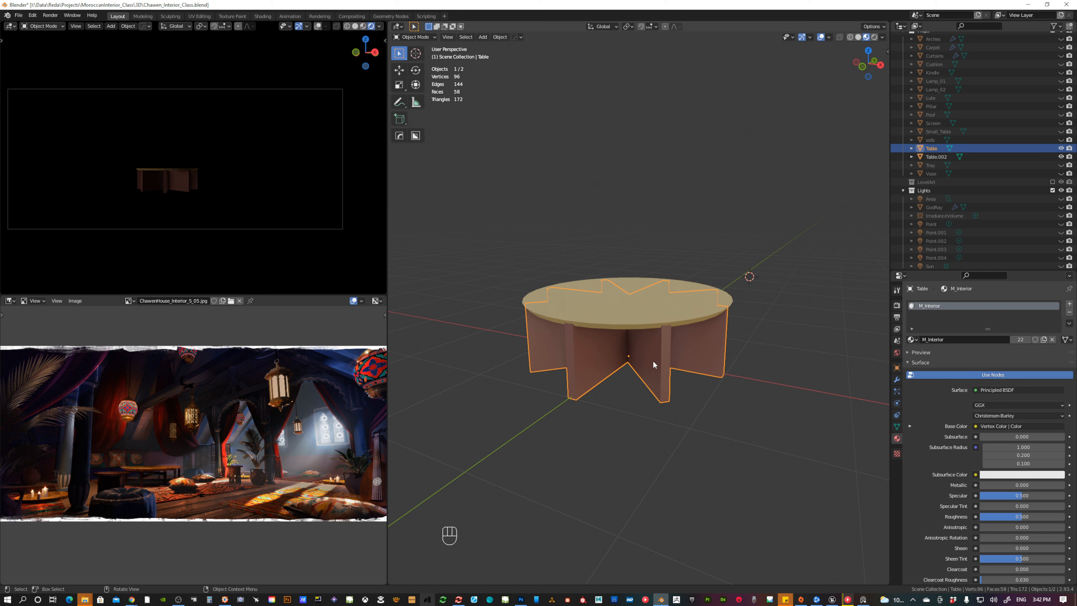
double_click(937, 148)
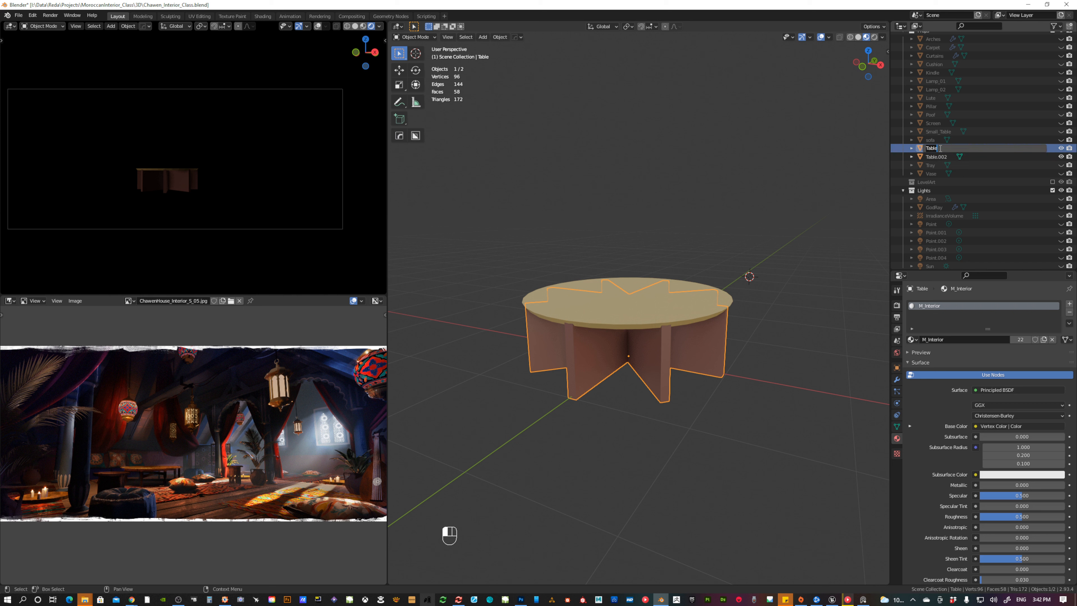
key(BackSpace)
key(BackSpace)
text(le_Legs)
key(Return)
Rename the separated tabletop object from Table.002 to Table.
double_click(945, 150)
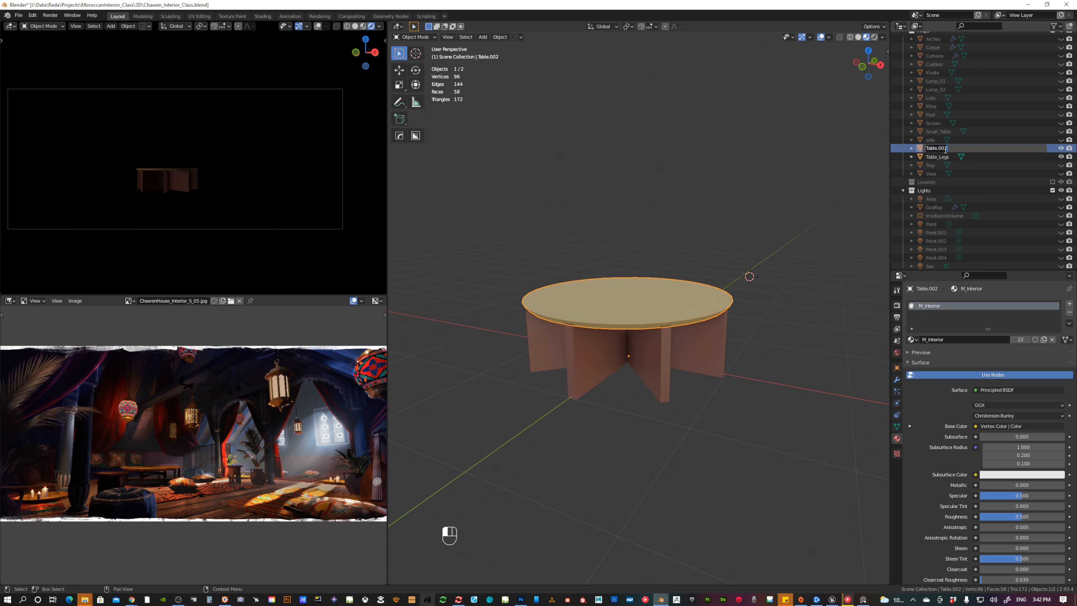
click(945, 149)
key(BackSpace)
key(BackSpace)
key(BackSpace)
key(BackSpace)
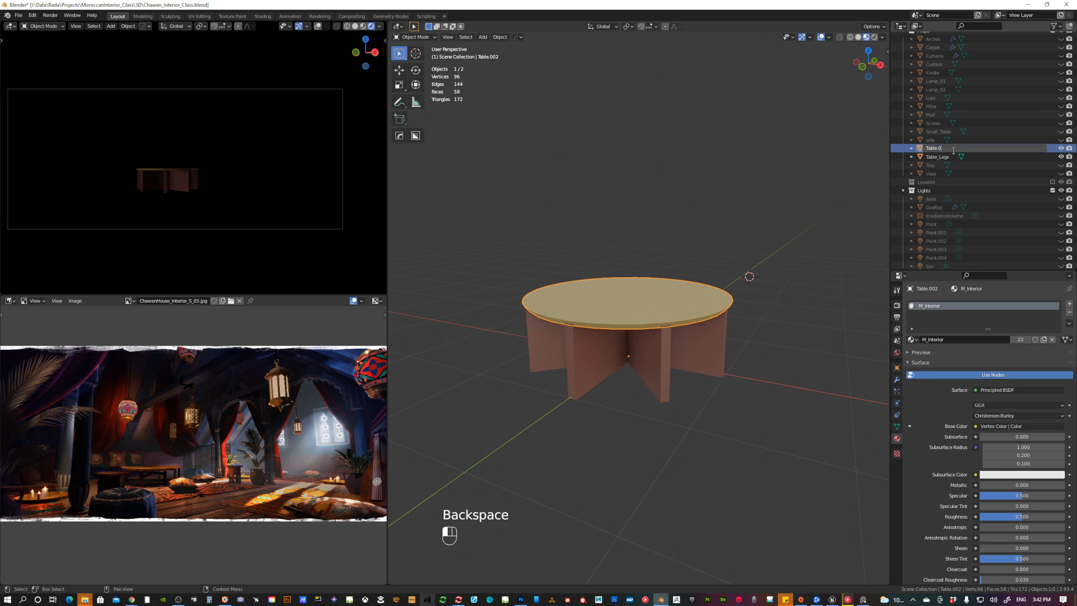
key(Return)
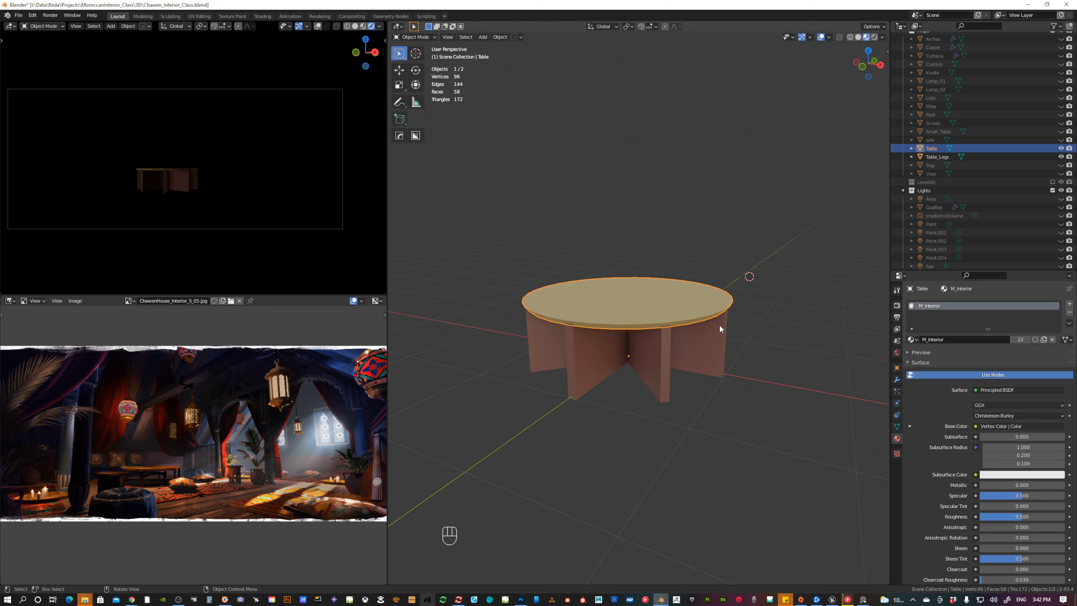
Assign the M_Gold material to the tabletop and shift the material's base color to a yellow gold.
click(911, 340)
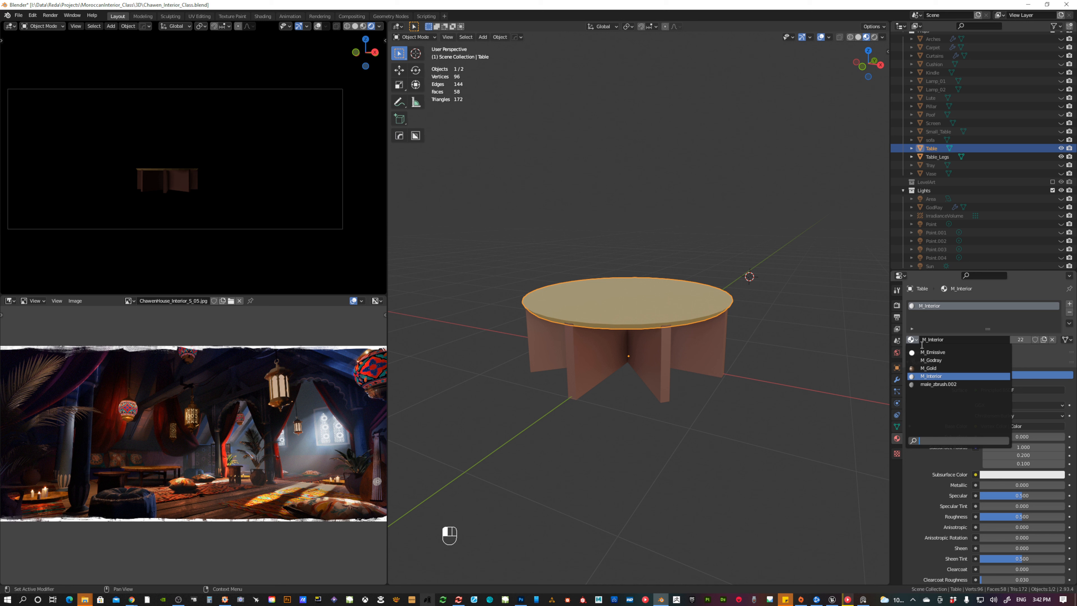
click(939, 368)
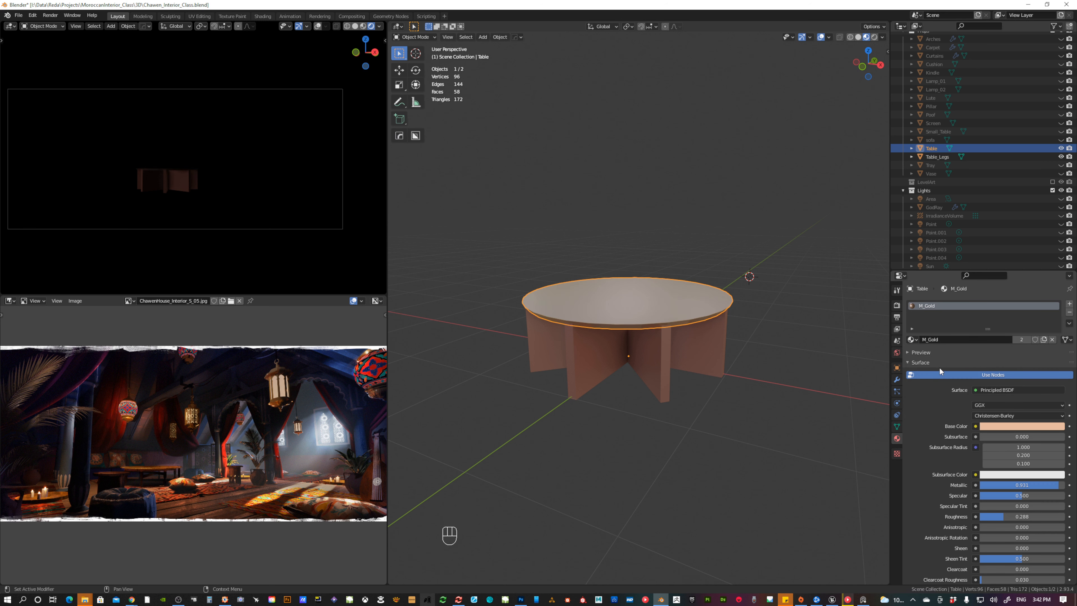
click(1017, 423)
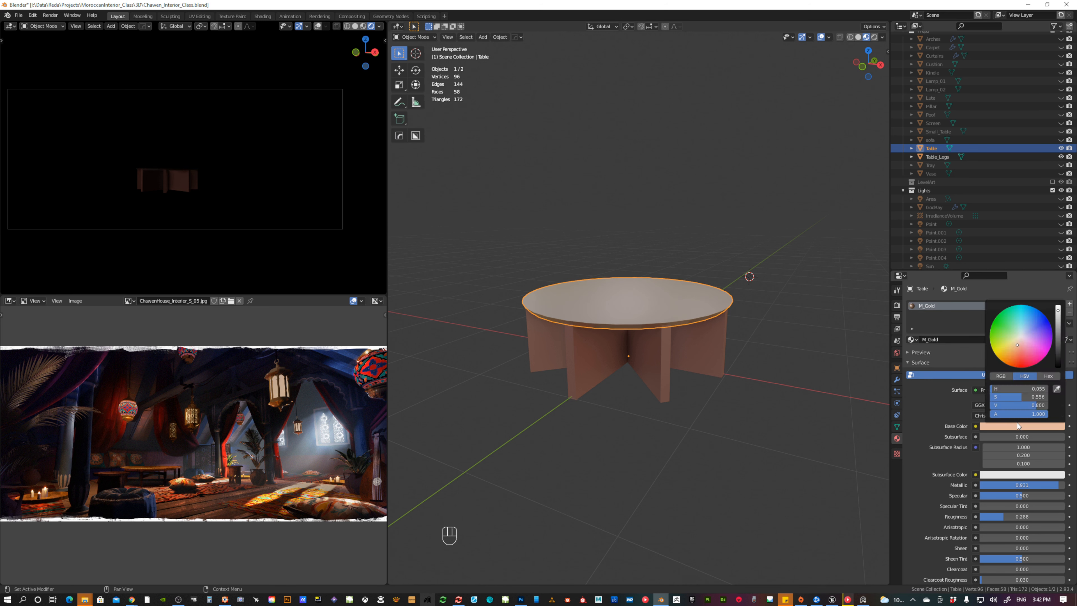
click(1011, 347)
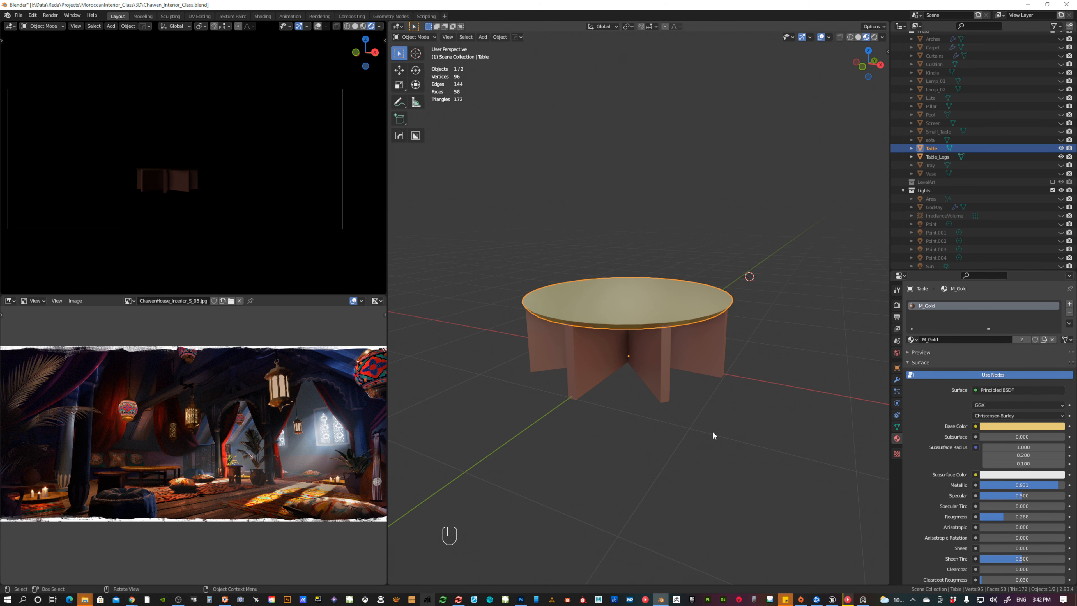
Reveal all the hidden objects and select only the folding screen behind the table.
key(alt+h)
scroll(660, 326, down, 5)
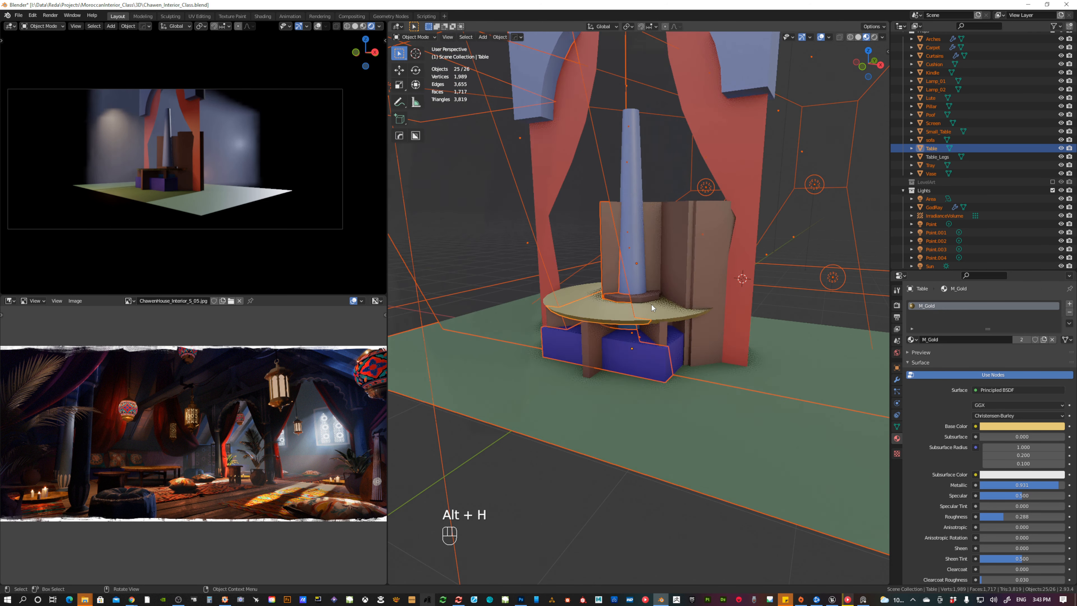
click(680, 278)
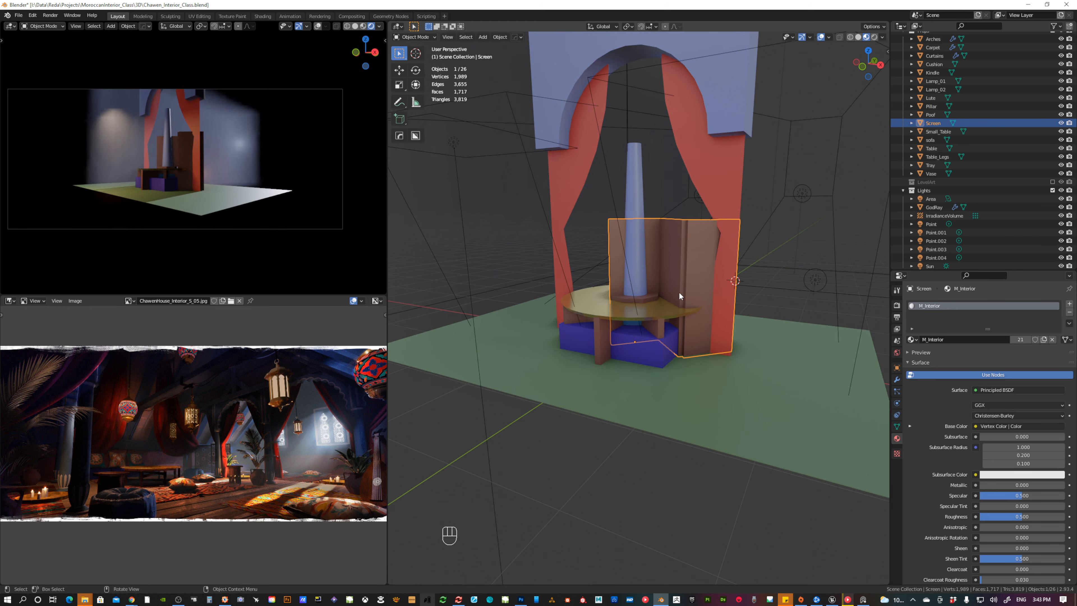
Hide the folding screen and the pillar, and switch the displayed collection from Props to LevelArt.
key(h)
click(931, 107)
key(h)
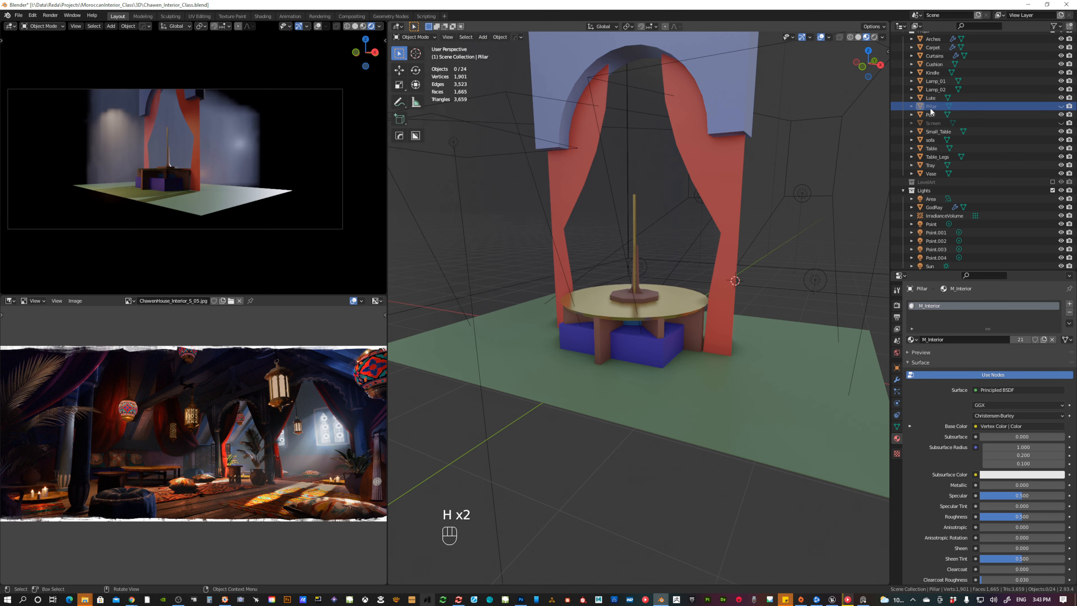
scroll(932, 110, up, 1)
click(936, 105)
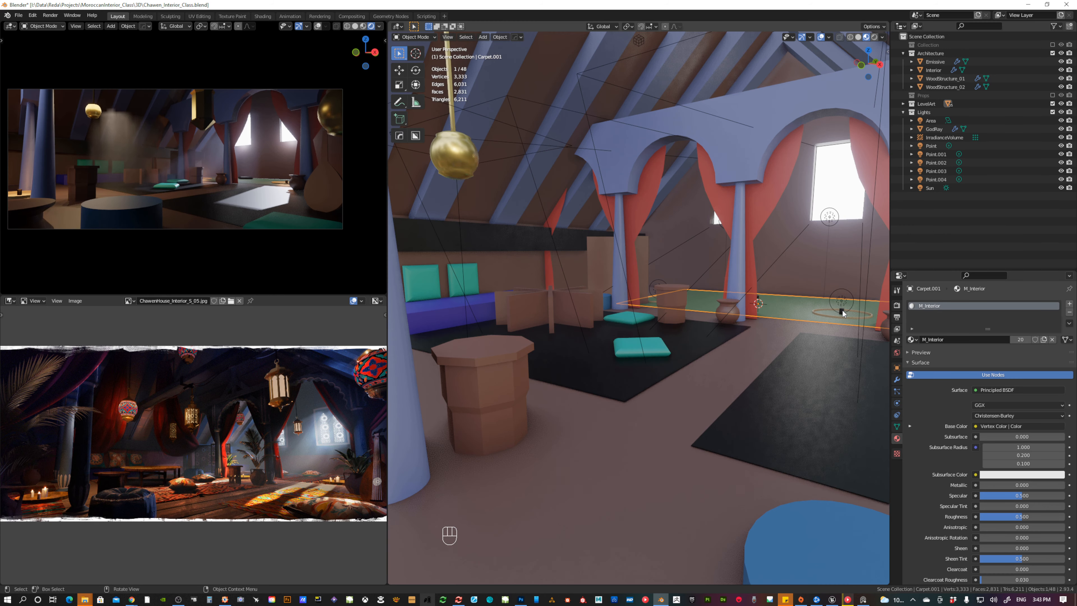
Hide the point light above the tray on the green carpet and put the candle inside the tray into Vertex Paint mode.
click(843, 313)
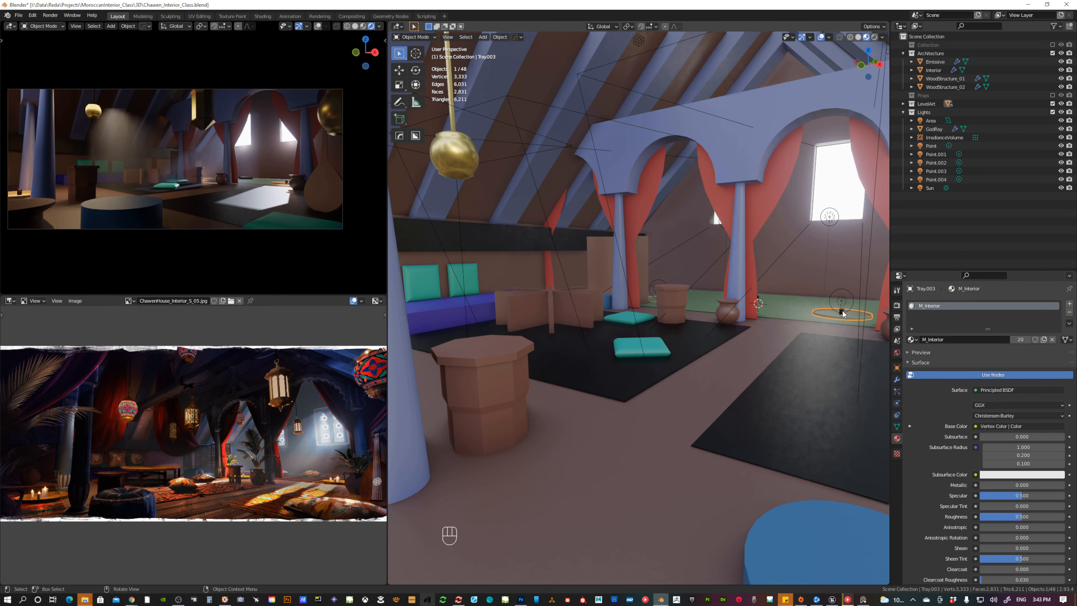
key(KP_Decimal)
click(628, 302)
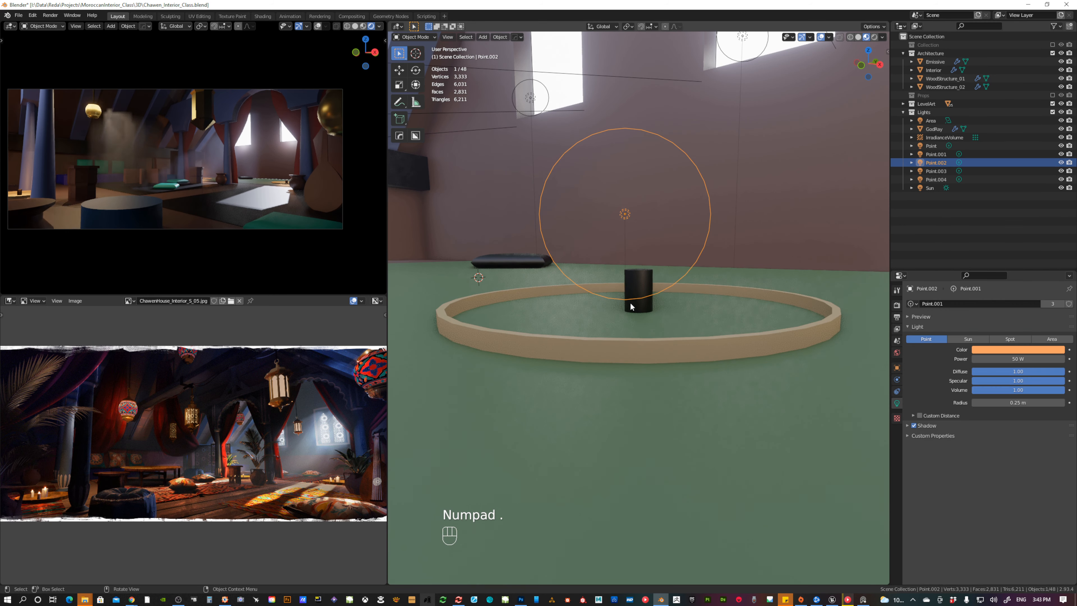
key(h)
click(634, 284)
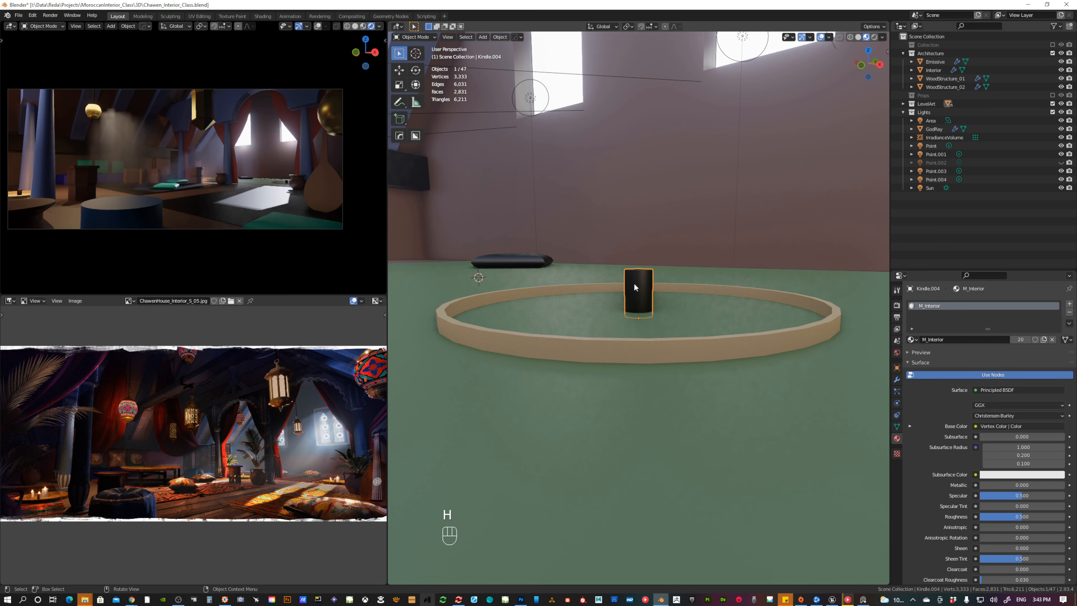
key(Tab)
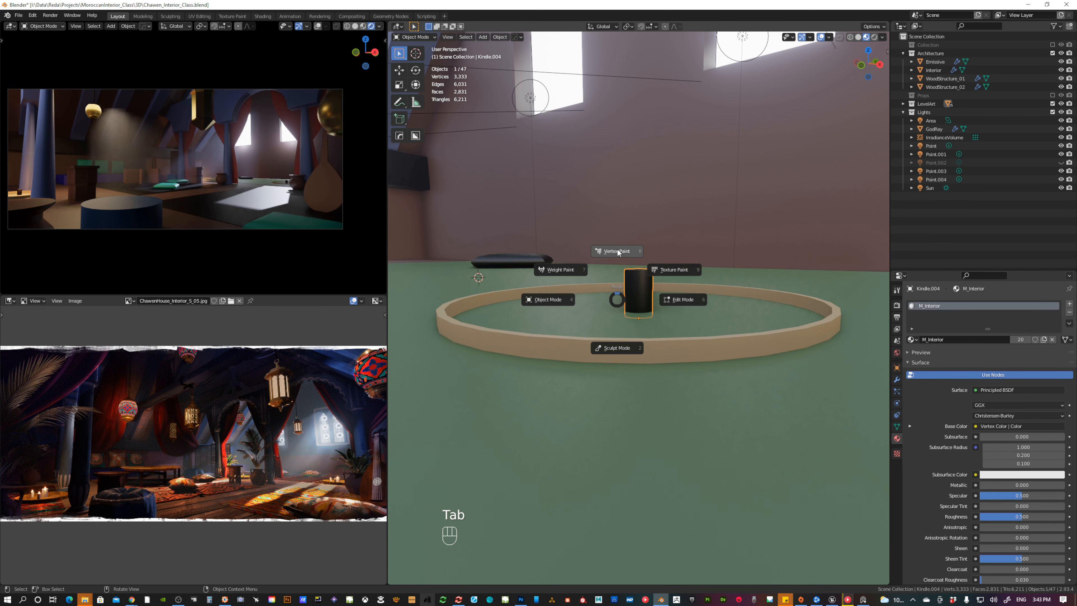
click(616, 255)
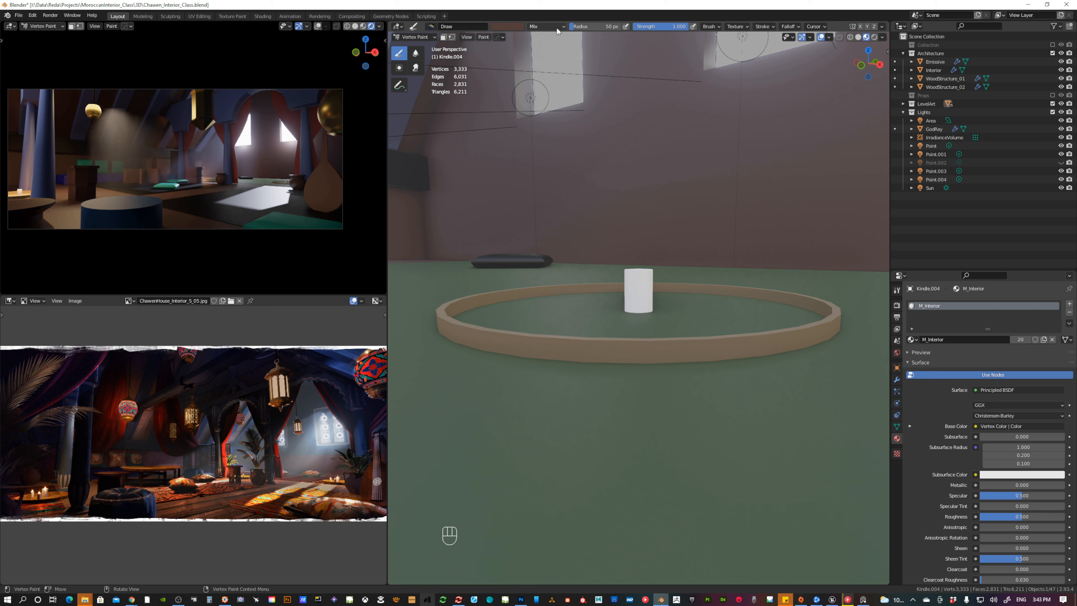
Fill the candle's vertex colors with a light pinkish grey and return to Object Mode.
click(512, 27)
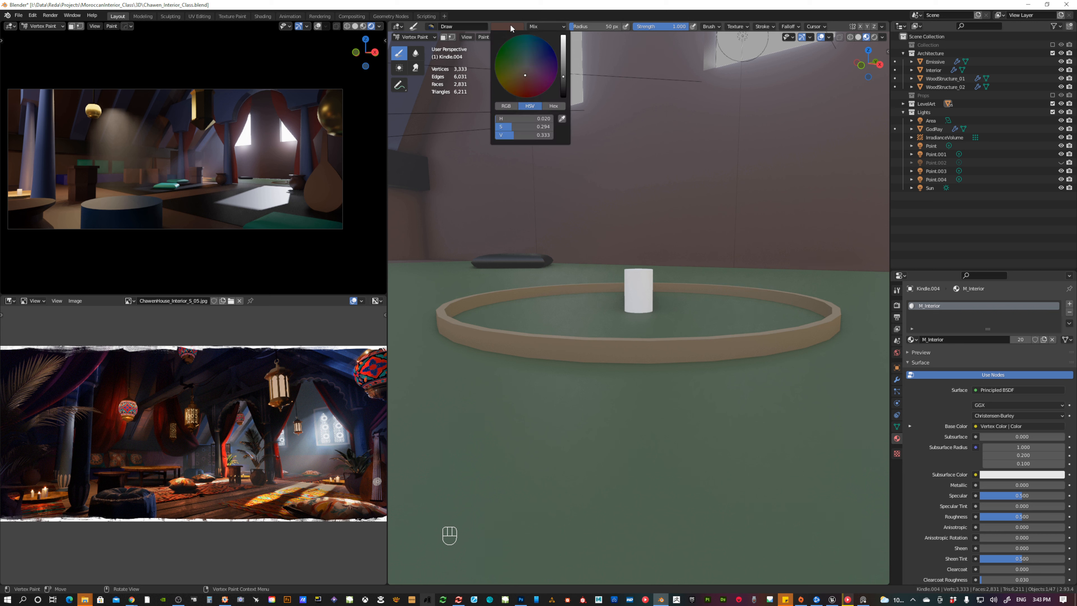
click(564, 58)
click(524, 70)
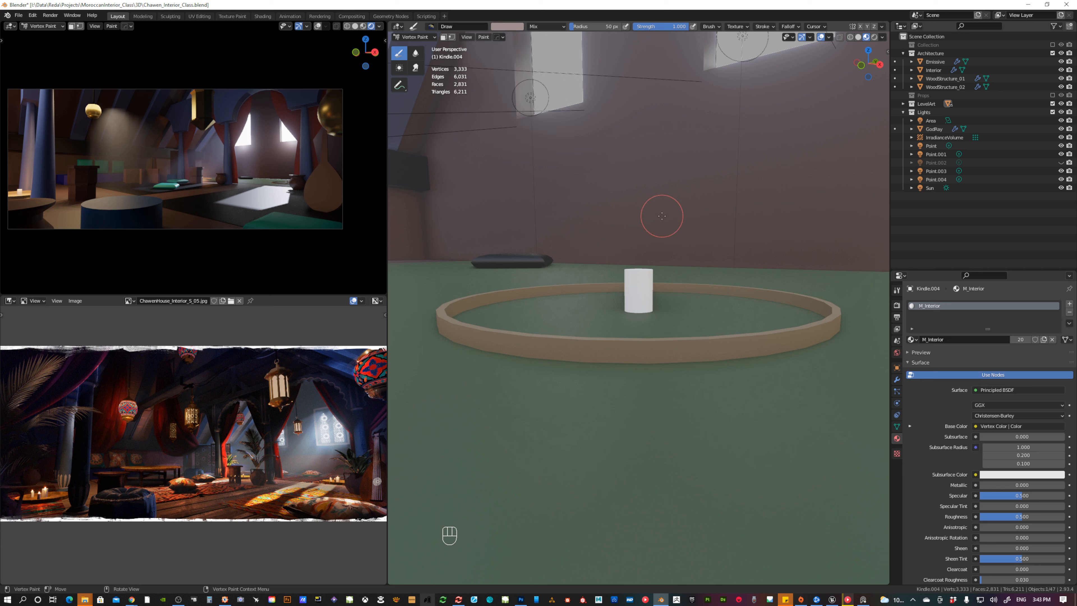
key(shift+k)
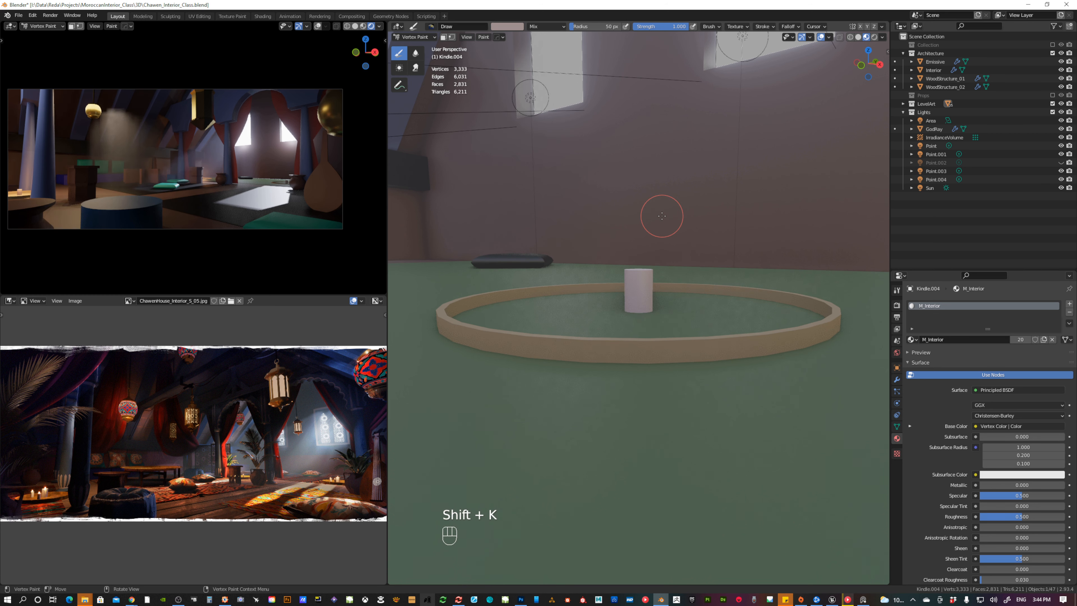
key(Tab)
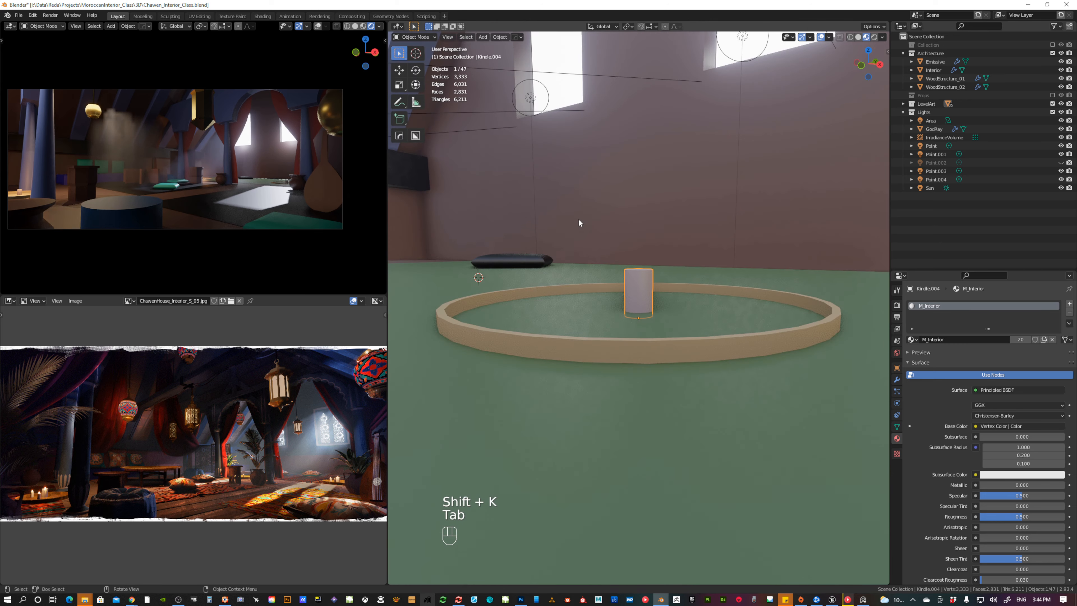
Delete the uncolored black cushion lying on the green carpet near the back wall.
mouse_move(578, 218)
middle_down()
mouse_move(614, 239)
mouse_move(605, 258)
mouse_move(635, 245)
mouse_move(612, 285)
mouse_move(700, 250)
mouse_move(674, 302)
middle_up()
shift+middle_drag(727, 221, 701, 275)
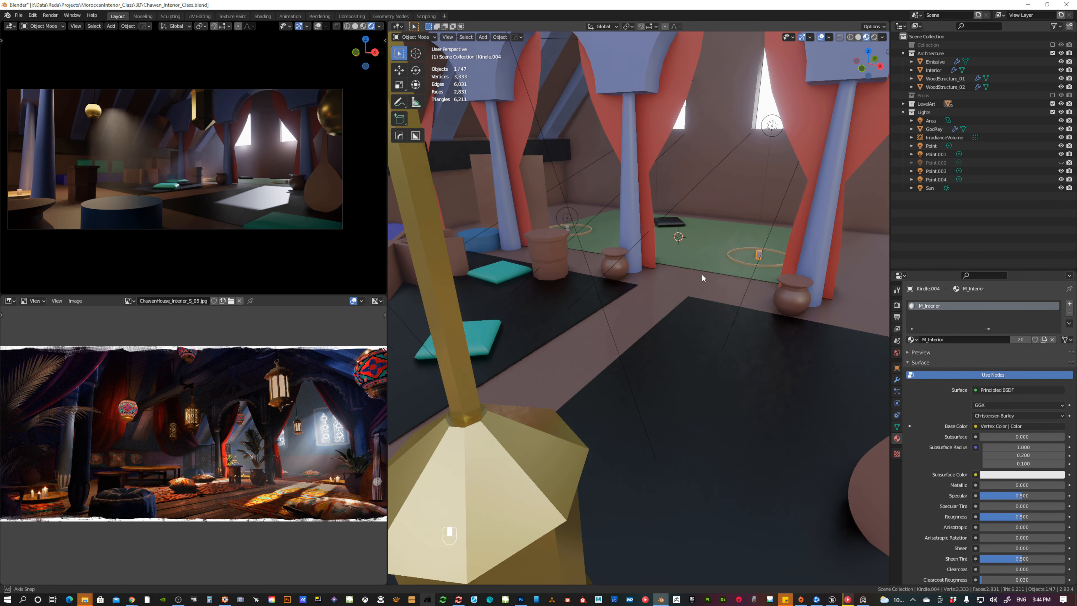
click(672, 224)
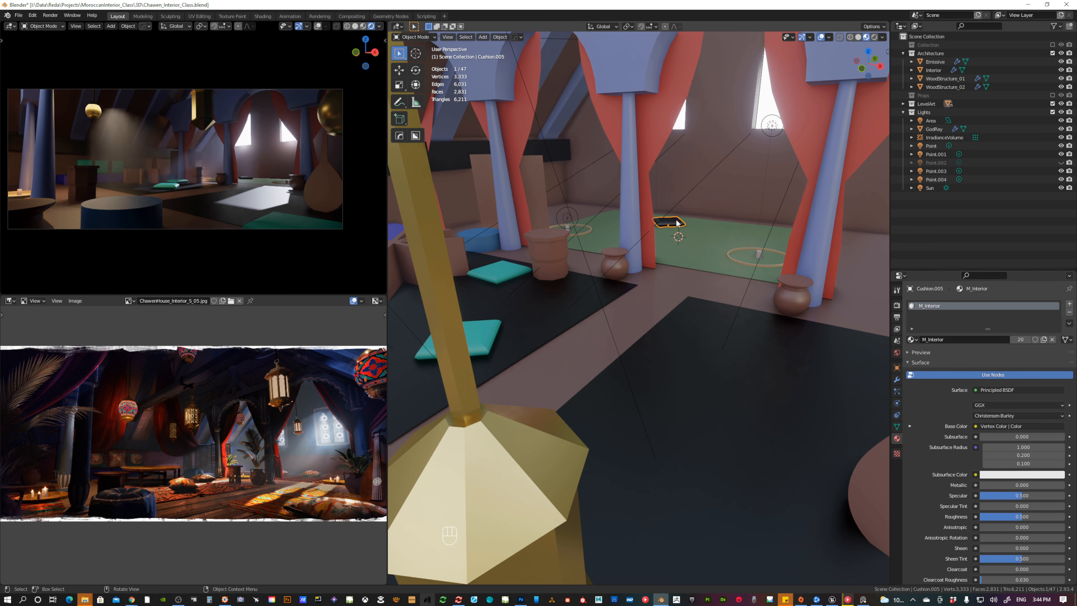
scroll(675, 227, up, 3)
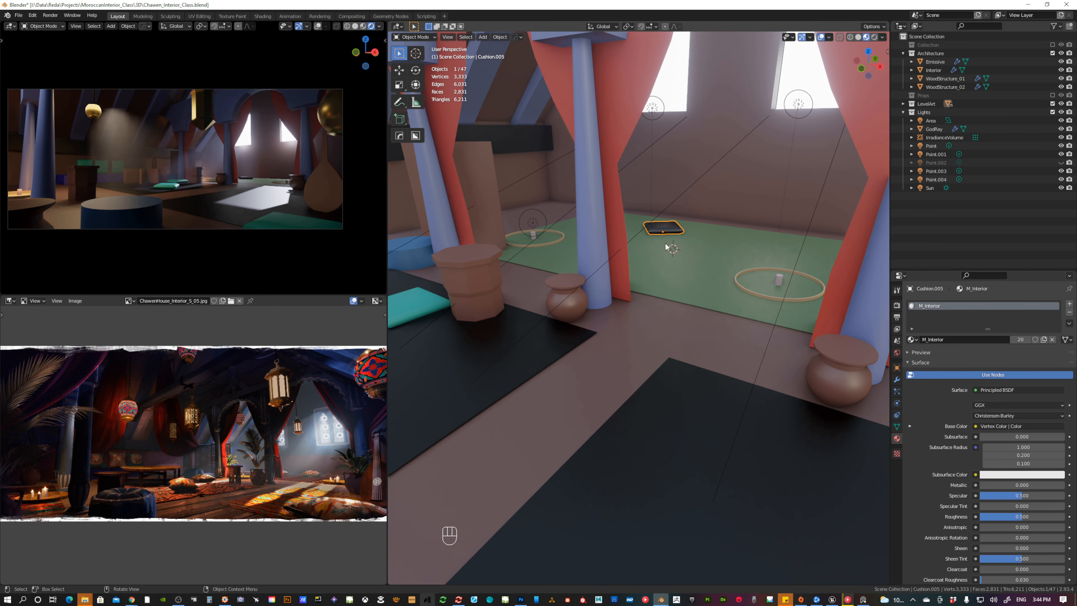
key(Delete)
Place a linked duplicate of the teal cushion on the green carpet, moved about 1 m in X and 4.7 m in Y.
click(428, 312)
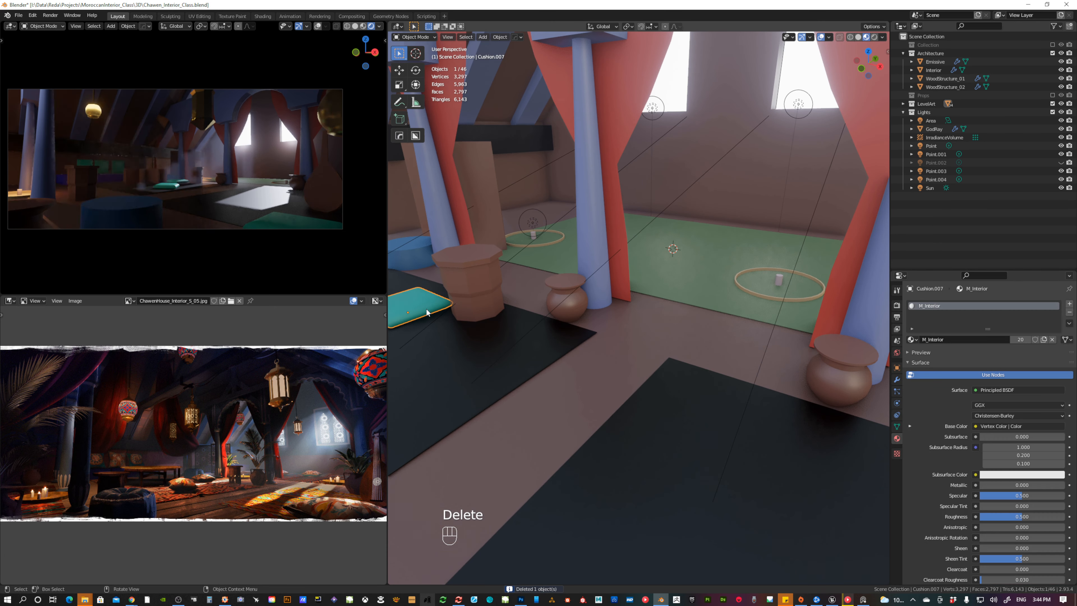
key(alt+d)
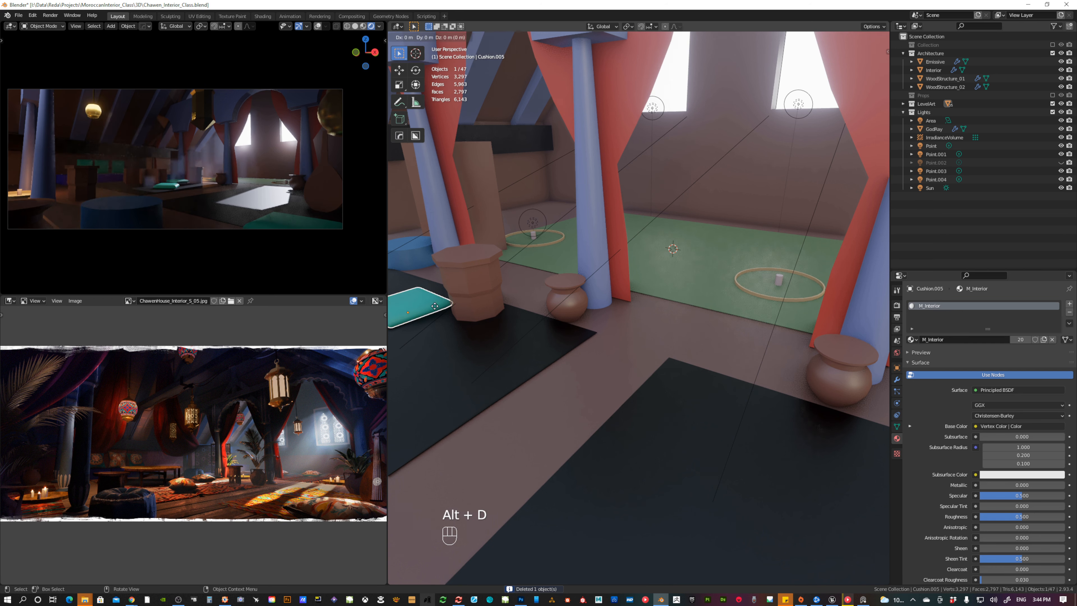
key(shift+z)
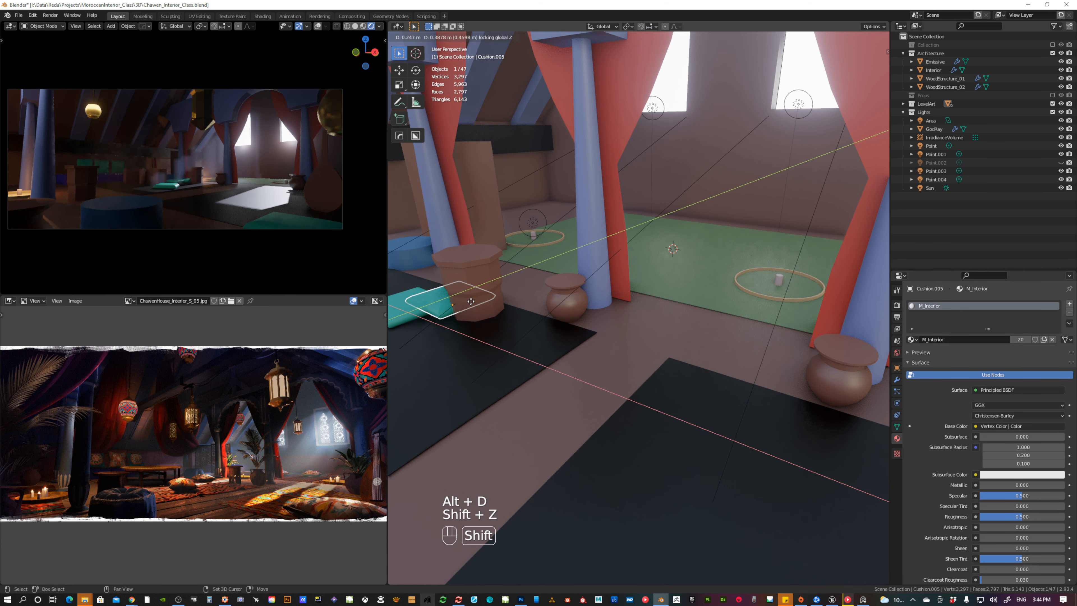
click(710, 265)
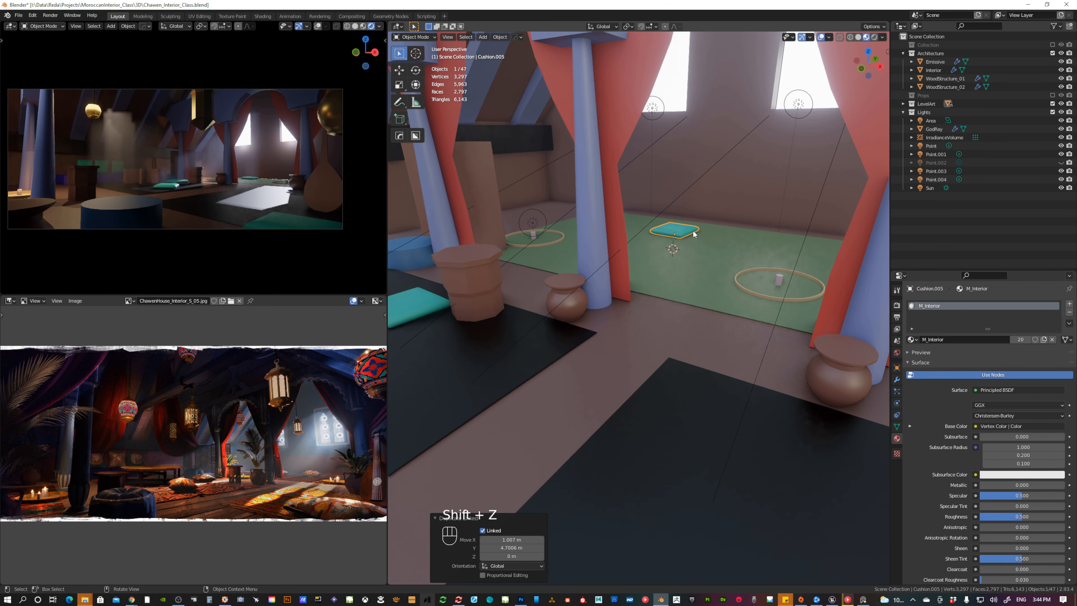
Rotate the duplicated teal cushion about 36.7° around the global Z axis.
key(r)
key(z)
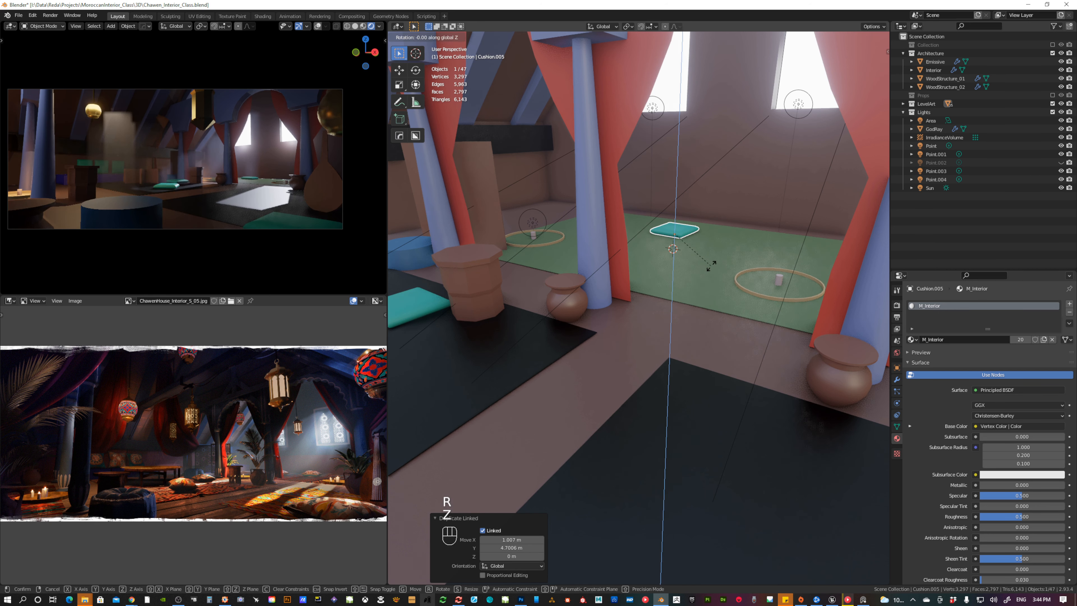
click(778, 243)
mouse_move(699, 289)
middle_down()
mouse_move(681, 283)
mouse_move(707, 283)
middle_up()
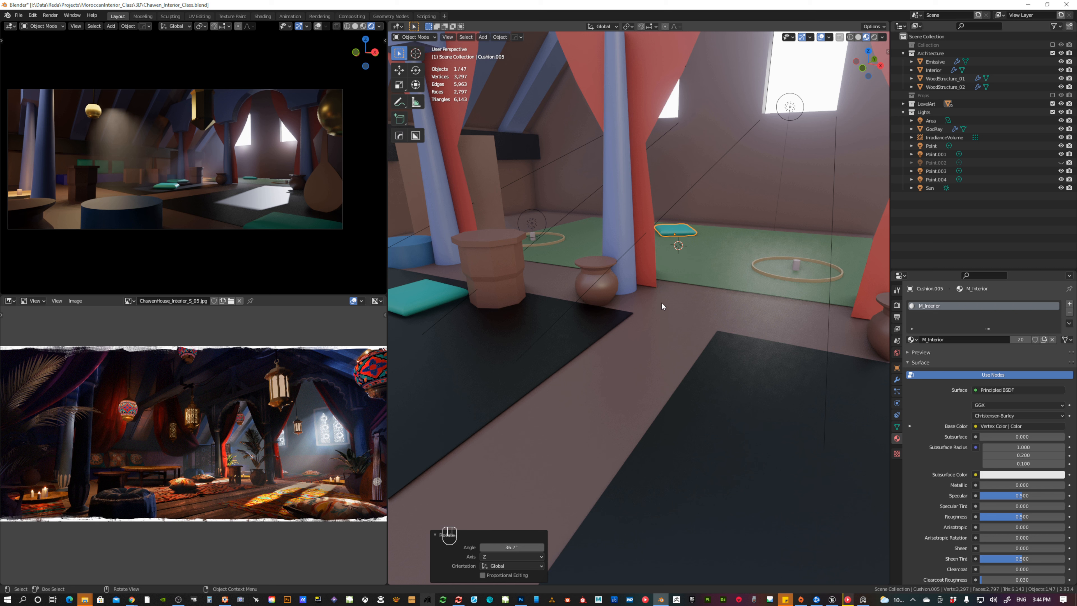
Save the Blender file.
key(ctrl)
key(ctrl+s)
key(ctrl+s)
Reveal the hidden point light above the tray and turn the Props collection back on.
key(alt+h)
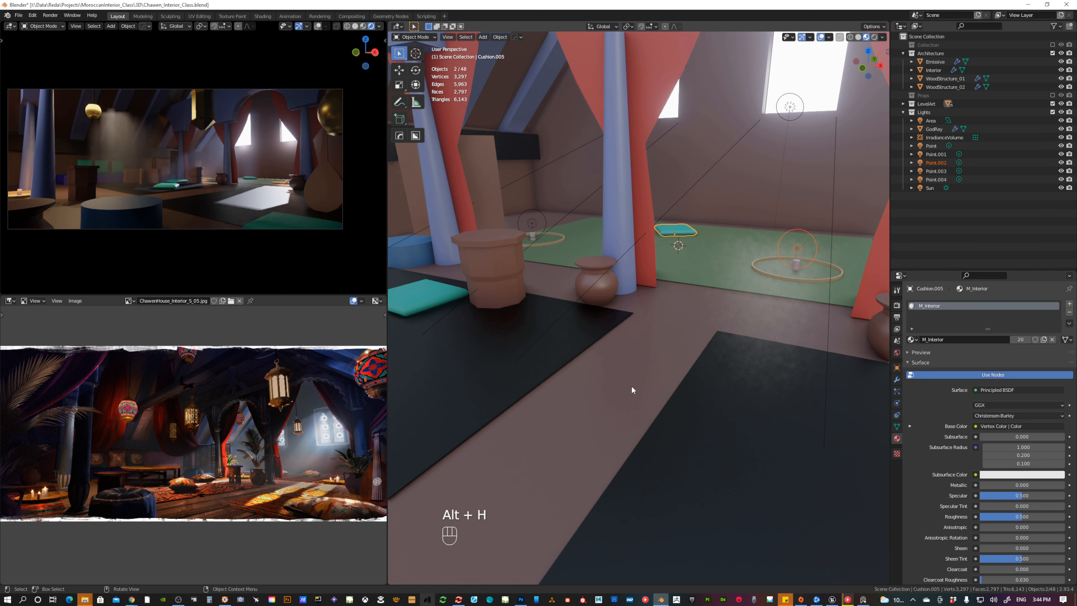
middle_drag(636, 372, 741, 350)
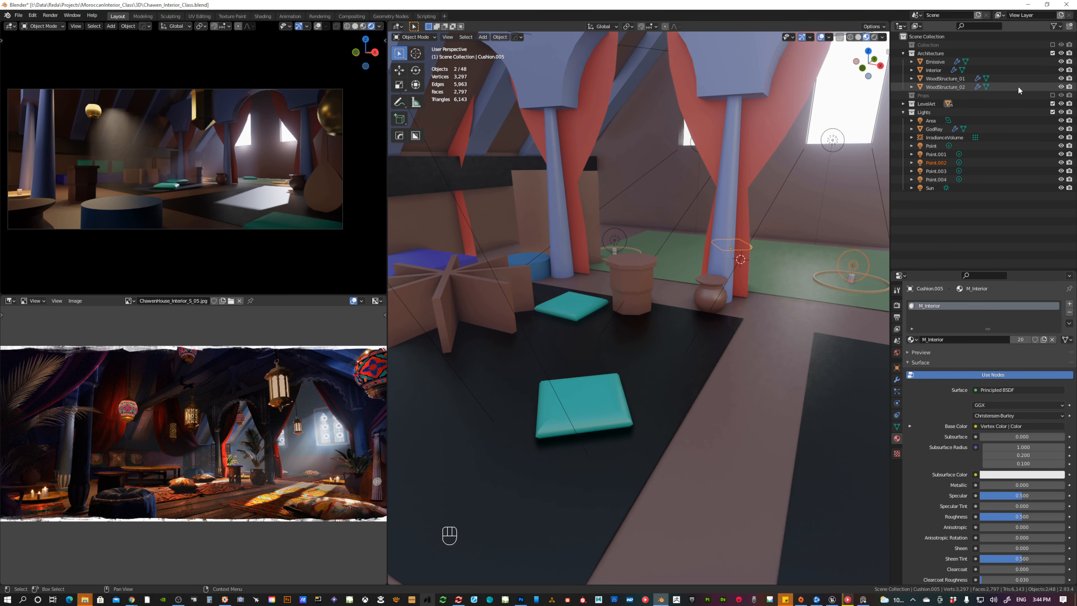
click(1053, 96)
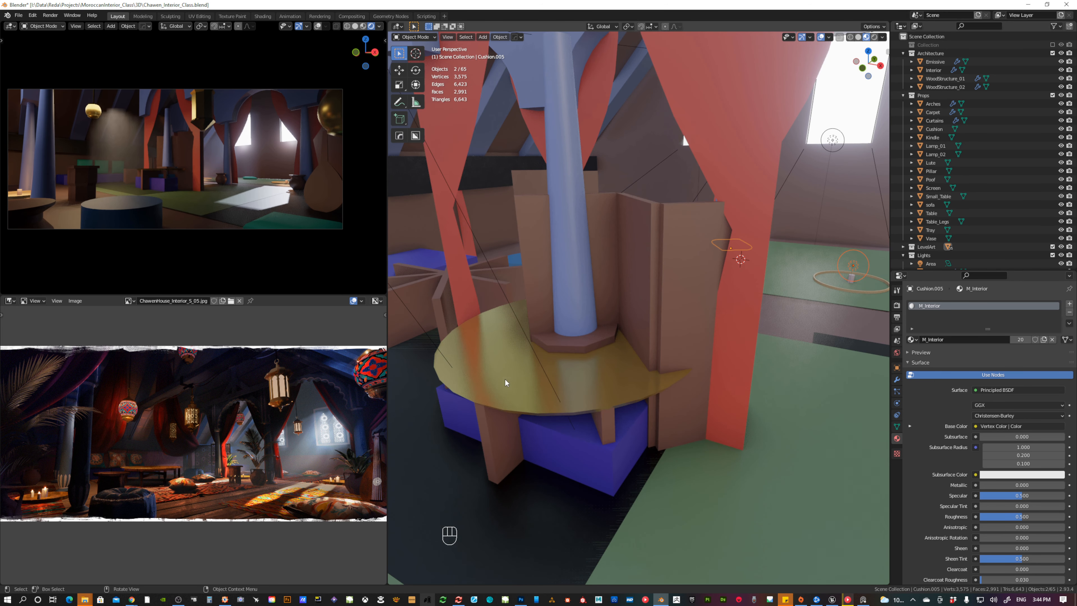